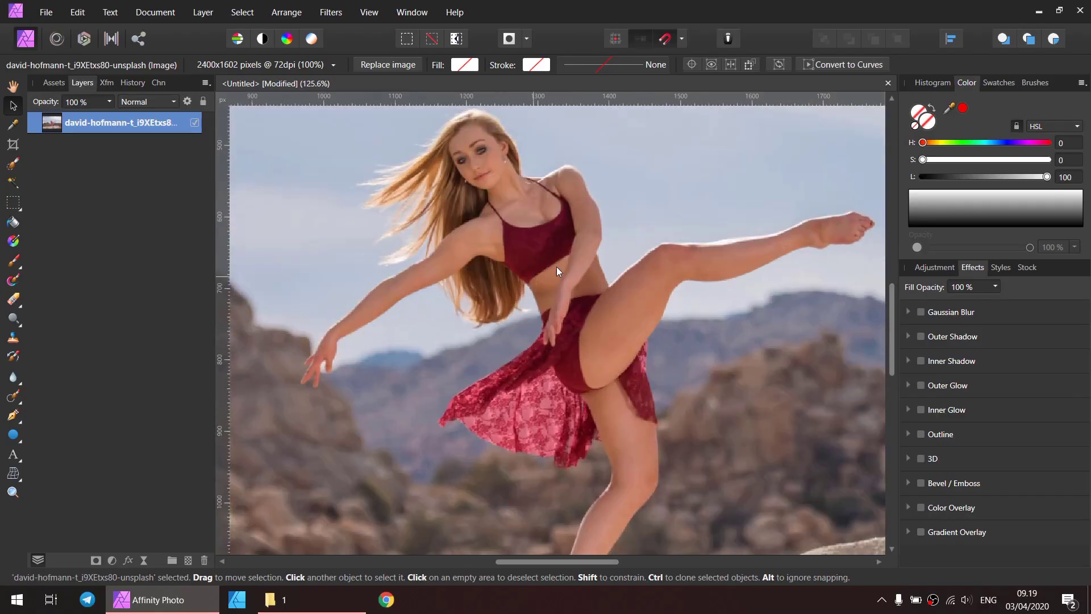
Step: Flip the dancer photo horizontally
left_click_drag(628, 352, 657, 381)
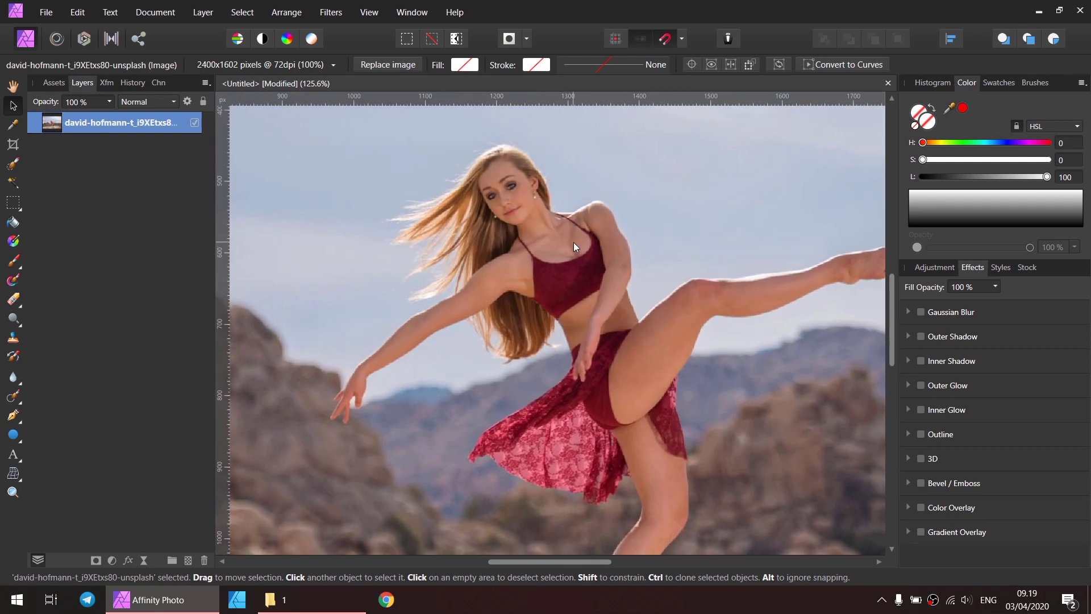
scroll(612, 296, "down", 5)
left_click_drag(629, 316, 579, 309)
scroll(579, 309, "up", 2)
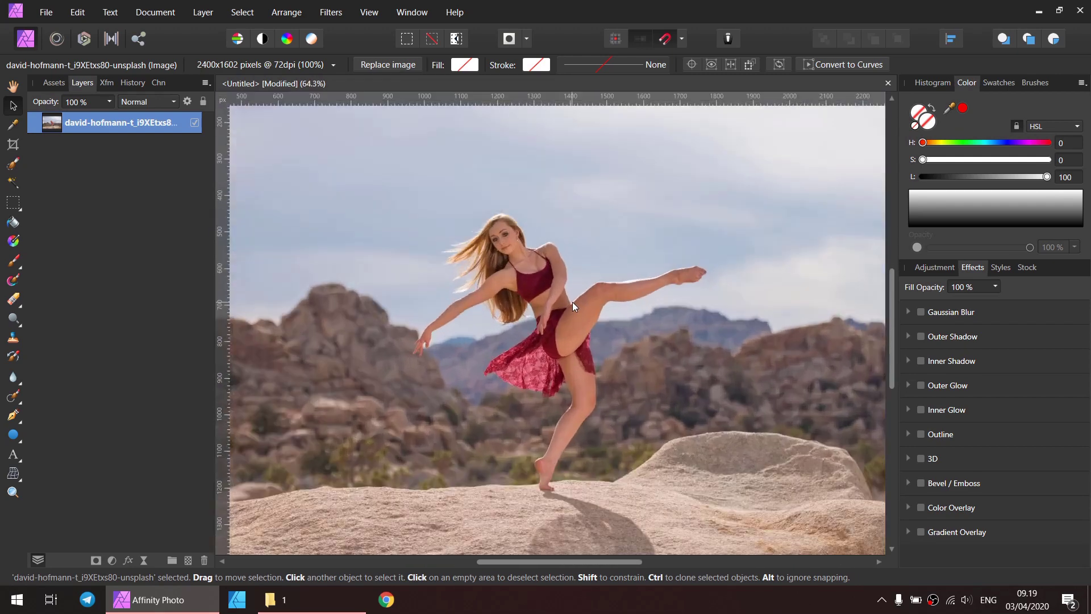
left_click(346, 16)
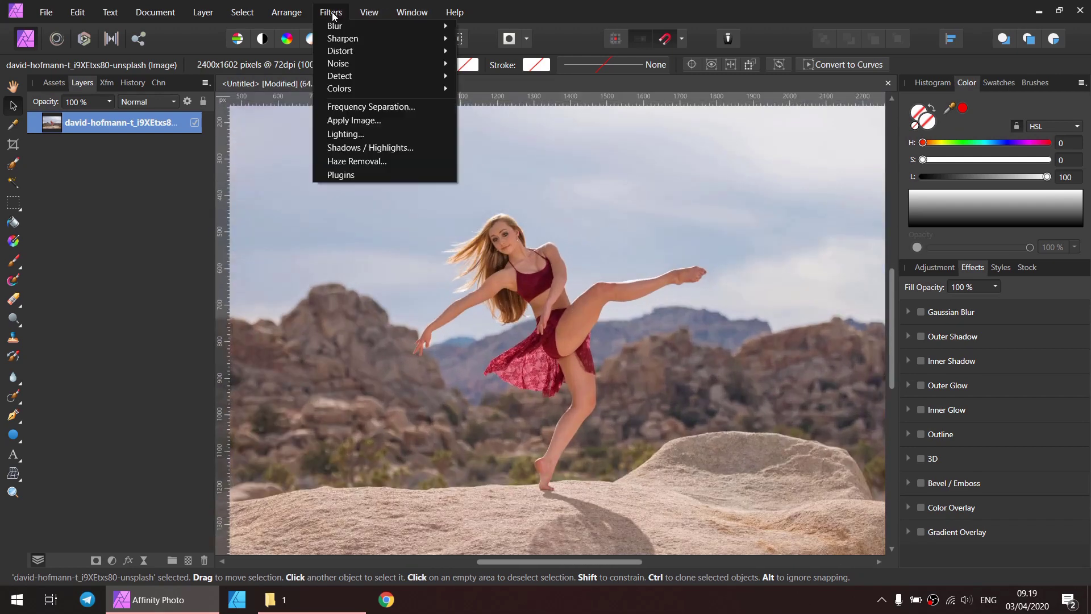
mouse_move(287, 12)
left_click(322, 254)
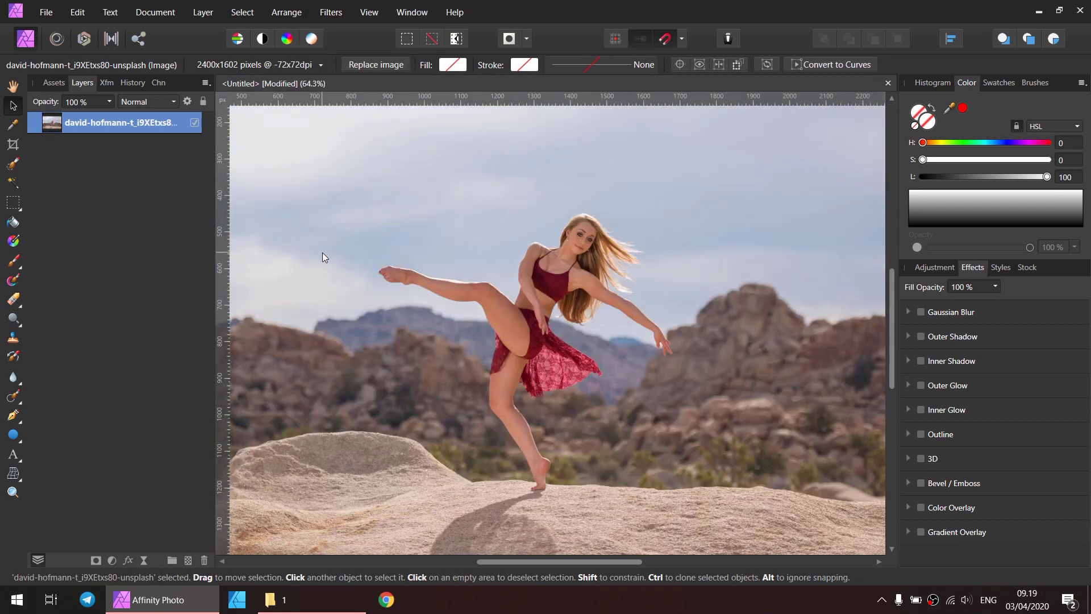
Step: Select the dancer's body, skirt and standing leg with the Selection Brush
scroll(562, 288, "up", 3)
scroll(562, 287, "down", 4)
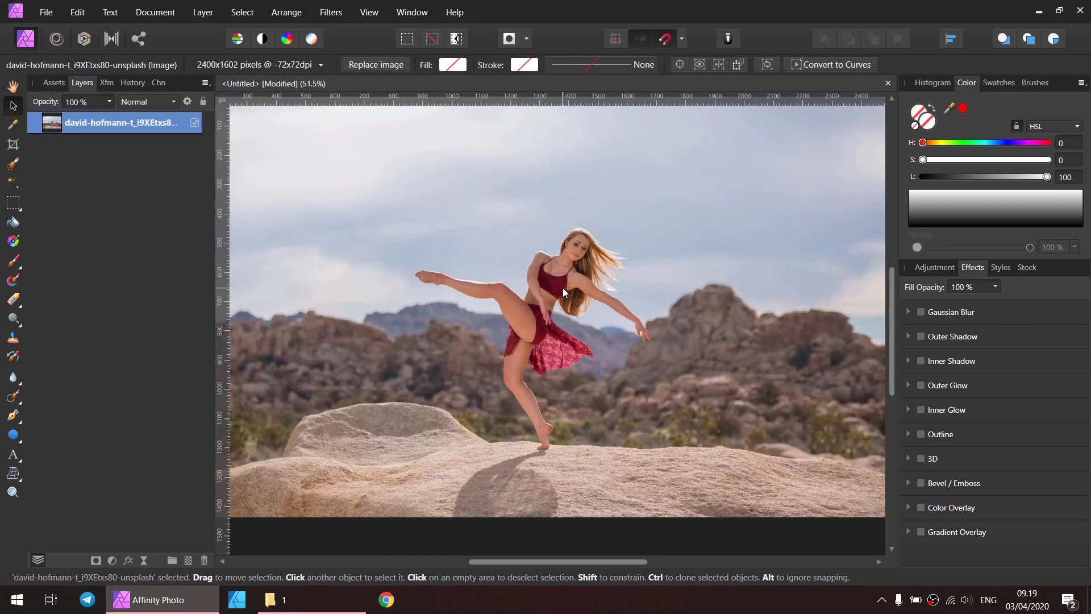
scroll(574, 312, "up", 5)
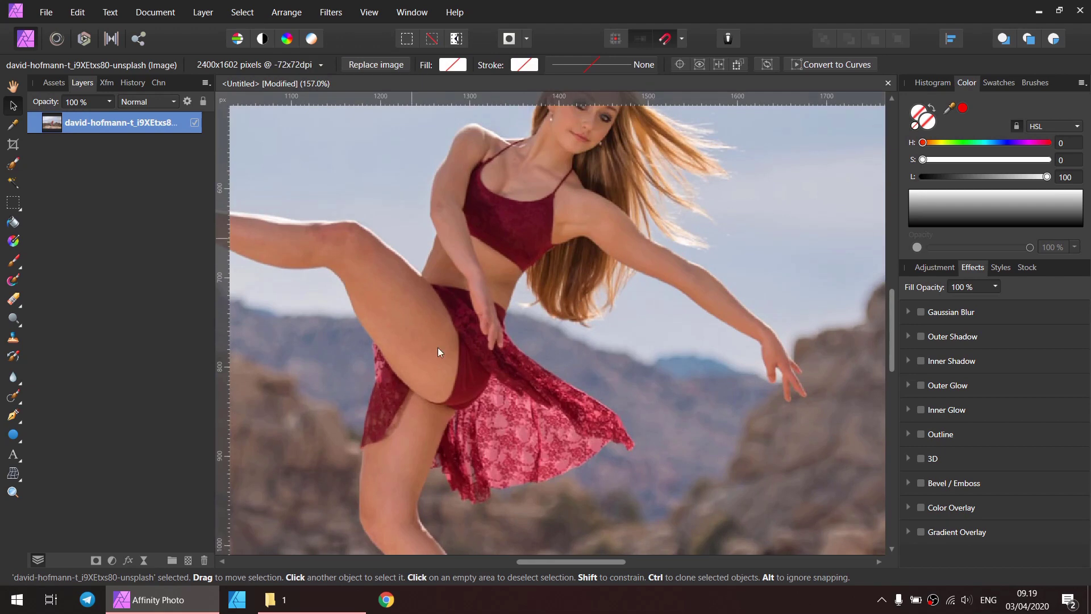
left_click_drag(544, 325, 565, 262)
scroll(694, 337, "down", 2)
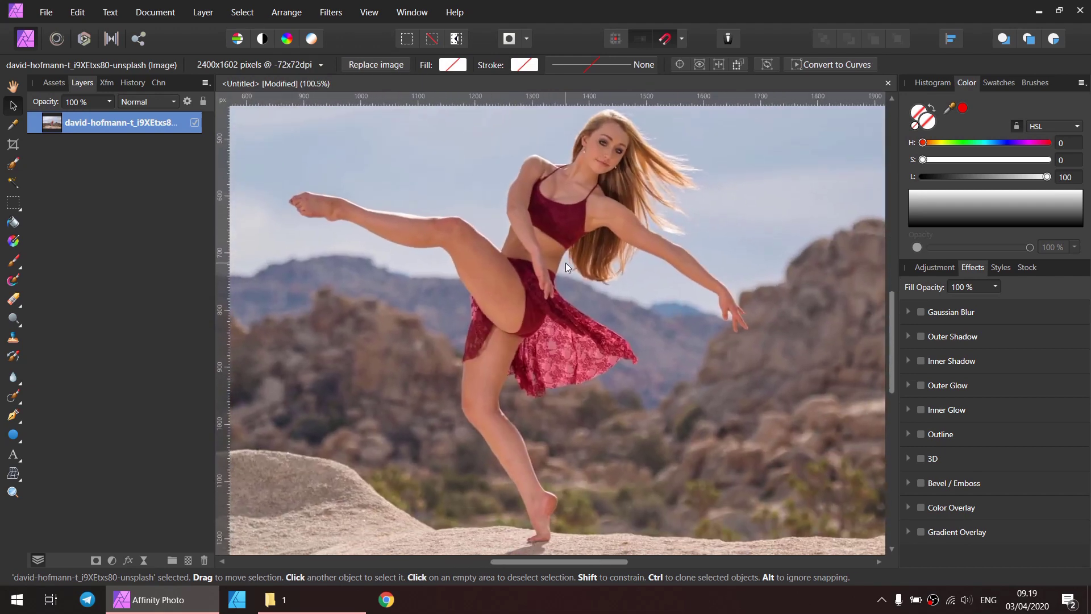
left_click(13, 165)
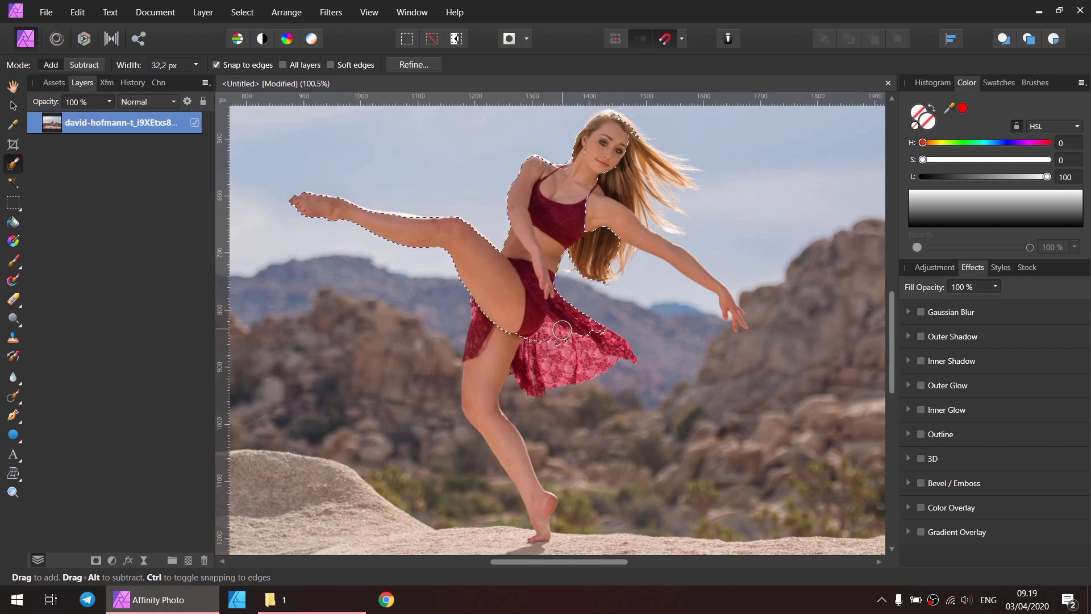
mouse_move(563, 329)
left_mouse_down()
mouse_move(575, 398)
mouse_move(569, 384)
mouse_move(521, 368)
mouse_move(514, 328)
left_mouse_up()
mouse_move(552, 366)
left_mouse_down()
mouse_move(593, 404)
mouse_move(467, 376)
mouse_move(479, 364)
mouse_move(500, 418)
left_mouse_up()
Step: Extend the selection over the outstretched hand and flowing hair, using brush widths of 12.1 px and 24.4 px
scroll(732, 300, "up", 3)
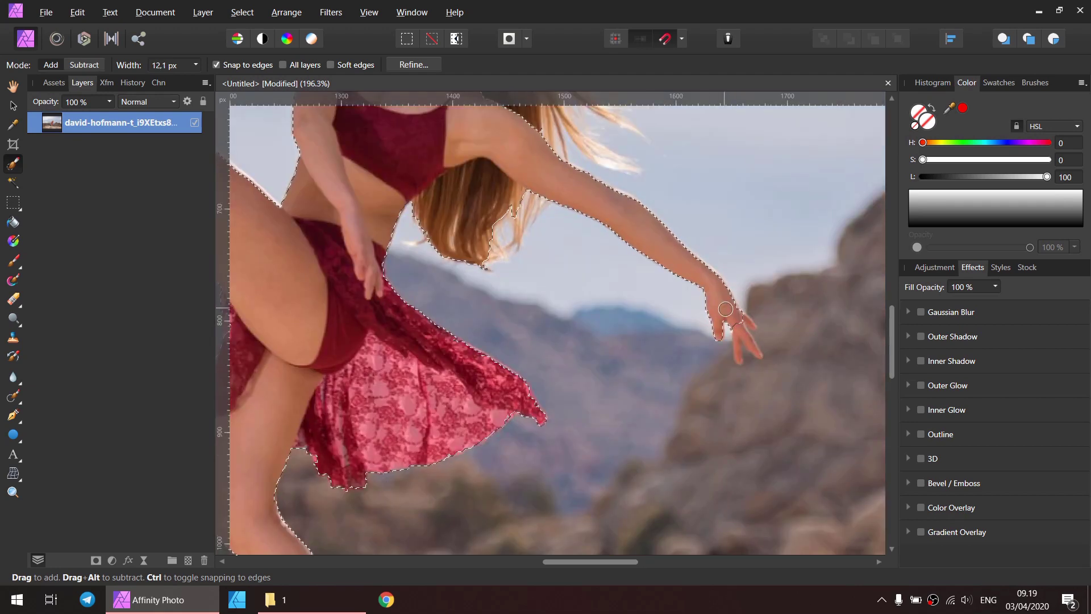
mouse_move(726, 309)
left_mouse_down()
mouse_move(745, 344)
mouse_move(708, 527)
left_mouse_up()
key("bracketright")
key("bracketright")
key("bracketright")
mouse_move(540, 239)
left_mouse_down()
mouse_move(594, 248)
mouse_move(589, 347)
mouse_move(434, 419)
mouse_move(558, 424)
mouse_move(586, 378)
mouse_move(485, 144)
left_mouse_up()
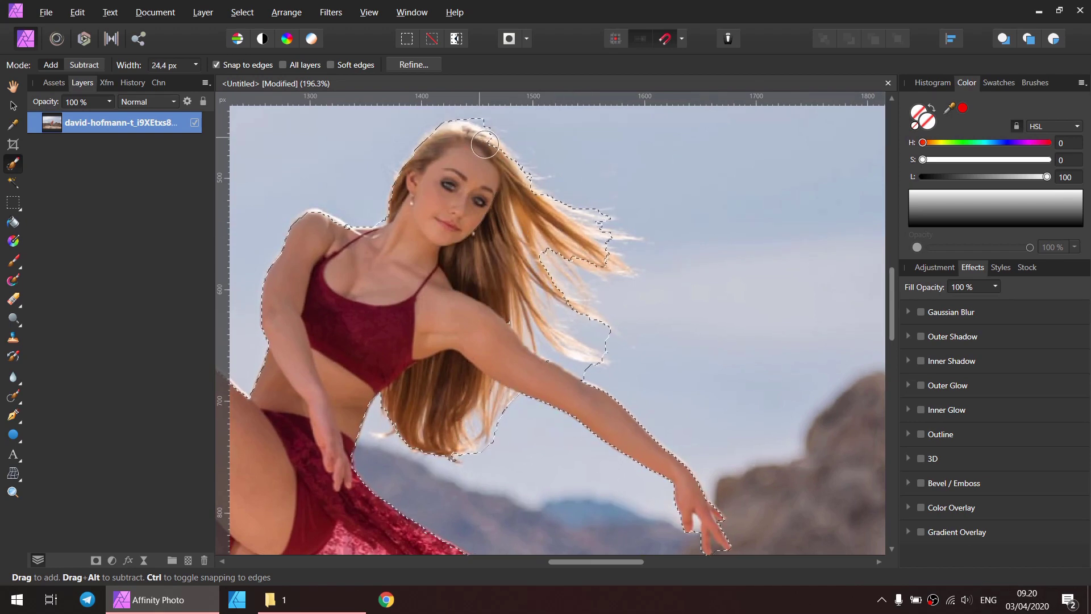
Step: Open Refine Selection and paint the hair edge on top of the head with a 19 px Matte brush
scroll(485, 145, "down", 3)
left_click(413, 64)
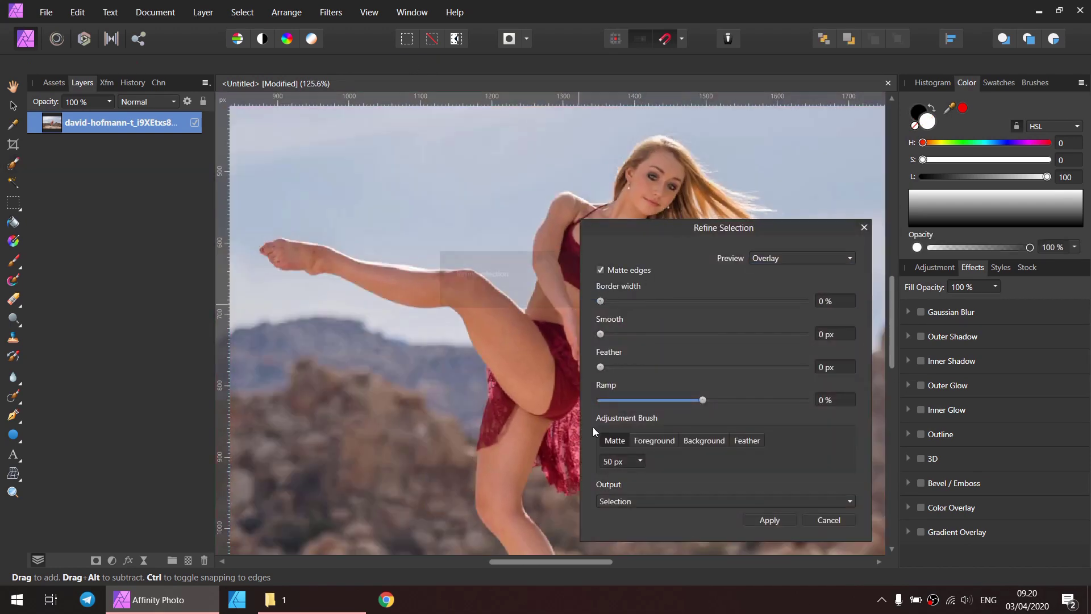
mouse_move(739, 226)
left_mouse_down()
mouse_move(468, 156)
mouse_move(419, 122)
left_mouse_up()
scroll(685, 114, "up", 4)
key("bracketleft")
key("bracketleft")
key("bracketleft")
key("bracketleft")
mouse_move(640, 171)
left_mouse_down()
mouse_move(682, 187)
mouse_move(745, 258)
left_mouse_up()
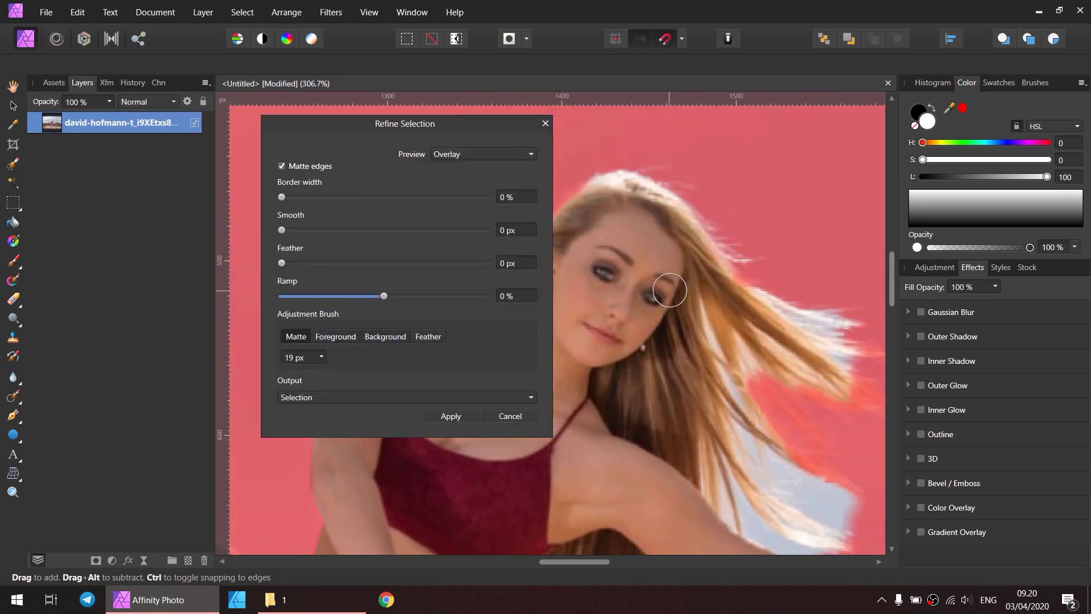
Step: Paint Matte strokes over the flying hair strands beside the face to separate them from the sky
left_click_drag(669, 290, 741, 351)
left_click_drag(572, 398, 662, 259)
left_click_drag(780, 373, 659, 309)
left_click_drag(677, 271, 806, 358)
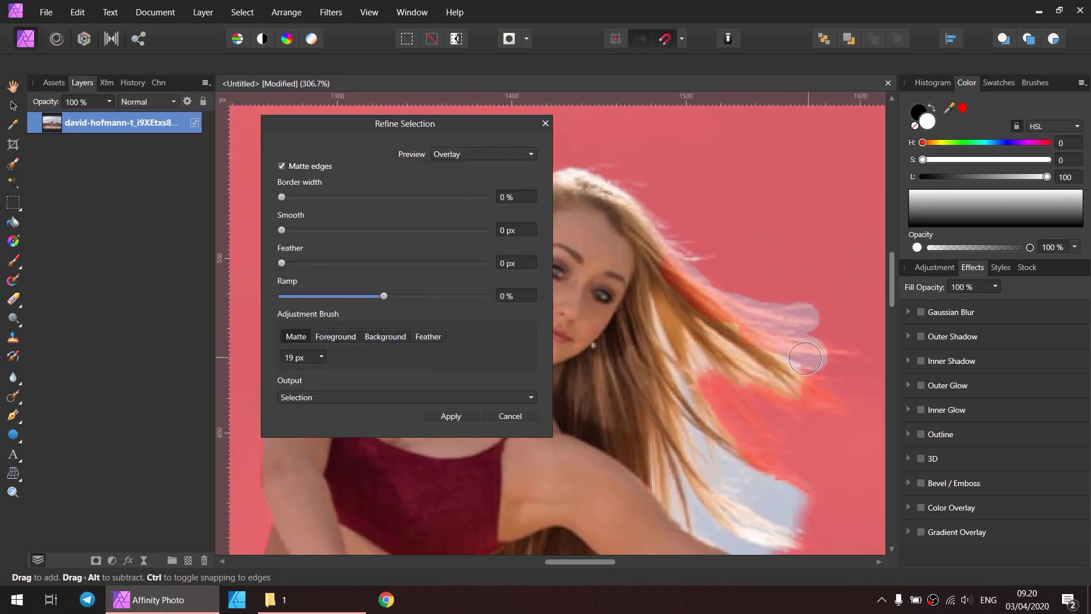
mouse_move(717, 237)
left_mouse_down()
mouse_move(835, 279)
mouse_move(798, 198)
left_mouse_up()
left_click_drag(702, 257, 824, 272)
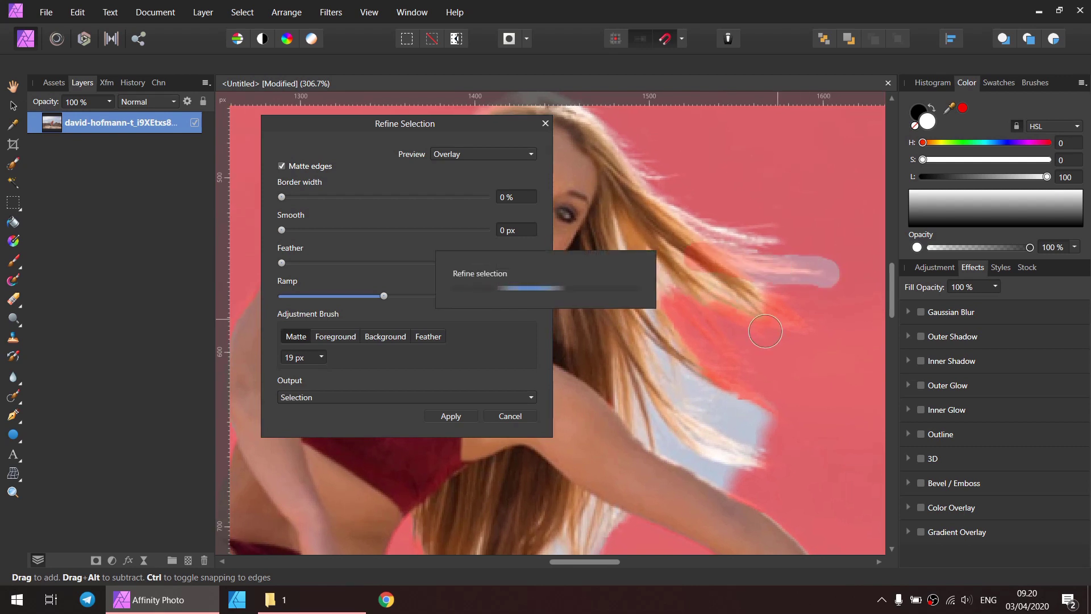
mouse_move(818, 332)
left_mouse_down()
mouse_move(706, 296)
mouse_move(776, 343)
mouse_move(801, 307)
left_mouse_up()
left_click_drag(721, 348, 769, 300)
mouse_move(711, 232)
left_mouse_down()
mouse_move(756, 250)
mouse_move(817, 357)
left_mouse_up()
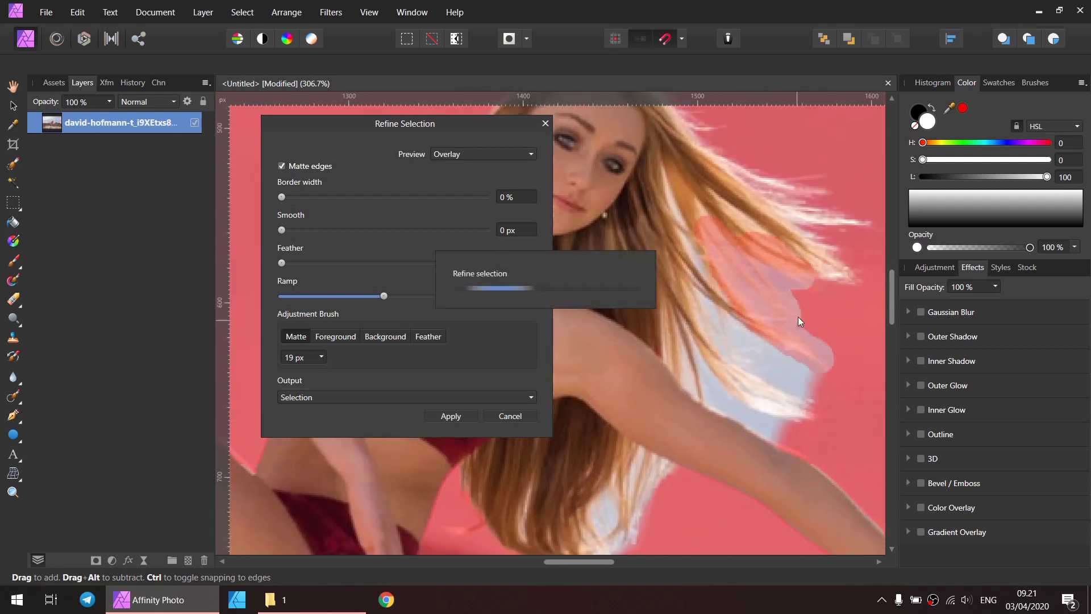
Step: Matte the lower flying strands and the sky gap between the hair and the outstretched arm
scroll(800, 321, "down", 4)
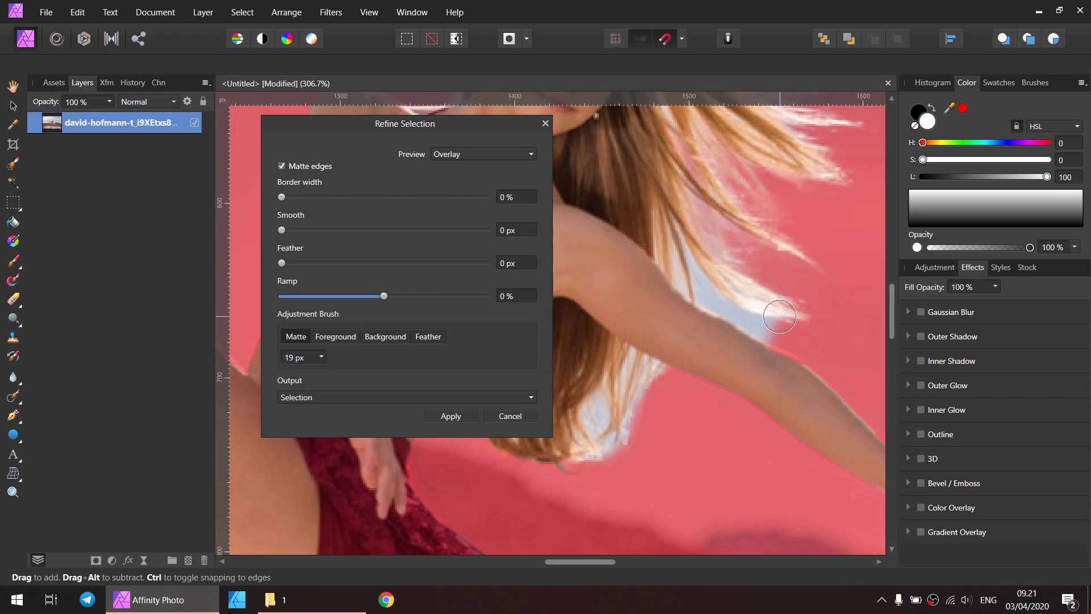
left_click_drag(780, 317, 847, 298)
mouse_move(724, 216)
left_mouse_down()
mouse_move(771, 293)
mouse_move(819, 281)
left_mouse_up()
scroll(795, 273, "up", 5)
scroll(773, 295, "down", 6)
mouse_move(729, 302)
left_mouse_down()
mouse_move(745, 321)
mouse_move(750, 409)
mouse_move(803, 364)
left_mouse_up()
Step: Matte the hair edge hanging below the outstretched arm
scroll(762, 387, "down", 1)
scroll(761, 387, "left", 3)
scroll(694, 436, "down", 5)
scroll(691, 523, "up", 6)
scroll(792, 358, "down", 7)
scroll(677, 321, "up", 4)
left_click_drag(629, 279, 625, 360)
Step: Matte the edge around the heel of the standing foot
scroll(770, 377, "up", 2)
scroll(770, 378, "left", 3)
scroll(772, 397, "down", 7)
scroll(772, 398, "right", 4)
scroll(739, 412, "up", 1)
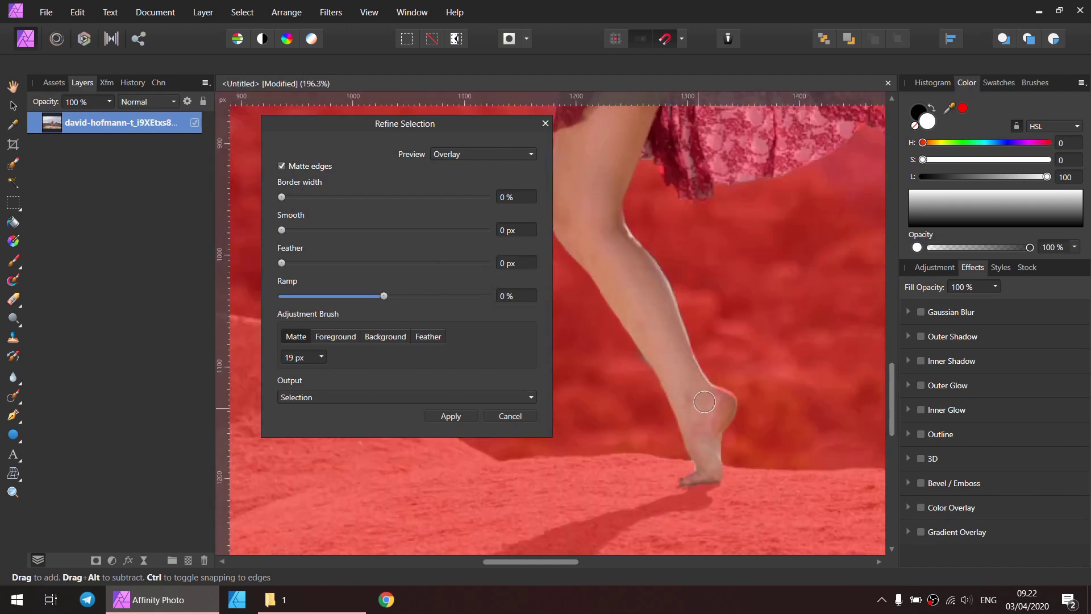
left_click_drag(711, 389, 741, 411)
Step: Matte the edges along the raised leg and around its foot
scroll(780, 441, "up", 7)
scroll(780, 441, "left", 4)
mouse_move(827, 391)
left_mouse_down()
mouse_move(746, 386)
mouse_move(583, 317)
mouse_move(846, 373)
left_mouse_up()
scroll(633, 341, "up", 2)
scroll(634, 341, "left", 2)
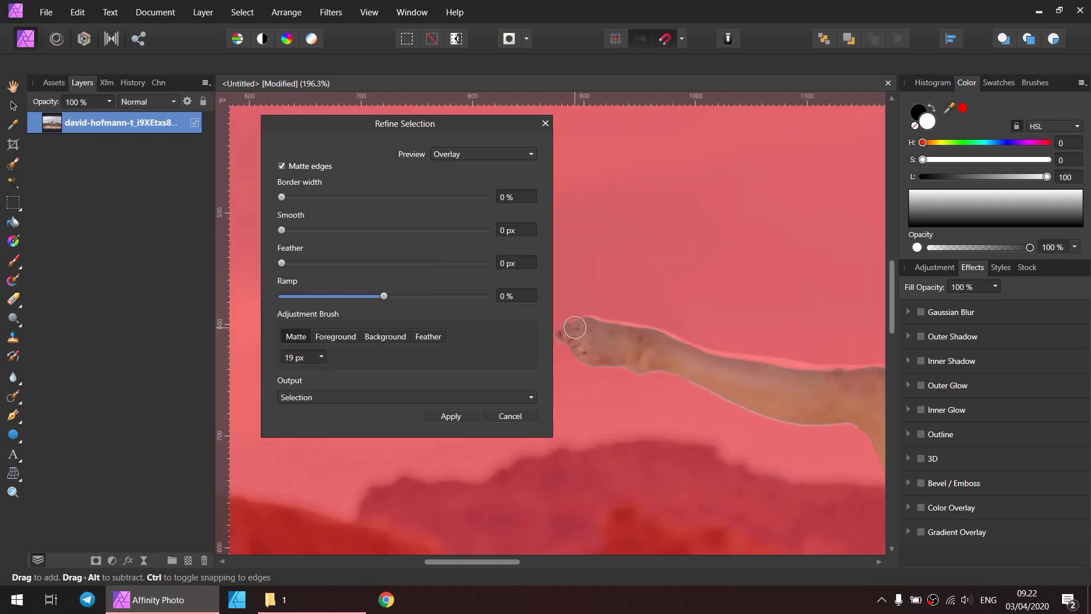
left_click_drag(629, 335, 574, 316)
Step: Matte the outer edge of the bent arm and the crown of the hair with a 25 px brush
scroll(680, 419, "right", 2)
scroll(680, 419, "up", 1)
scroll(680, 418, "right", 2)
scroll(718, 376, "up", 1)
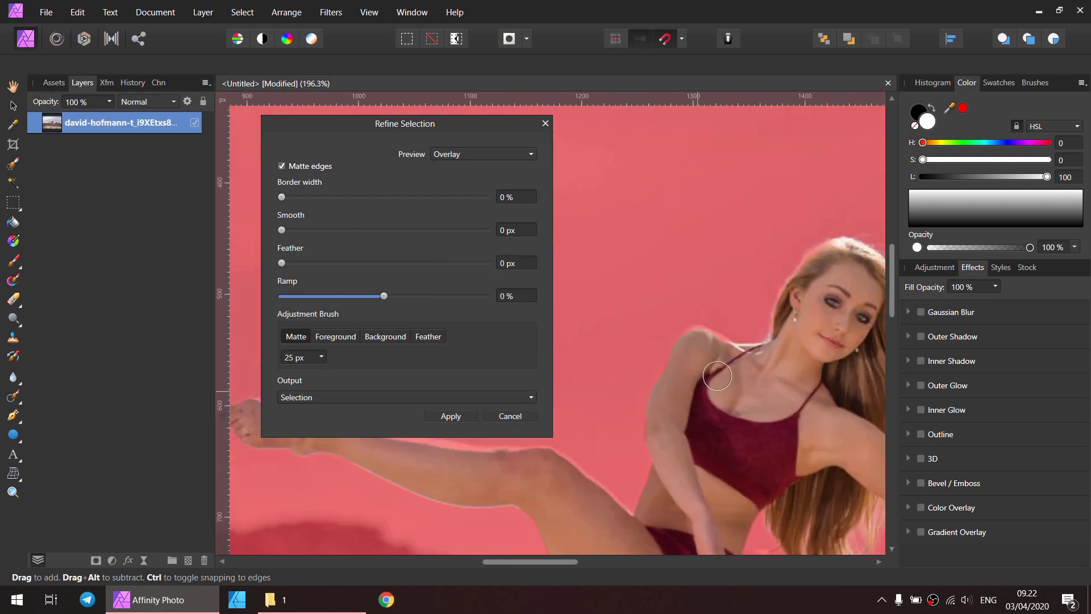
left_click_drag(655, 354, 651, 466)
scroll(654, 398, "right", 2)
scroll(654, 398, "up", 1)
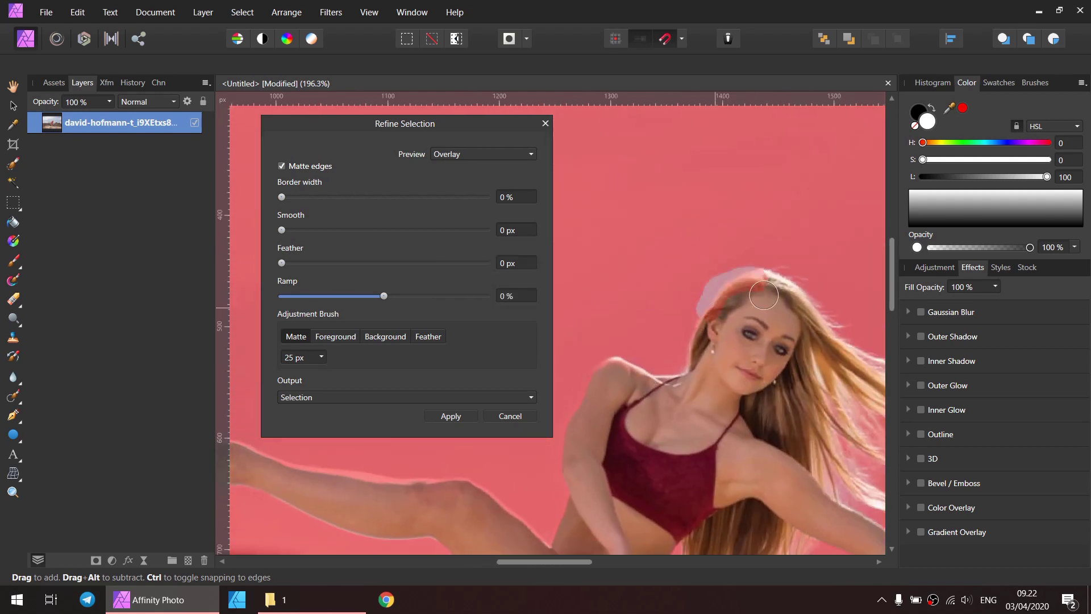
Step: Inspect the mask along the dancer in the Black and white preview and return to Overlay
left_click(483, 154)
left_click(467, 217)
scroll(745, 417, "down", 2)
scroll(745, 417, "left", 3)
left_click(489, 157)
left_click(477, 169)
scroll(760, 255, "down", 2)
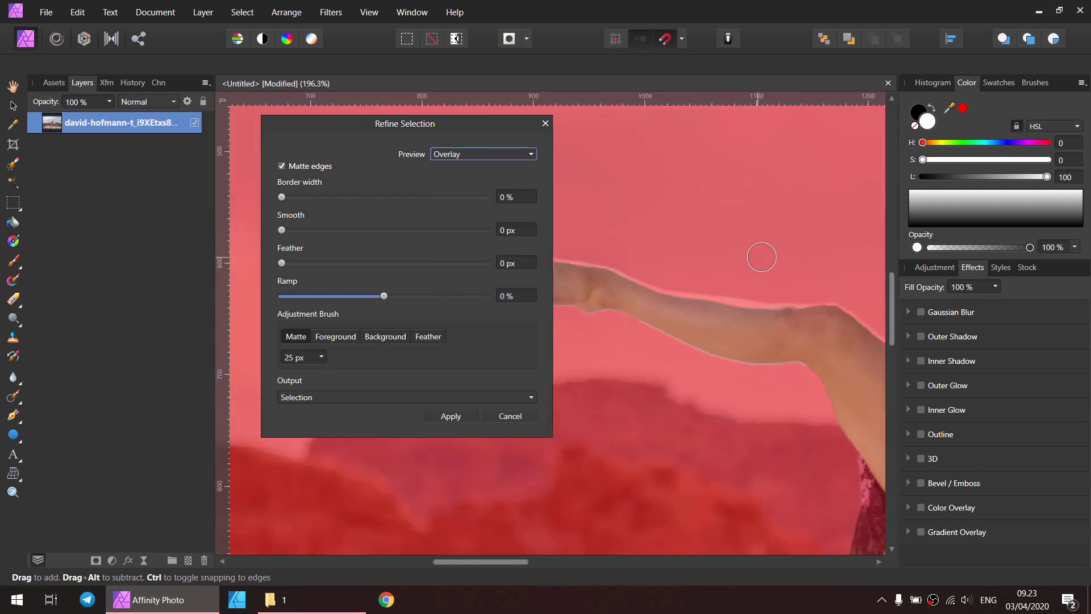
Step: Mark the raised foot and its edge as foreground with a 15 px brush
scroll(760, 256, "up", 3)
key("bracketleft")
key("bracketleft")
left_click(340, 337)
scroll(726, 347, "up", 1)
scroll(756, 338, "right", 2)
mouse_move(756, 328)
left_mouse_down()
mouse_move(657, 313)
mouse_move(842, 387)
left_mouse_up()
mouse_move(828, 364)
left_mouse_down()
mouse_move(731, 350)
mouse_move(618, 314)
mouse_move(771, 403)
left_mouse_up()
mouse_move(733, 380)
left_mouse_down()
mouse_move(643, 368)
mouse_move(680, 379)
left_mouse_up()
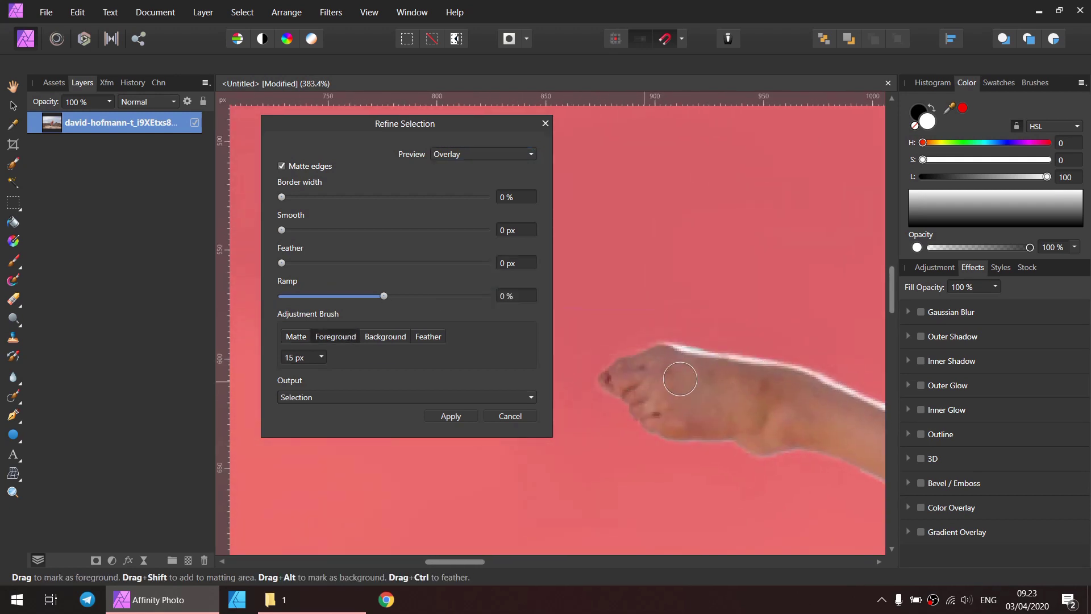
Step: Mark the raised leg's knee and upper thigh edge as foreground
scroll(680, 379, "left", 1)
scroll(662, 337, "down", 3)
scroll(661, 352, "right", 5)
scroll(656, 383, "up", 4)
scroll(643, 384, "left", 2)
scroll(636, 386, "up", 1)
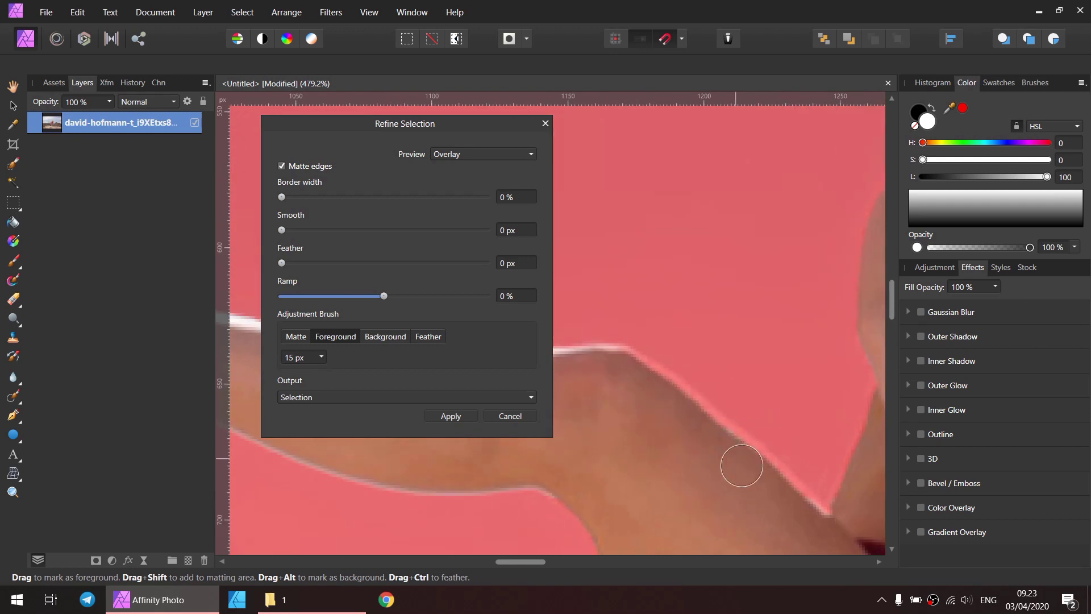
left_click_drag(696, 432, 705, 441)
left_click_drag(638, 381, 718, 455)
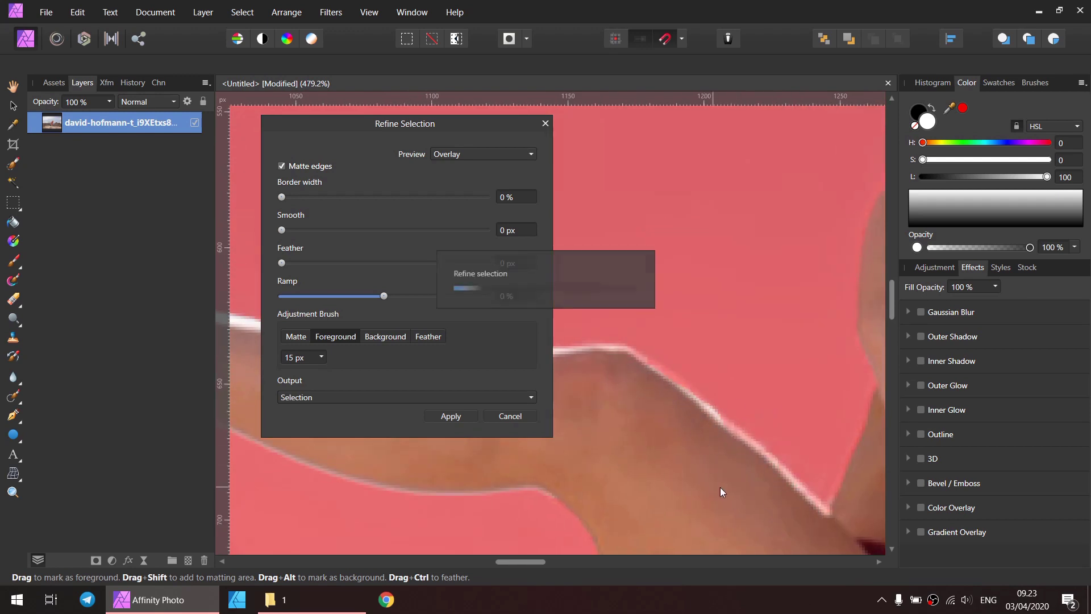
Step: Mark the bent arm as foreground and matte its outer edge with the 15 px brush
scroll(714, 355, "right", 2)
scroll(726, 354, "up", 4)
mouse_move(737, 352)
left_mouse_down()
mouse_move(675, 452)
mouse_move(809, 259)
left_mouse_up()
mouse_move(772, 248)
left_mouse_down()
mouse_move(714, 336)
mouse_move(780, 251)
left_mouse_up()
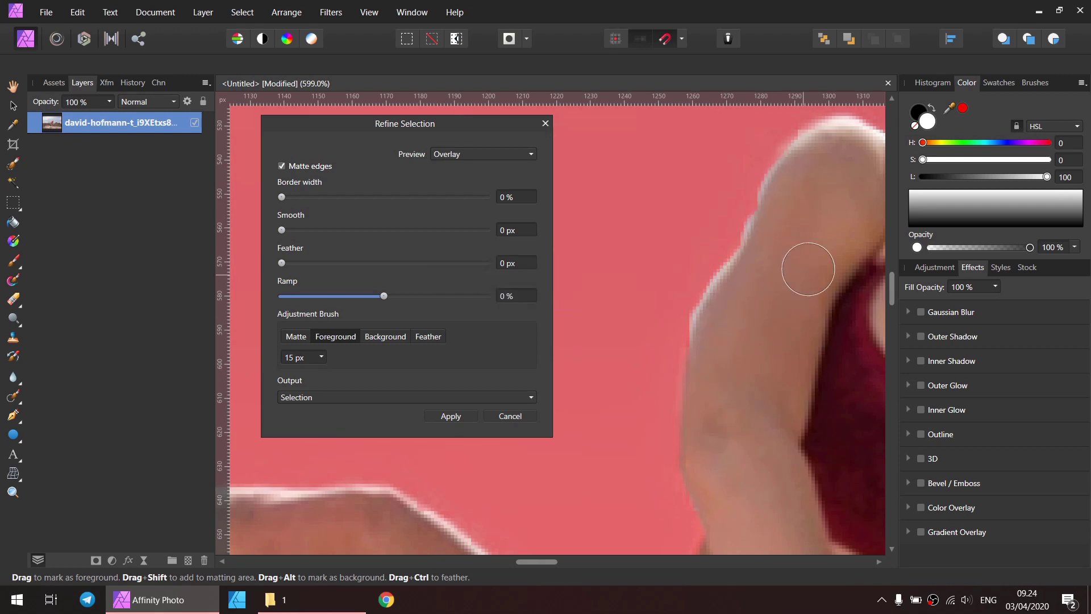
left_click(296, 336)
mouse_move(783, 142)
left_mouse_down()
mouse_move(692, 338)
mouse_move(787, 273)
left_mouse_up()
left_click(318, 340)
scroll(770, 288, "up", 1)
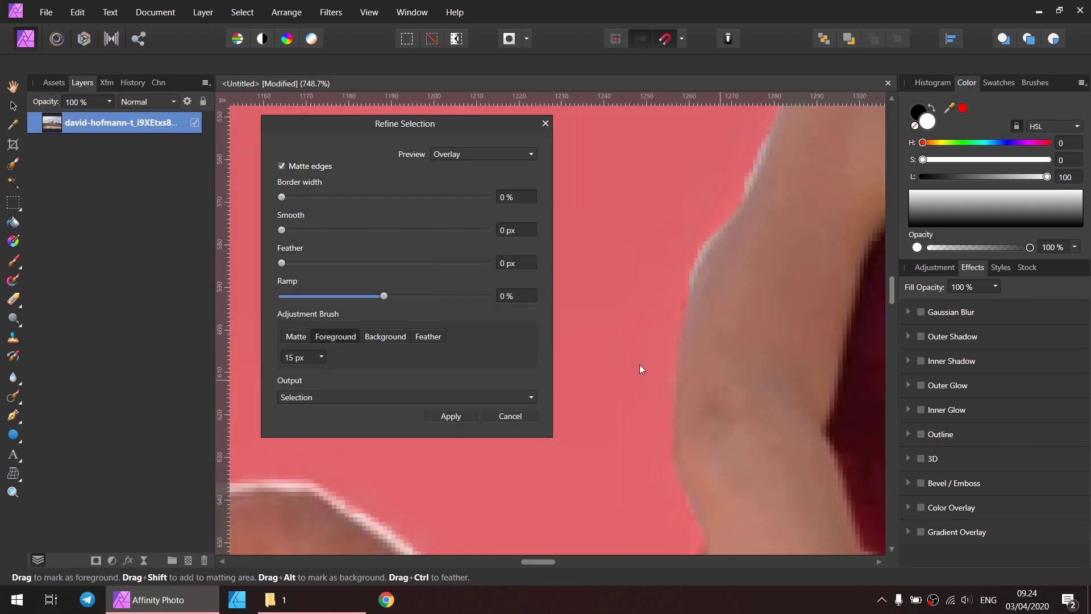
Step: Check the arm in the Black matte preview, return to Overlay and rematte the upper arm's outer edge
left_click(295, 338)
scroll(808, 161, "up", 3)
left_click(506, 154)
left_click(512, 184)
left_click(501, 155)
left_click(500, 170)
mouse_move(797, 205)
left_mouse_down()
mouse_move(750, 277)
mouse_move(675, 515)
left_mouse_up()
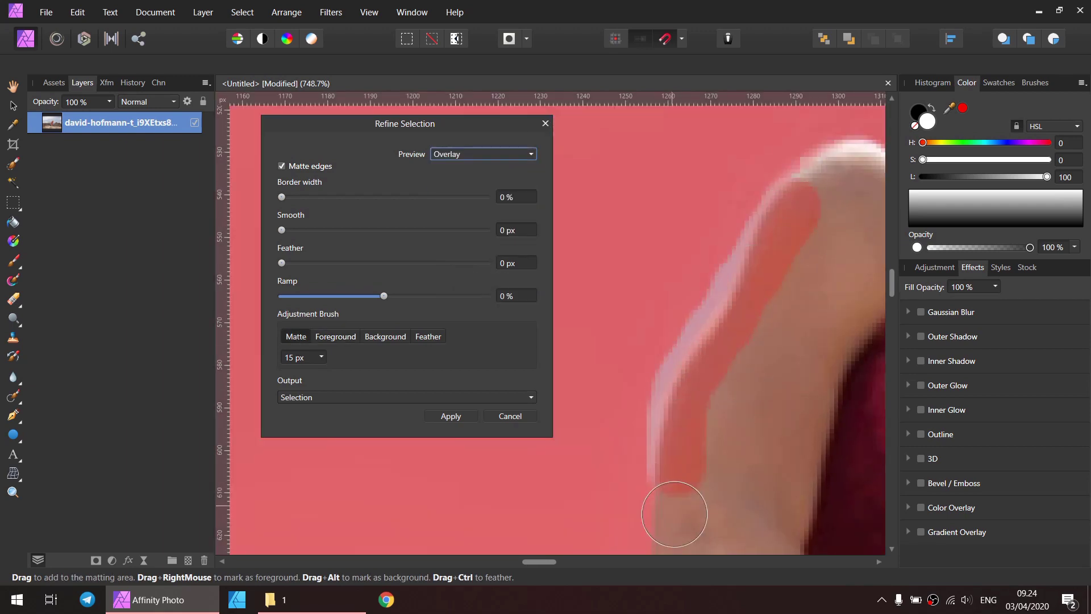
Step: Rework the edge around the shoulder and neck with Matte and Foreground strokes
scroll(675, 514, "down", 5)
left_click_drag(801, 475, 634, 528)
scroll(755, 363, "up", 3)
right_click(755, 359)
left_click_drag(680, 473, 762, 321)
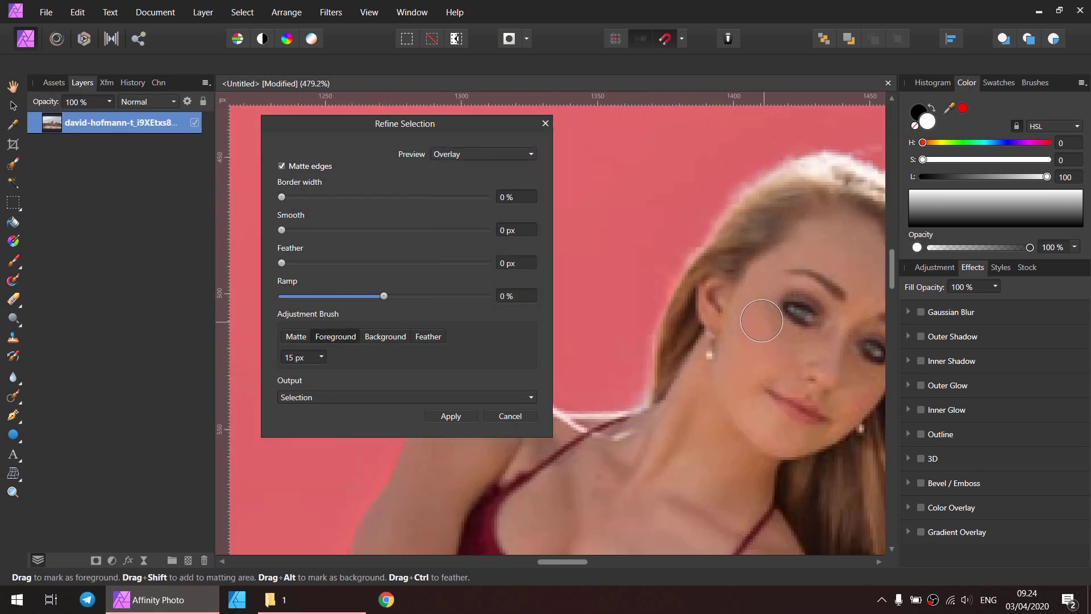
Step: Examine the outstretched hand's mask in the Black and white preview and switch back to Overlay
key("Down")
key("Down")
scroll(787, 317, "down", 3)
scroll(775, 429, "up", 3)
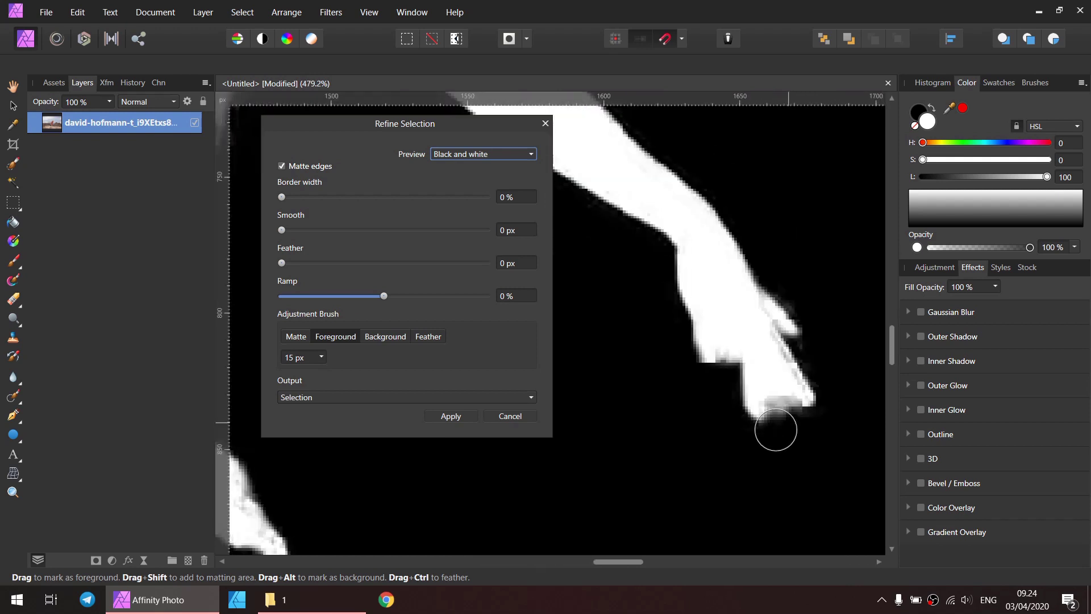
key("Up")
key("Up")
key("Up")
Step: Remove the leftover background around the fingers with a 5 px Background brush in the Black and white preview
left_click(480, 154)
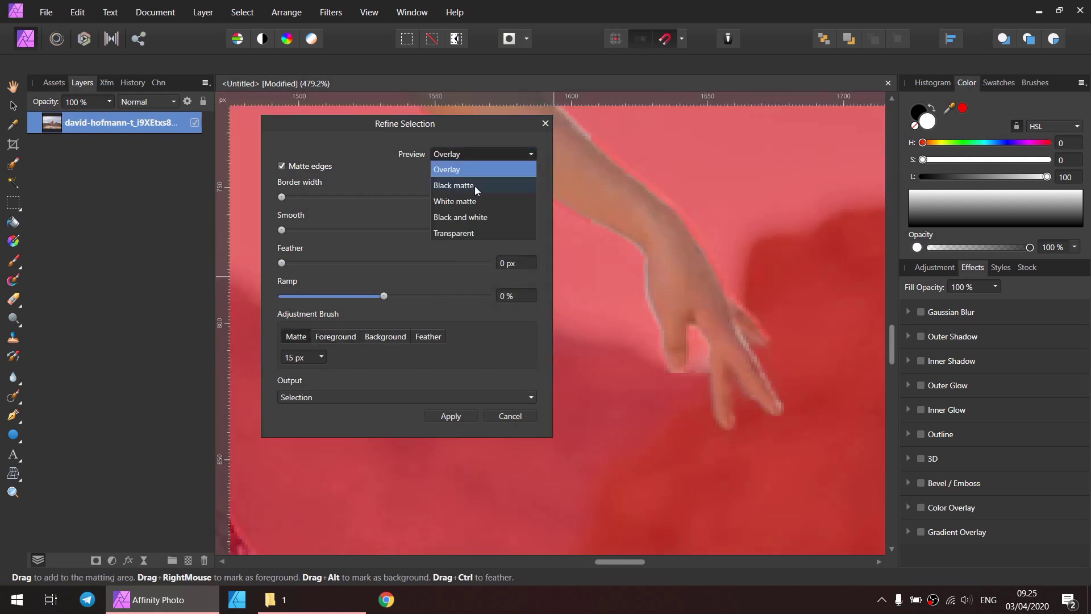
left_click(464, 217)
left_click(375, 336)
key("bracketleft")
key("bracketleft")
left_click(732, 451)
left_click(756, 431)
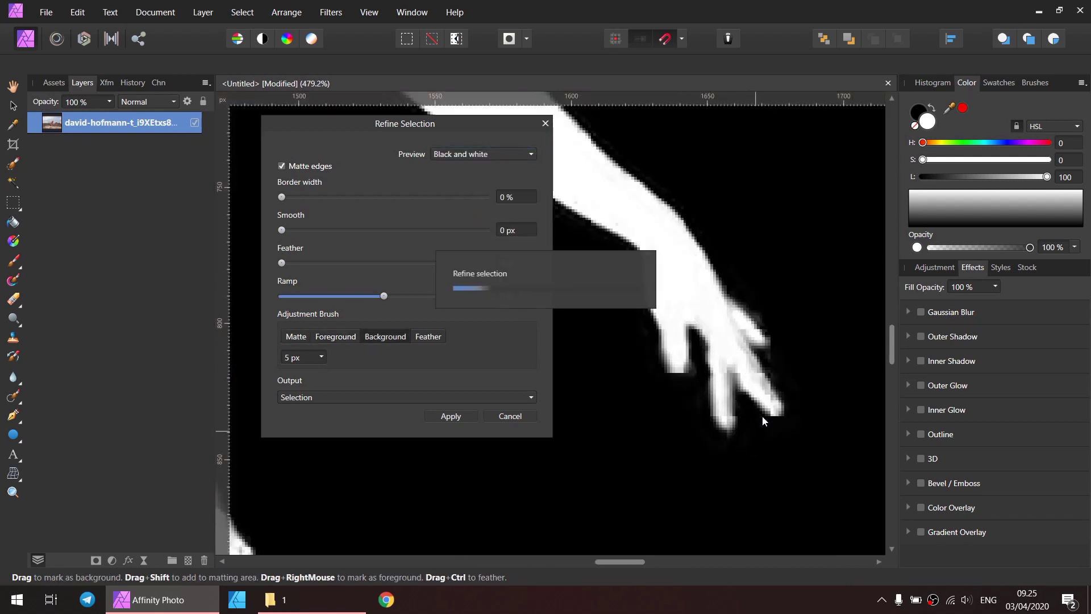
left_click(714, 419)
Step: Matte the lace skirt's lower hem with a 46 px brush in the Overlay preview
scroll(714, 419, "down", 4)
scroll(531, 472, "up", 3)
left_click(296, 337)
key("bracketright")
key("bracketright")
key("bracketright")
left_click(511, 154)
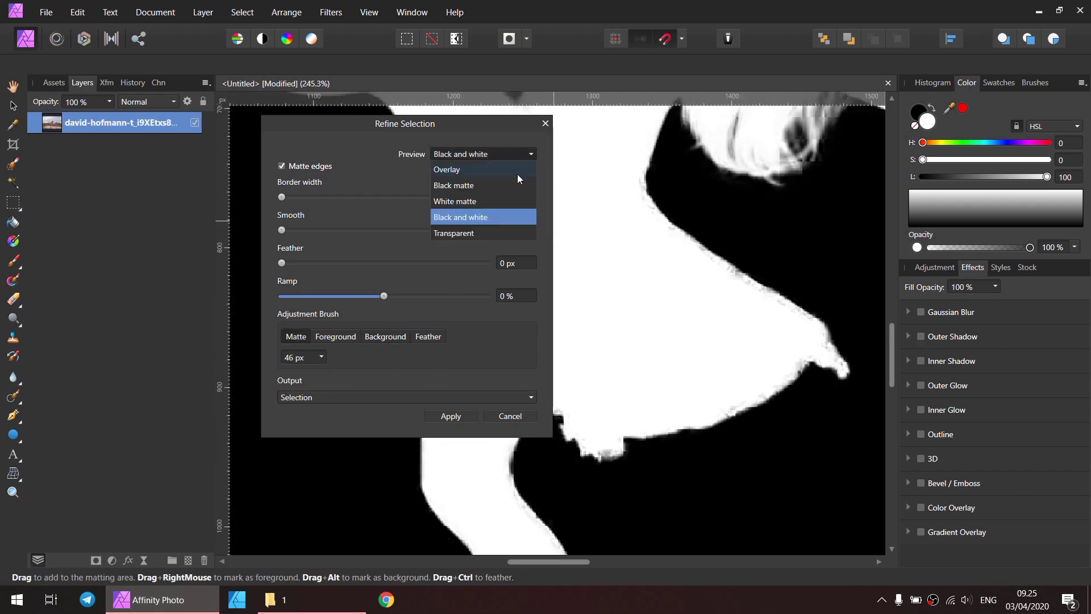
left_click(517, 170)
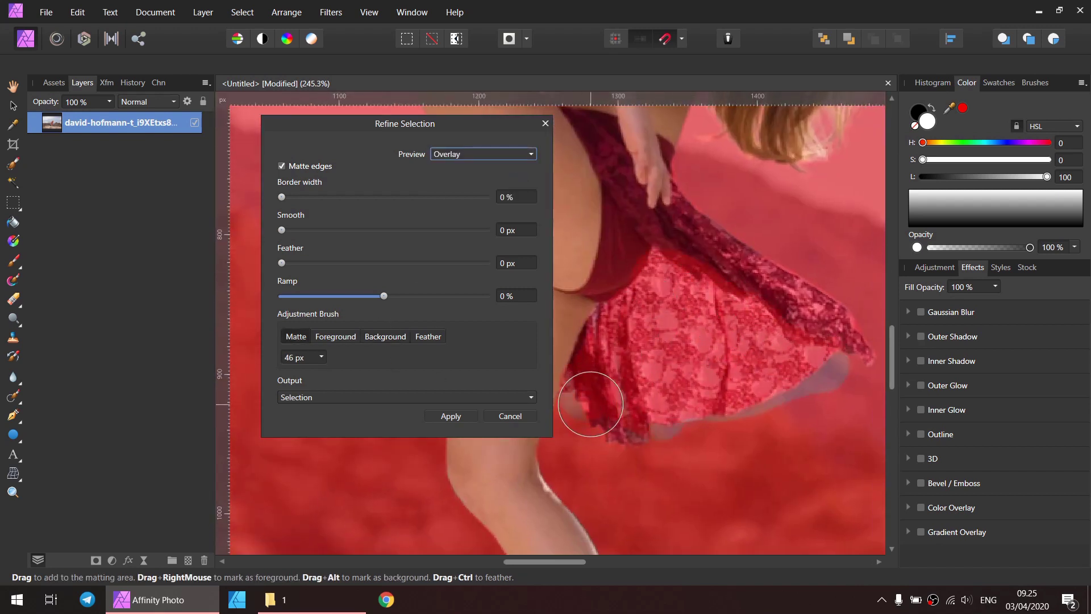
Step: Switch the preview to Black and white and matte the sheer lace area inside the skirt
left_click(483, 154)
left_click(460, 217)
scroll(743, 326, "up", 3)
mouse_move(665, 244)
left_mouse_down()
mouse_move(686, 296)
mouse_move(677, 292)
left_mouse_up()
Step: Mark the gap between the skirt and the standing leg as background with a 13 px brush
scroll(830, 440, "down", 4)
left_click(385, 336)
key("bracketleft")
key("bracketleft")
key("bracketleft")
left_click_drag(768, 378, 785, 400)
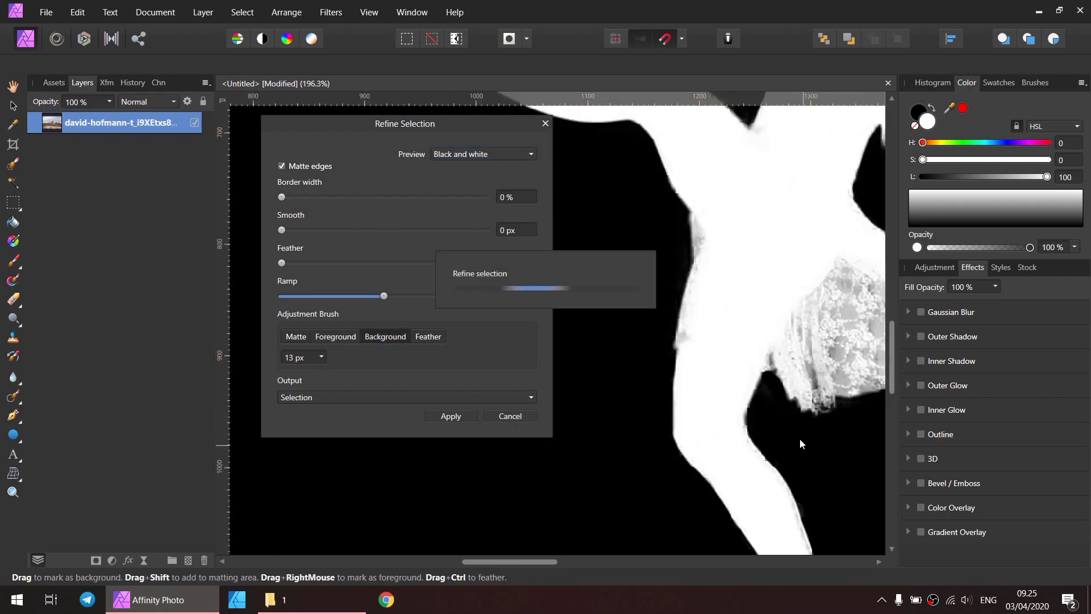
Step: Compare the Overlay and Black and white previews and examine the standing foot's mask
left_click(483, 154)
left_click(454, 168)
left_click(484, 154)
left_click(461, 214)
scroll(762, 379, "up", 4)
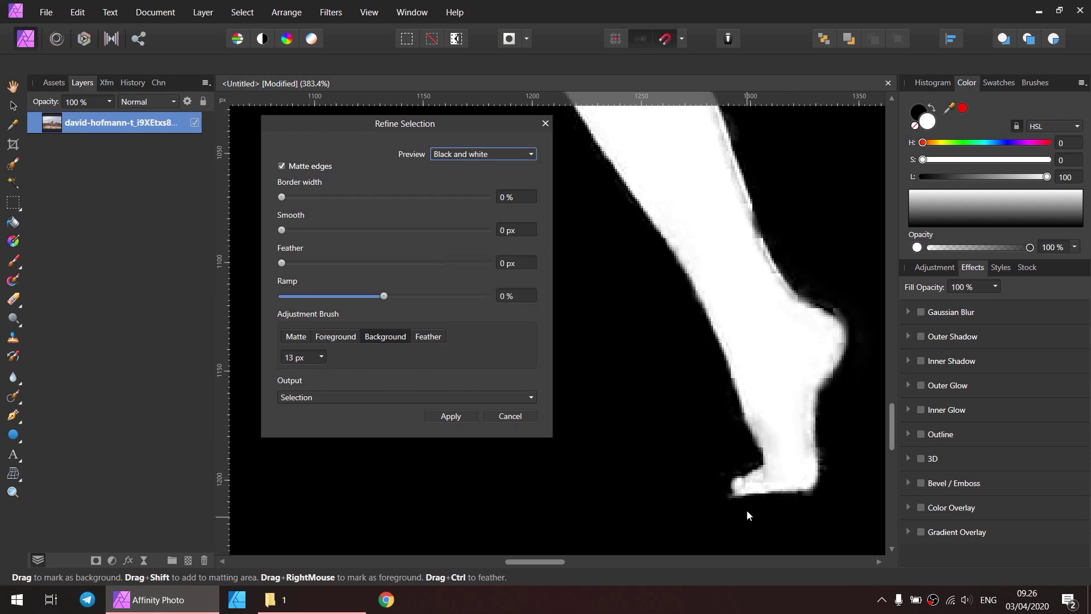
Step: Mark the edge beneath the standing foot's toes as background and switch the preview to Overlay
left_click_drag(756, 506, 730, 503)
left_click(483, 155)
left_click(454, 166)
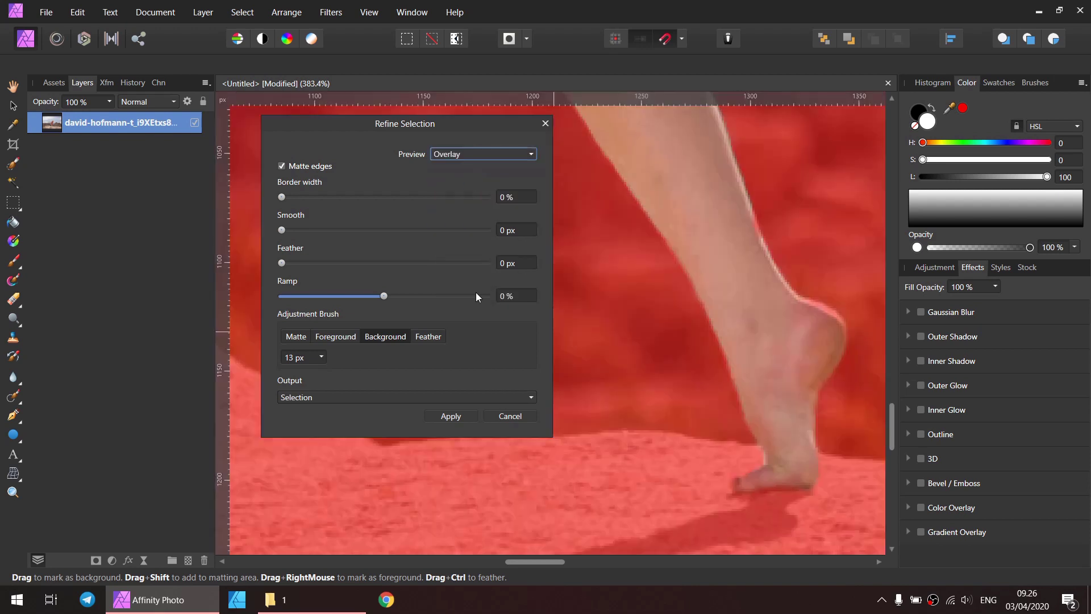
scroll(693, 528, "down", 6)
scroll(692, 375, "up", 2)
Step: Set the refinement output to New layer and apply it to cut out the dancer
left_click(402, 397)
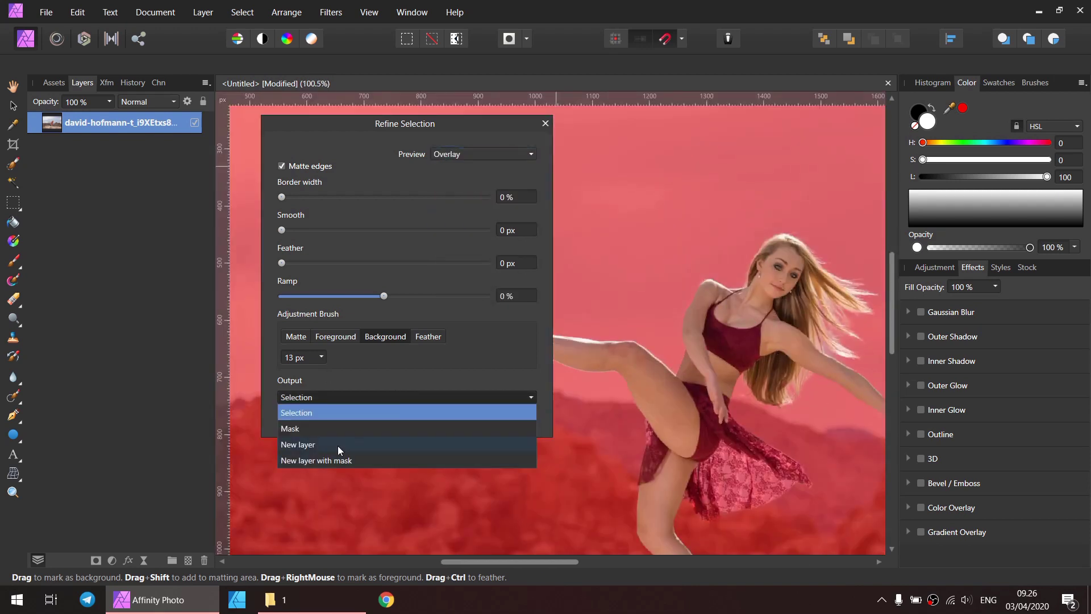
left_click(339, 446)
left_click(451, 415)
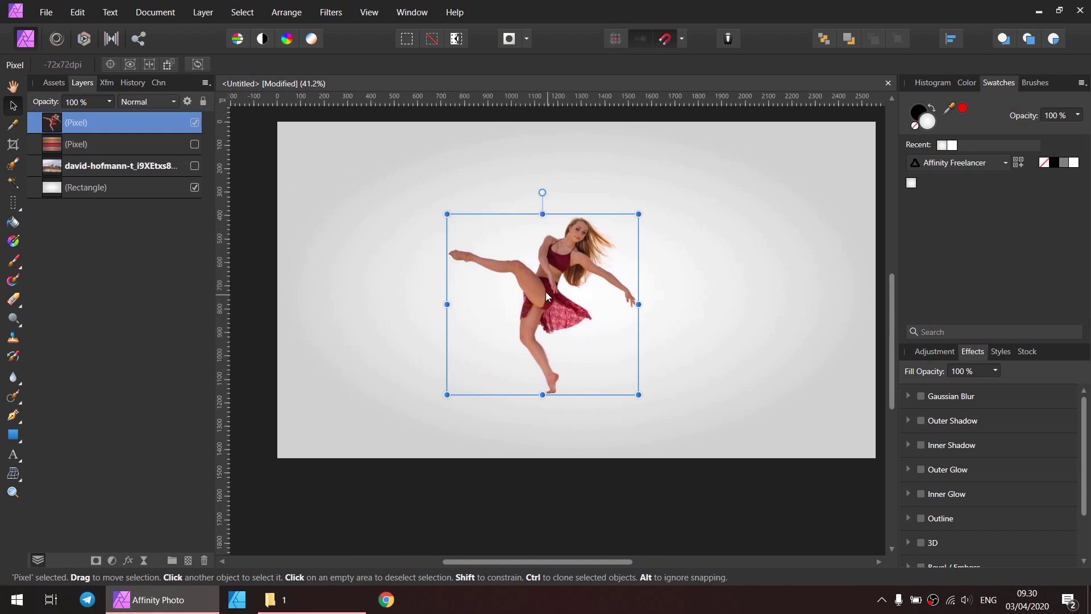
Step: Duplicate the cut-out dancer layer
scroll(545, 292, "up", 4)
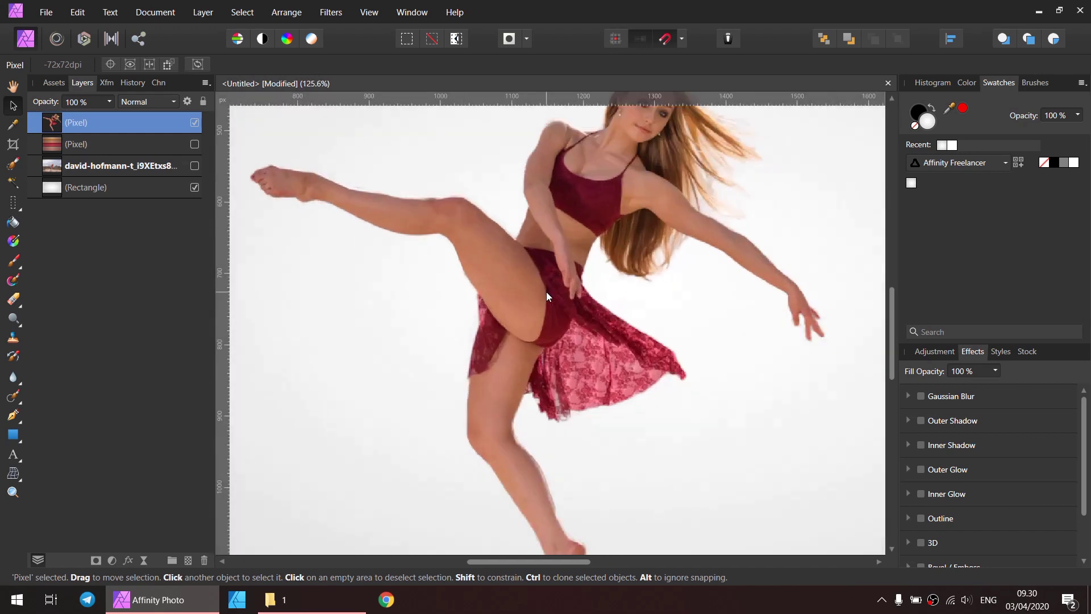
scroll(581, 237, "up", 3)
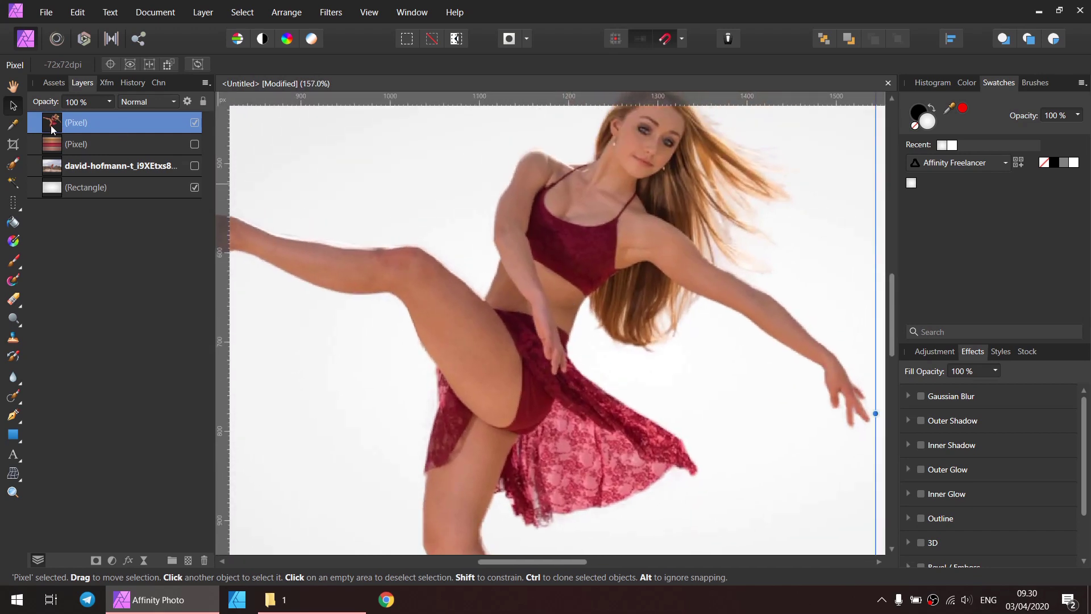
right_click(50, 125)
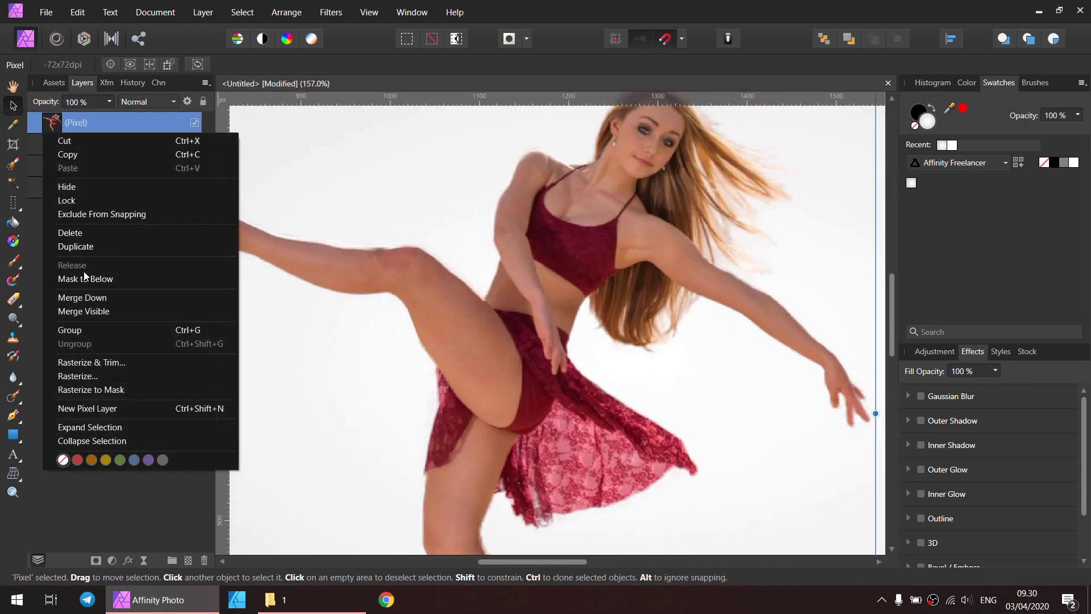
left_click(100, 246)
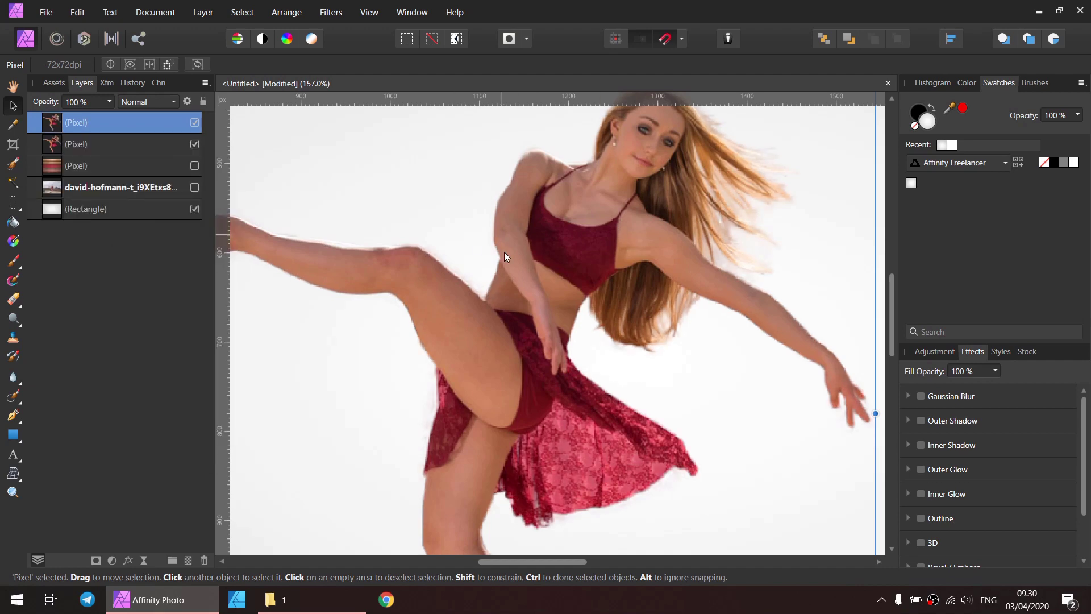
Step: Repeatedly duplicate the dancer with a small leftward offset to build a long horizontal trail behind her
scroll(553, 296, "up", 8)
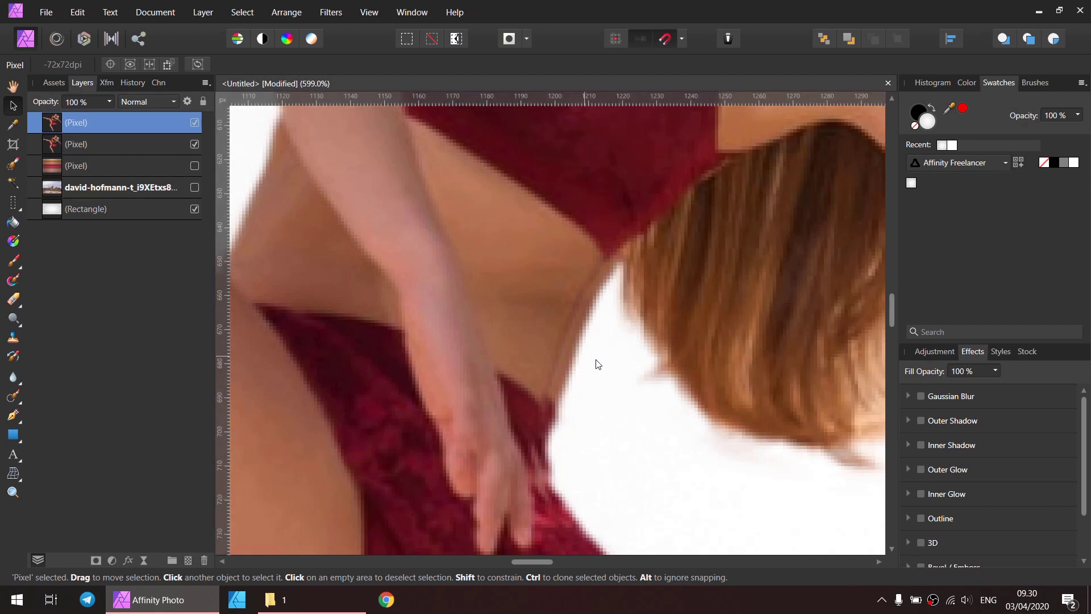
scroll(588, 311, "down", 6)
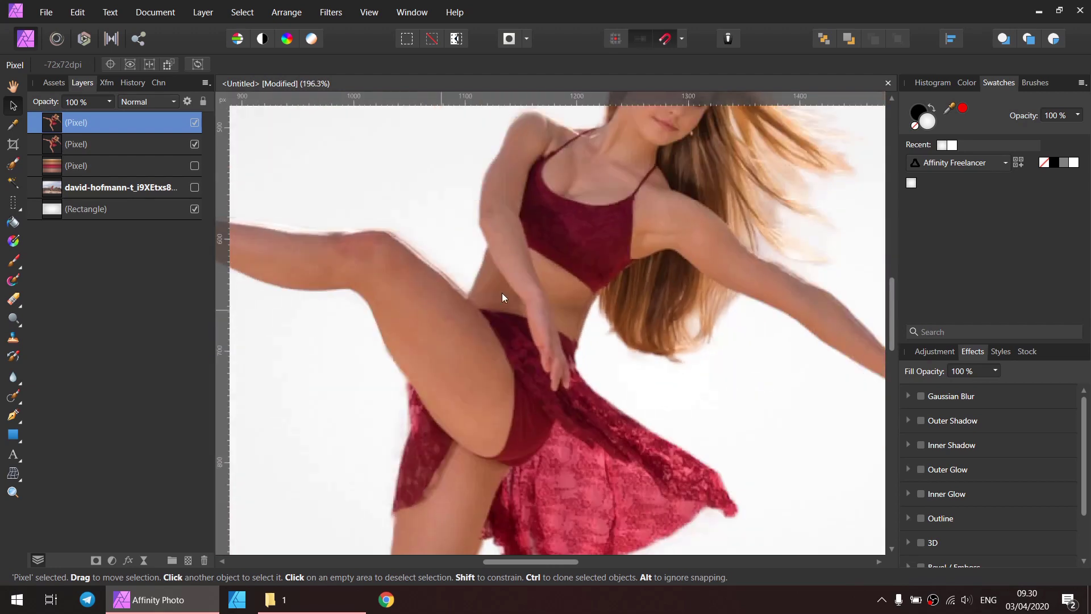
scroll(523, 370, "down", 5)
scroll(576, 408, "up", 6)
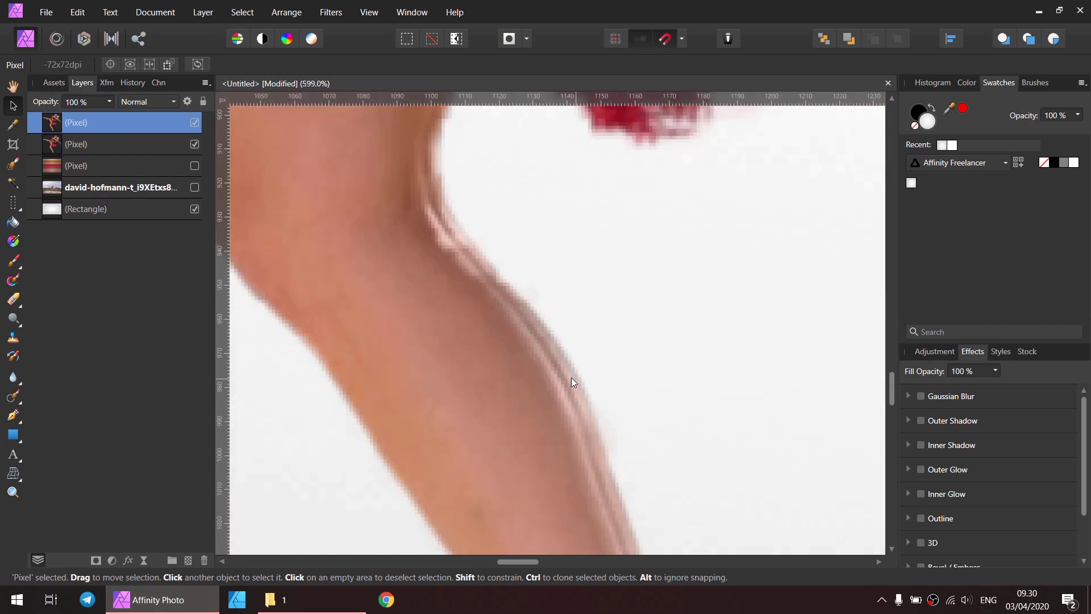
scroll(552, 357, "down", 10)
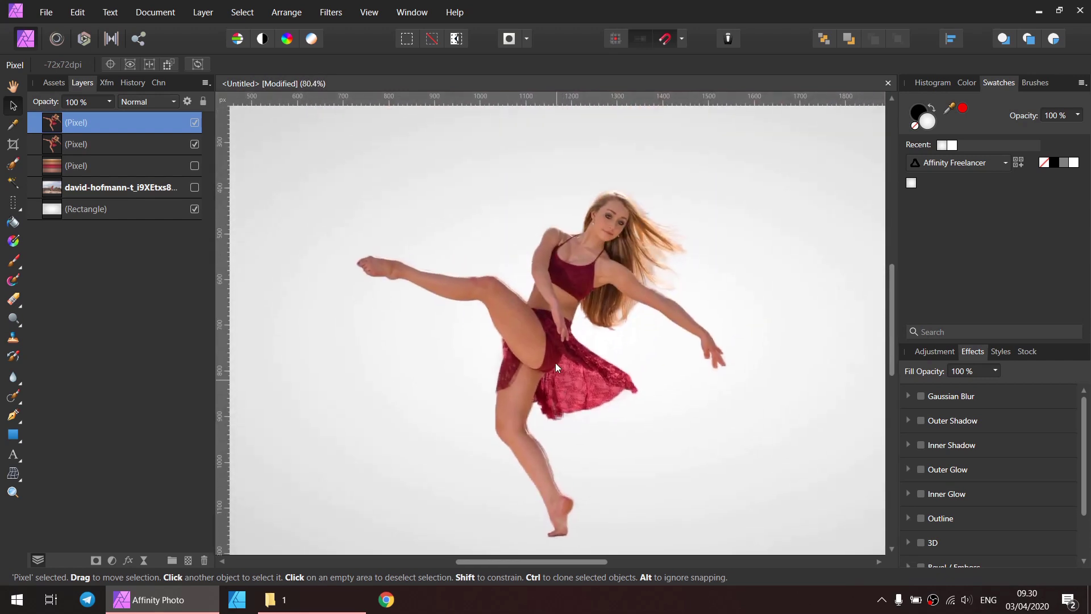
key("ctrl+j")
key("ctrl+j")
key("ctrl+j")
key("ctrl+j")
key("ctrl+j")
key("ctrl+j")
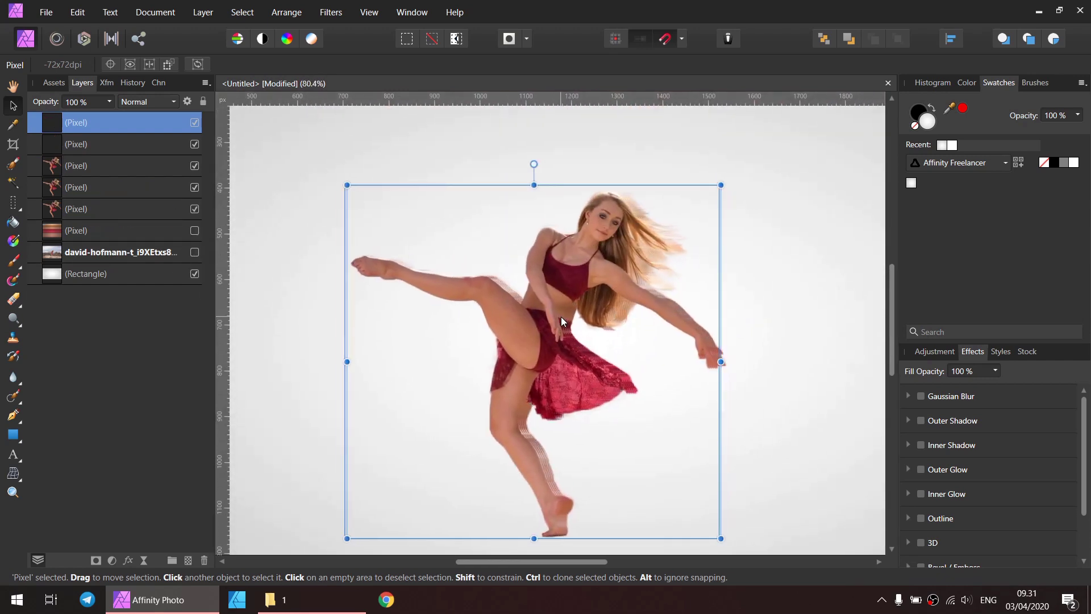
key("ctrl+j")
key("ctrl+j")
key("ctrl+j")
key("ctrl+j")
key("ctrl+j")
key("ctrl+j")
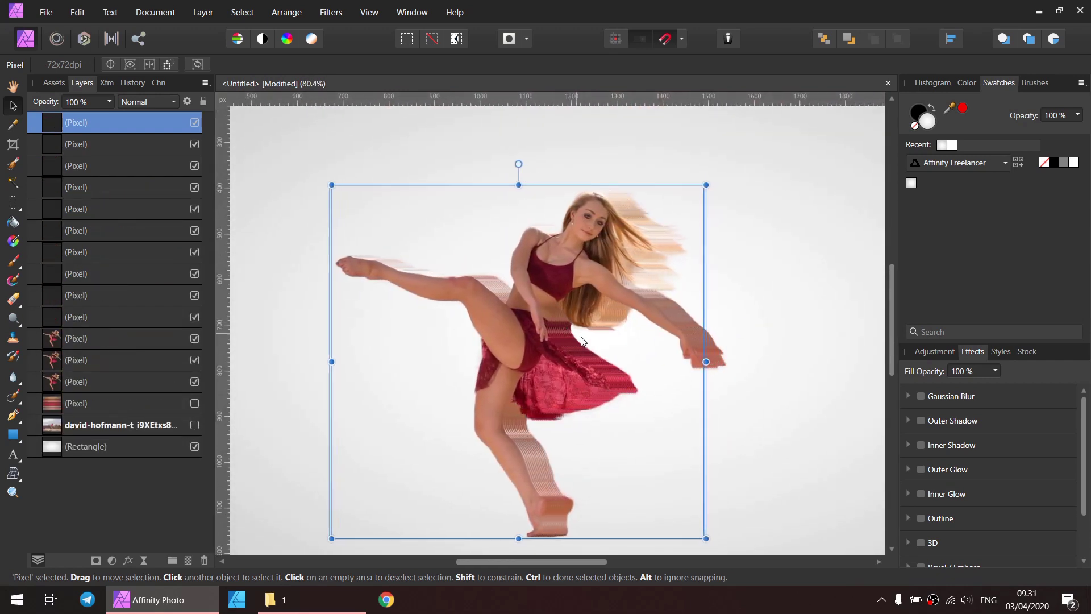
key("ctrl+j")
key("ctrl+j")
key("ctrl+j")
key("ctrl+j")
key("ctrl+j")
key("ctrl+j")
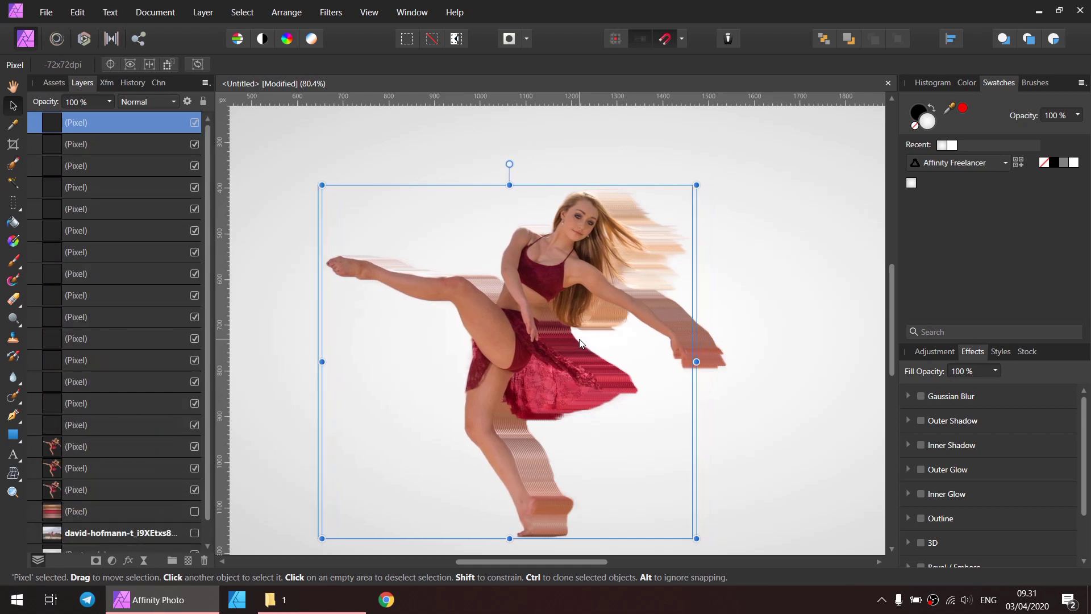
key("ctrl+j")
key("ctrl+j")
key("ctrl+j")
key("ctrl+j")
key("ctrl+j")
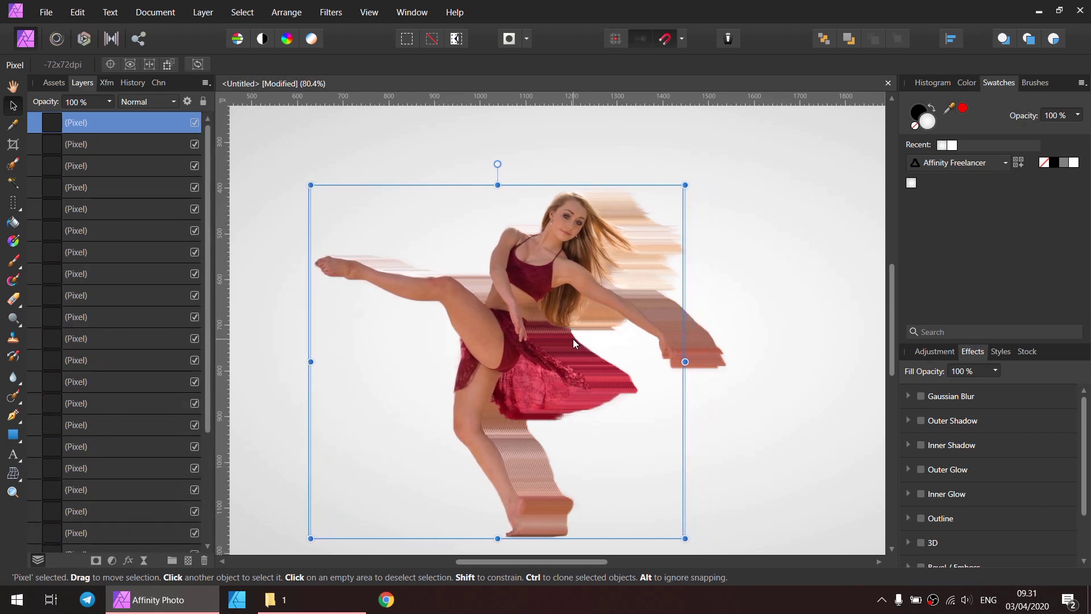
key("ctrl+j")
key("ctrl+j")
key("ctrl+j")
key("ctrl+j")
key("ctrl+j")
key("ctrl+j")
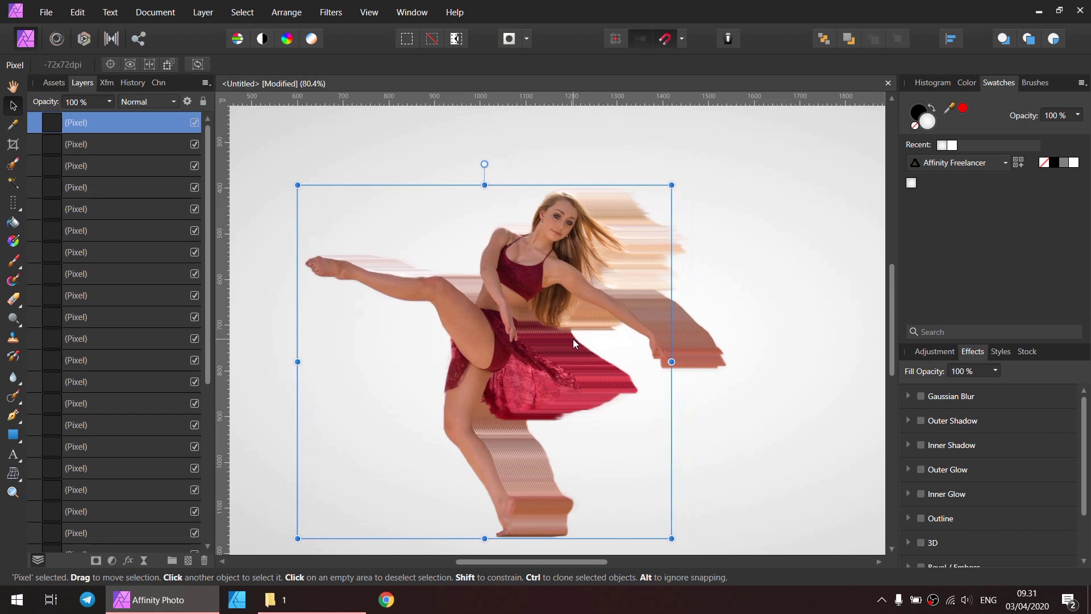
key("ctrl+j")
key("ctrl+j")
key("ctrl+j")
key("ctrl+j")
key("ctrl+j")
key("ctrl+j")
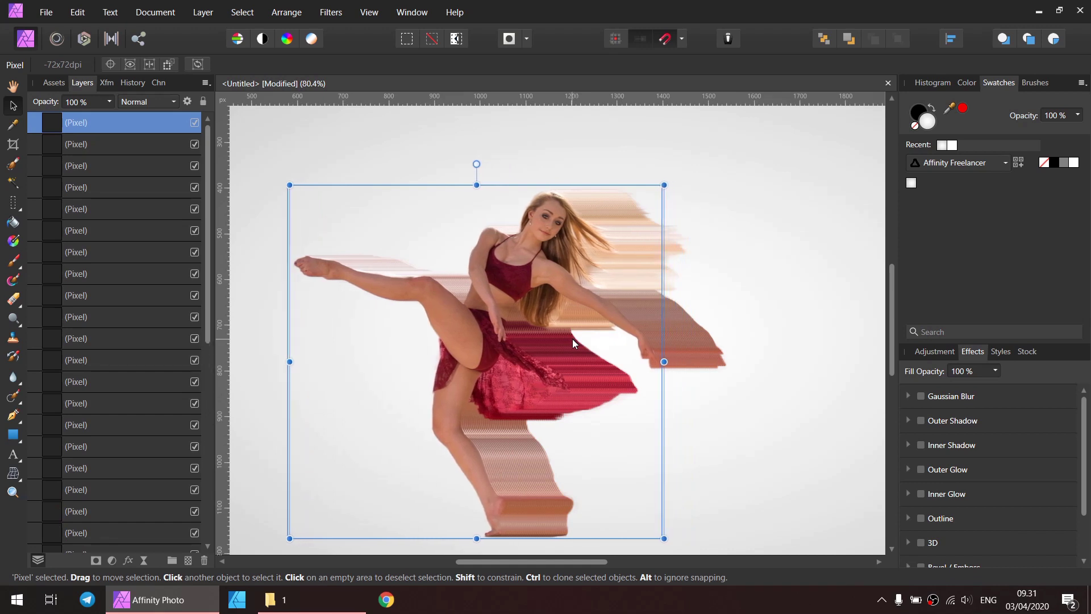
key("ctrl+j")
key("ctrl+j")
key("ctrl+j")
key("ctrl+j")
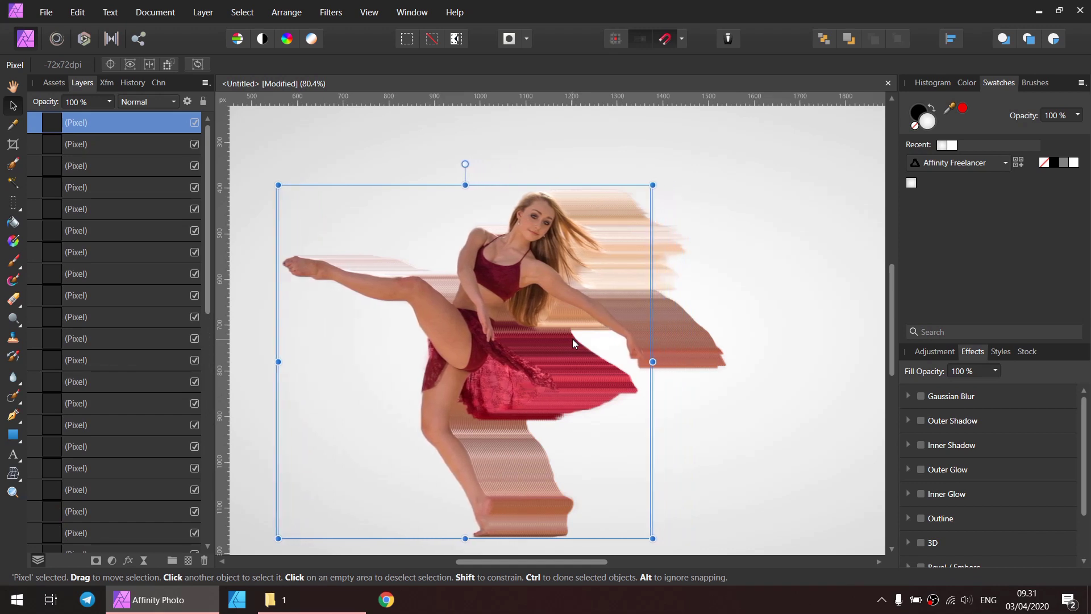
key("ctrl+j")
key("ctrl+j")
key("ctrl+j")
key("ctrl+j")
key("ctrl+j")
key("ctrl+j")
key("ctrl+j")
key("ctrl+j")
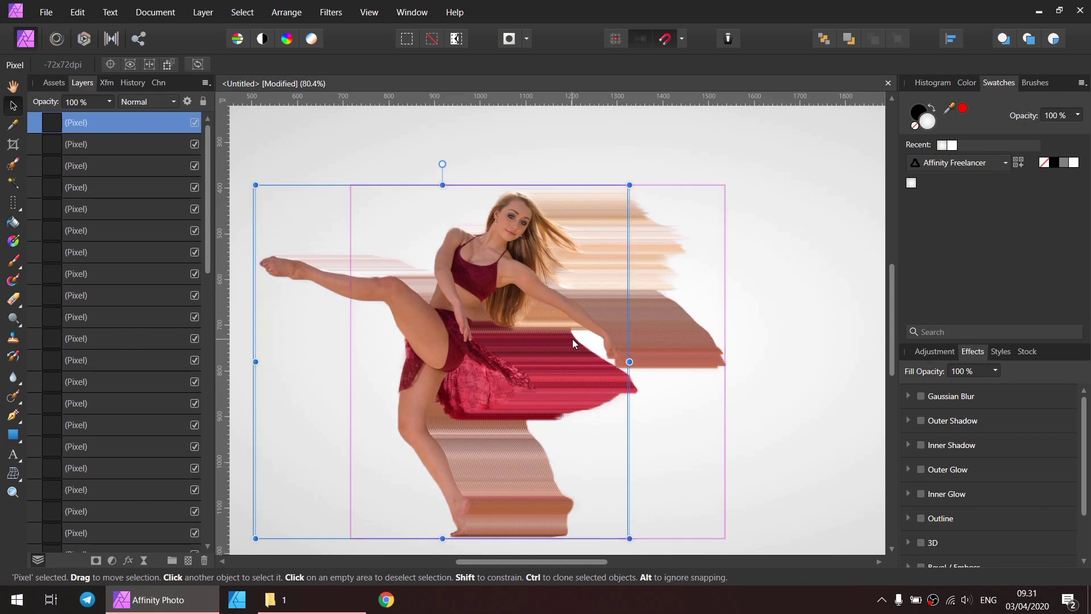
key("ctrl+j")
key("ctrl+j")
key("ctrl+j")
key("ctrl+j")
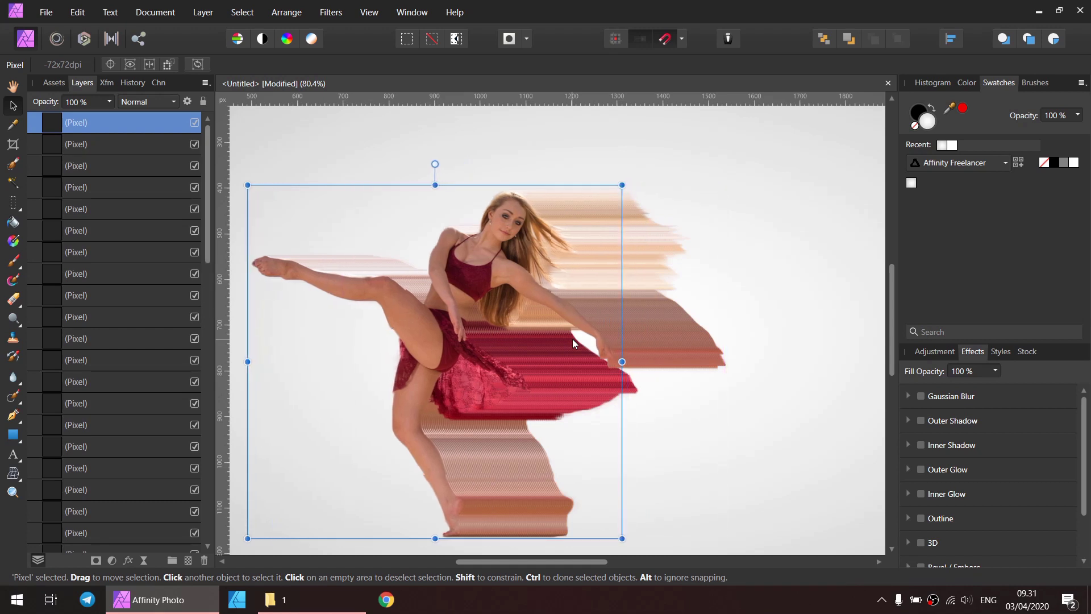
key("ctrl+j")
key("ctrl+j")
key("ctrl+j")
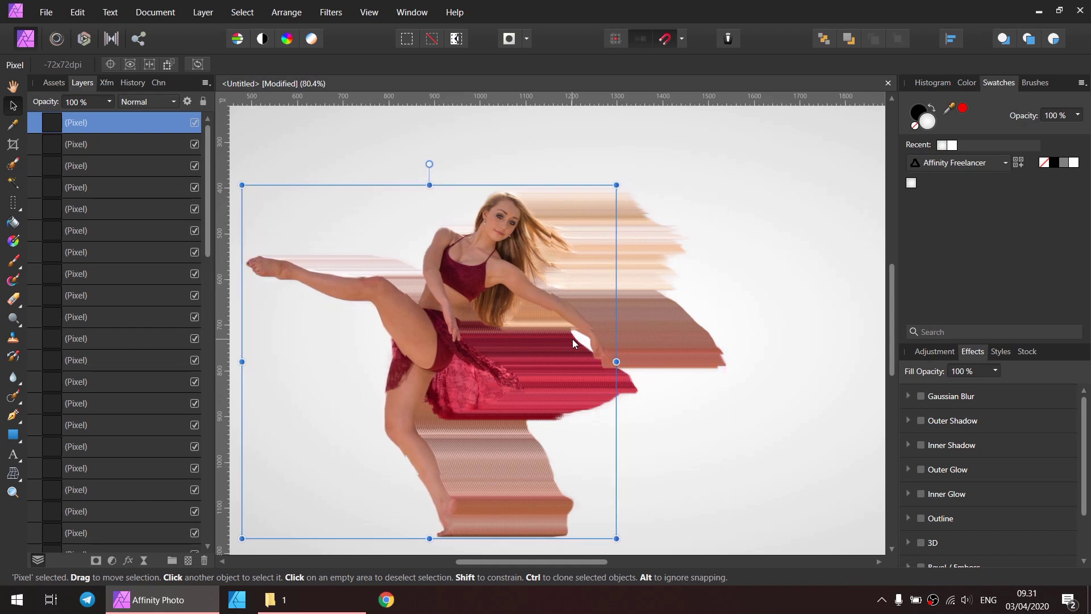
key("ctrl+j")
key("ctrl+j")
key("ctrl+j")
key("ctrl+j")
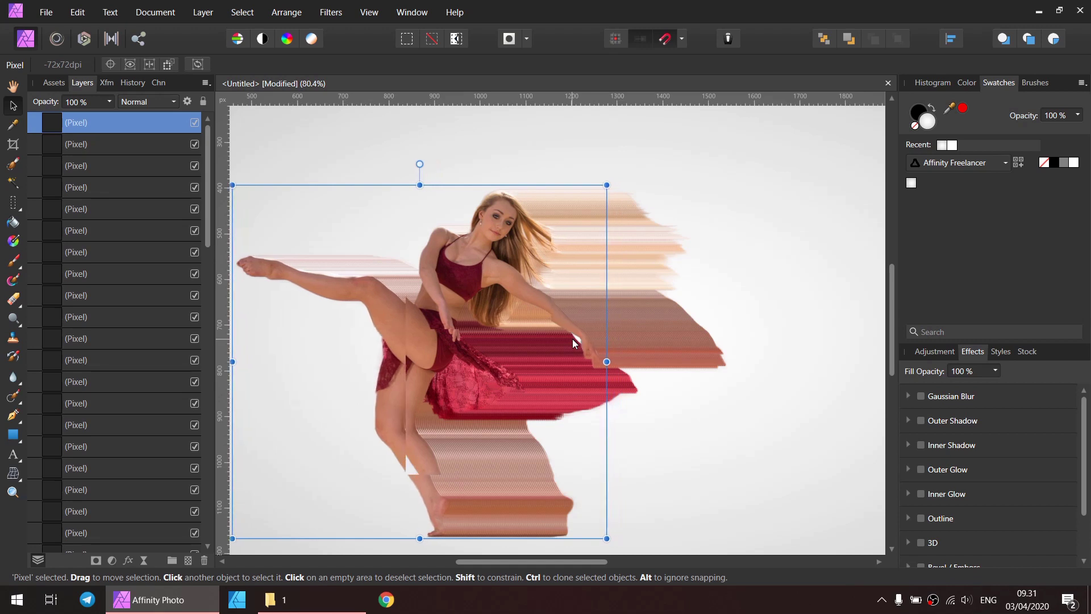
key("ctrl+j")
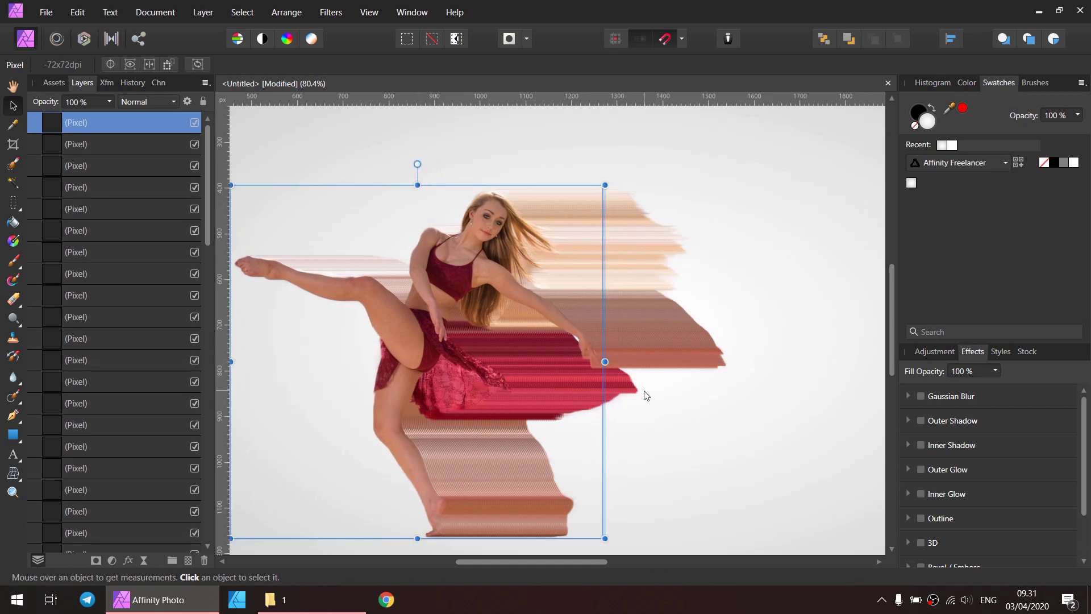
key("ctrl+j")
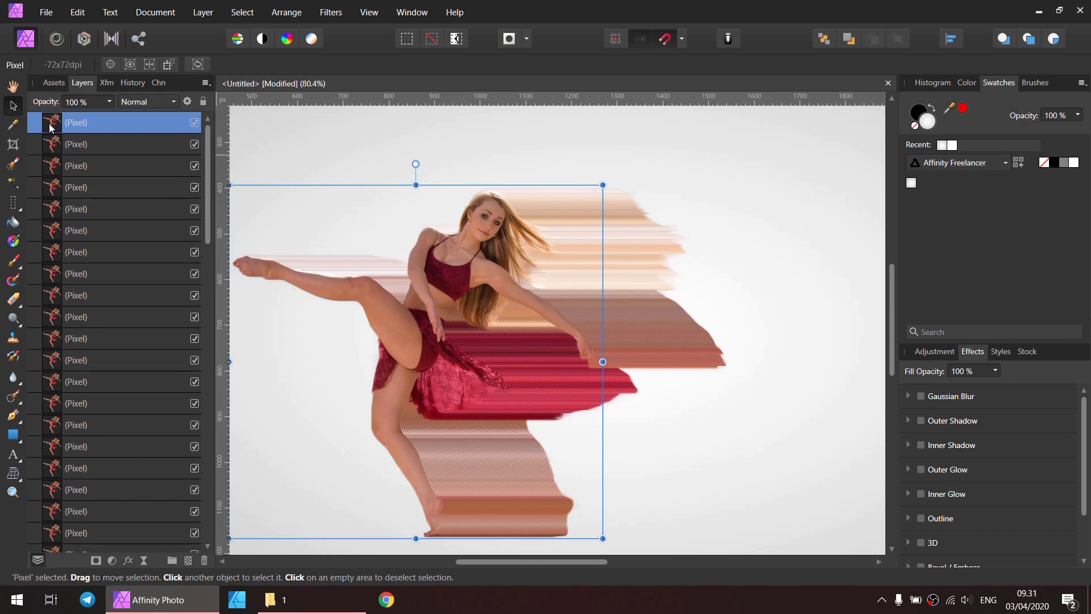
Step: Group all the offset dancer copies except the lowest one, and hide that single dancer layer beneath the group
left_click(336, 257)
left_click(94, 123)
scroll(116, 227, "down", 15)
scroll(95, 451, "down", 1)
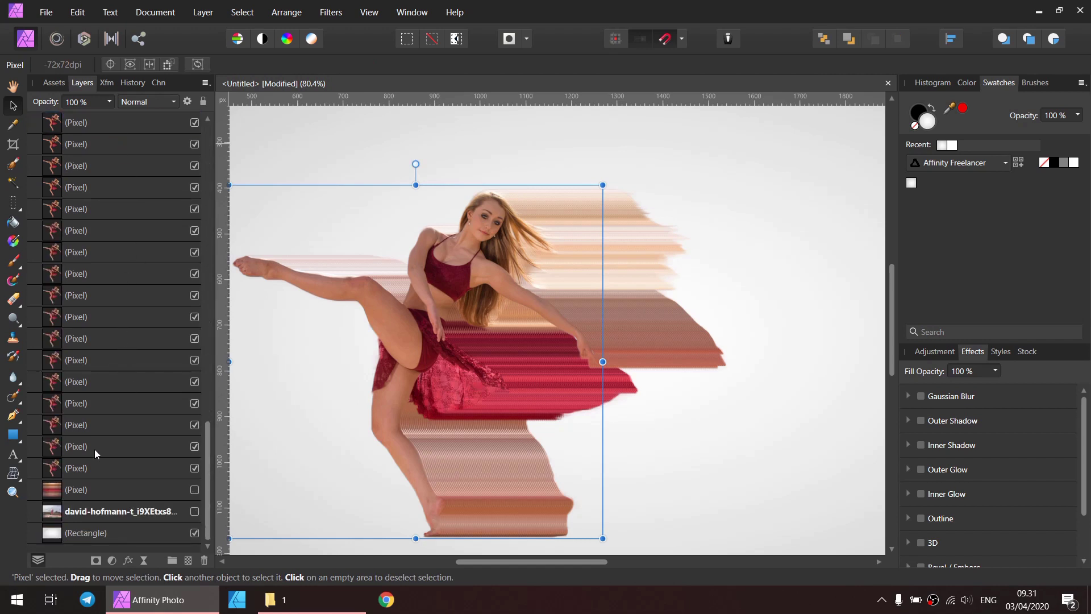
left_click(89, 449, "shift")
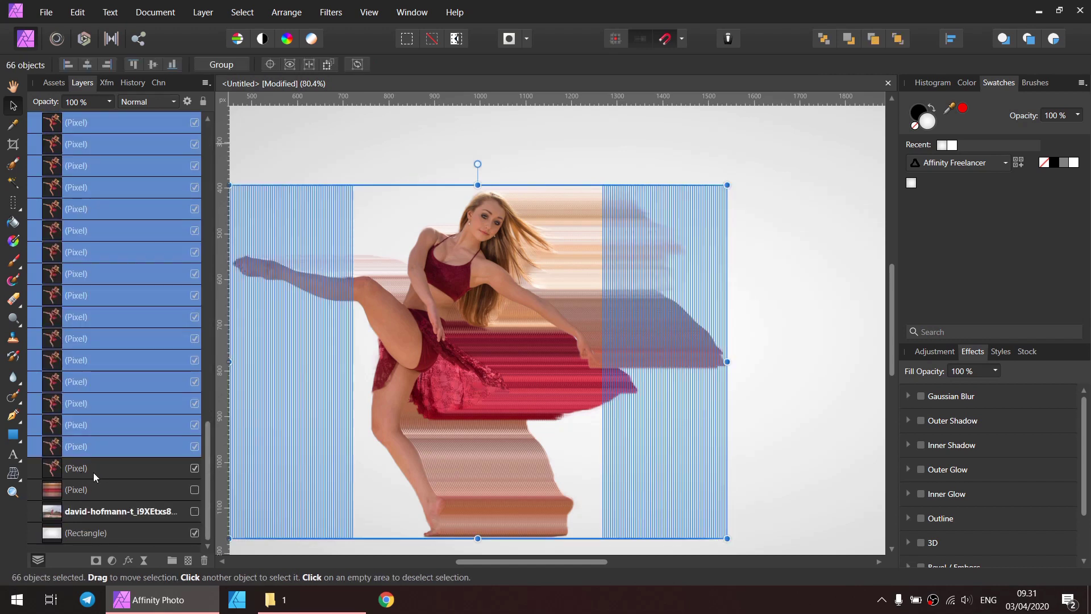
right_click(81, 423)
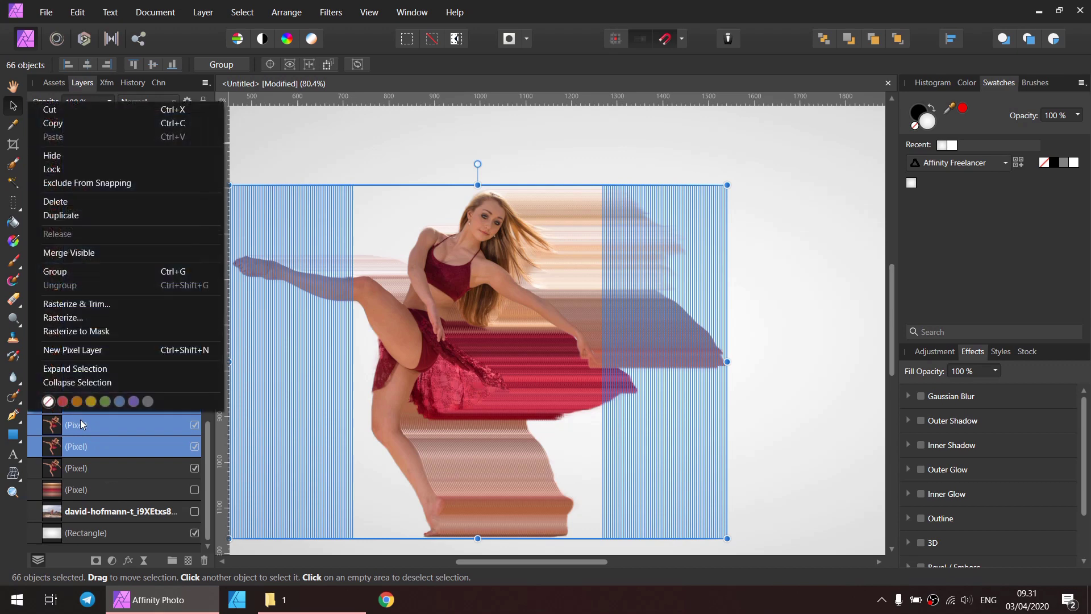
left_click(63, 268)
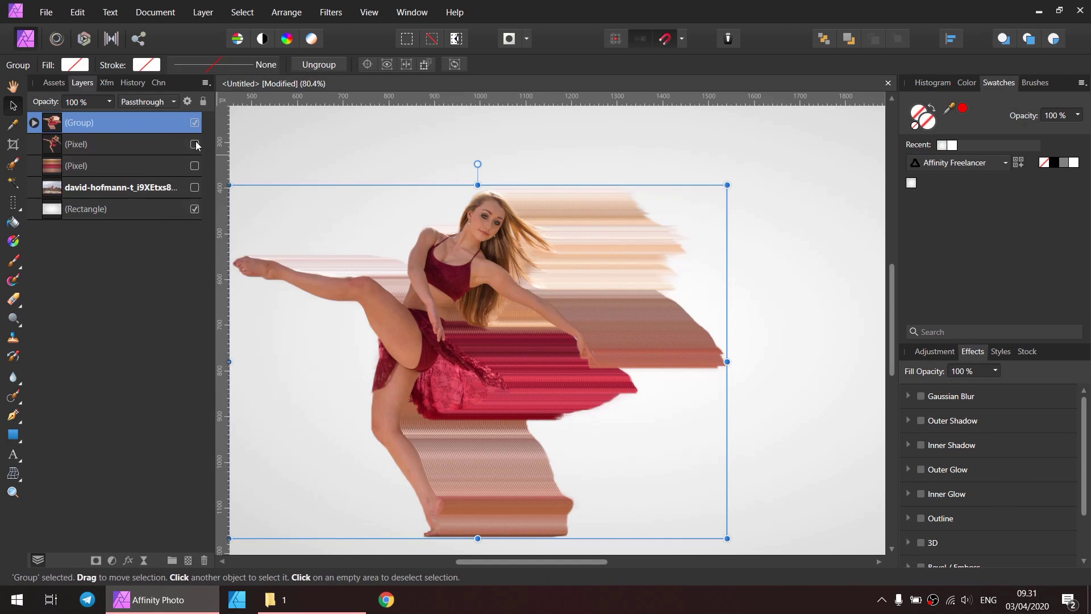
Step: Rasterize the group of dancer copies into one pixel layer and select that layer
left_click(288, 159)
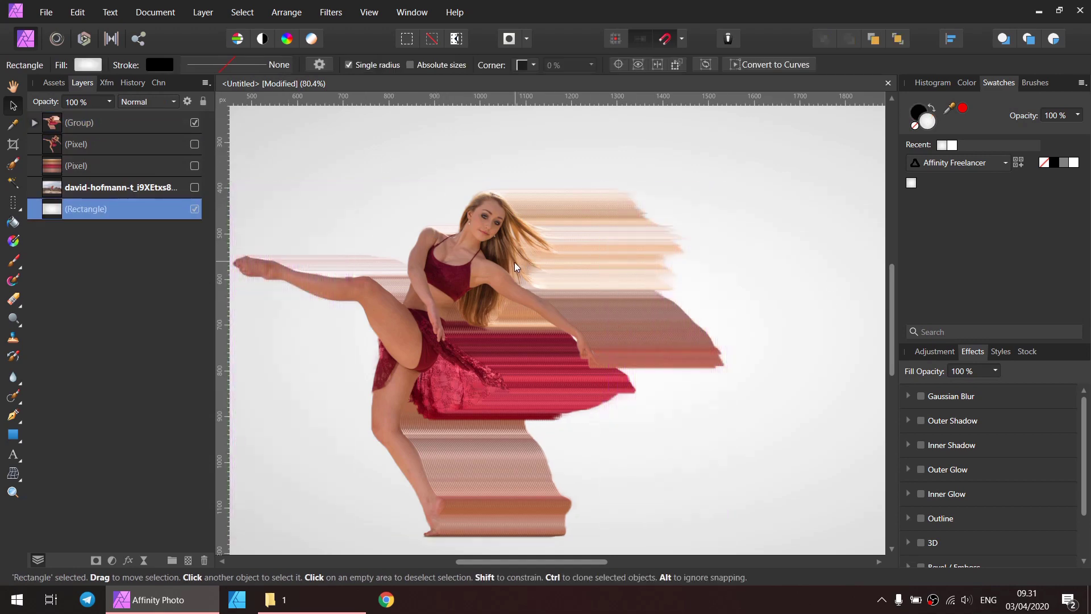
left_click(514, 261)
right_click(418, 234)
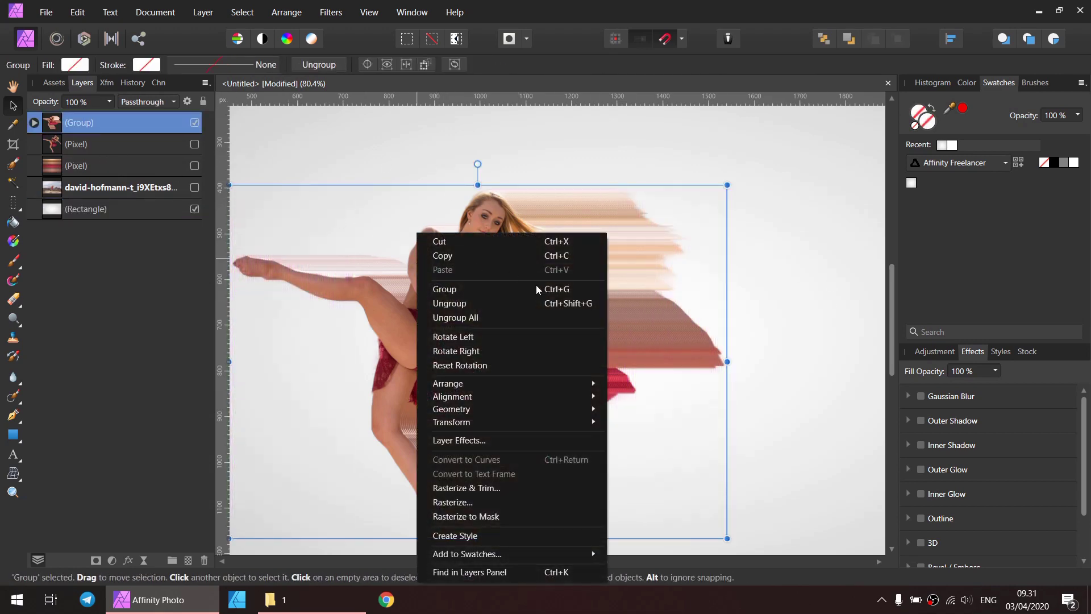
left_click(517, 500)
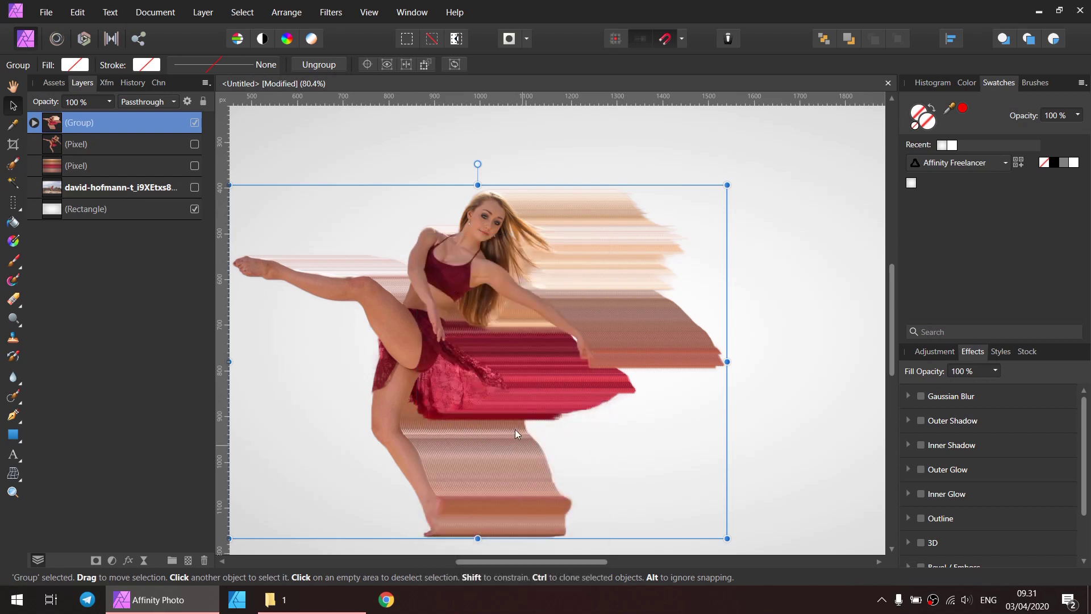
left_click(294, 153)
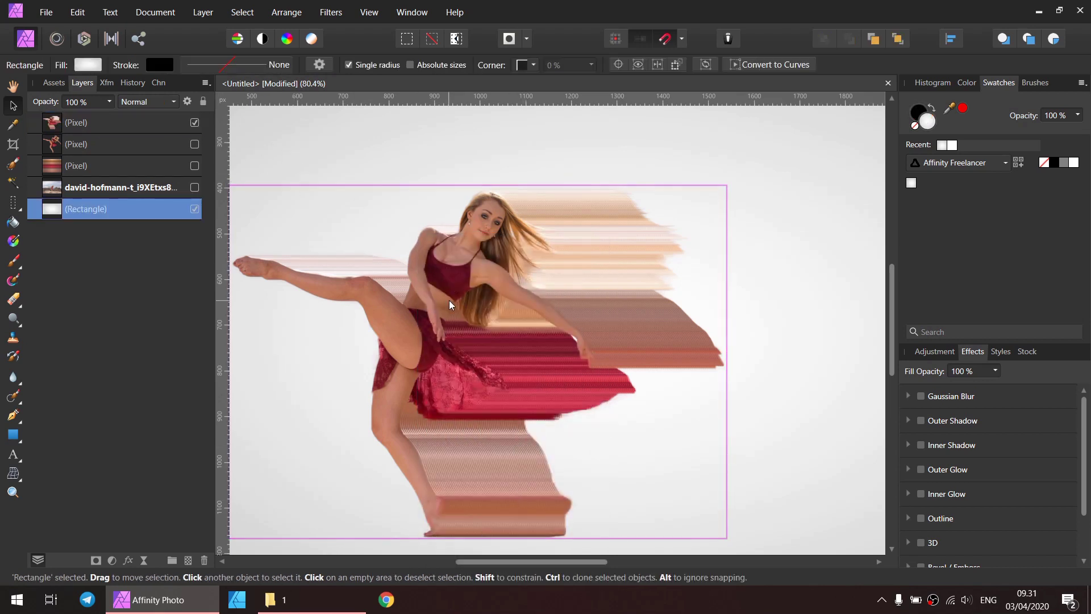
left_click(449, 300)
Step: Select a 1 px wide column of the rasterized dancer layer, running through the trail beside her hair and skirt
left_click(15, 201)
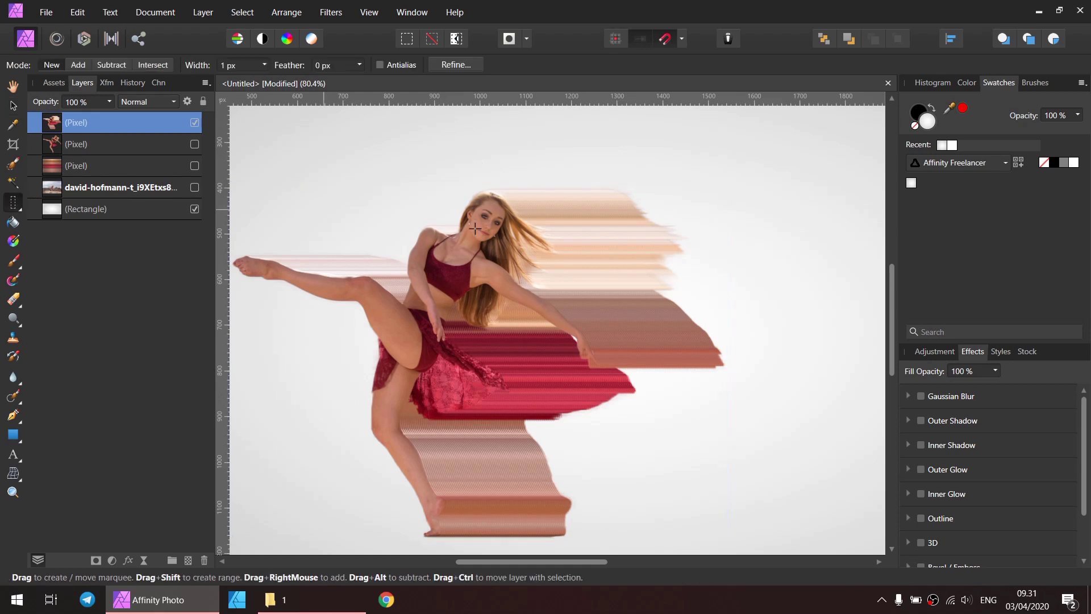
left_click_drag(498, 366, 521, 362)
scroll(553, 376, "up", 3)
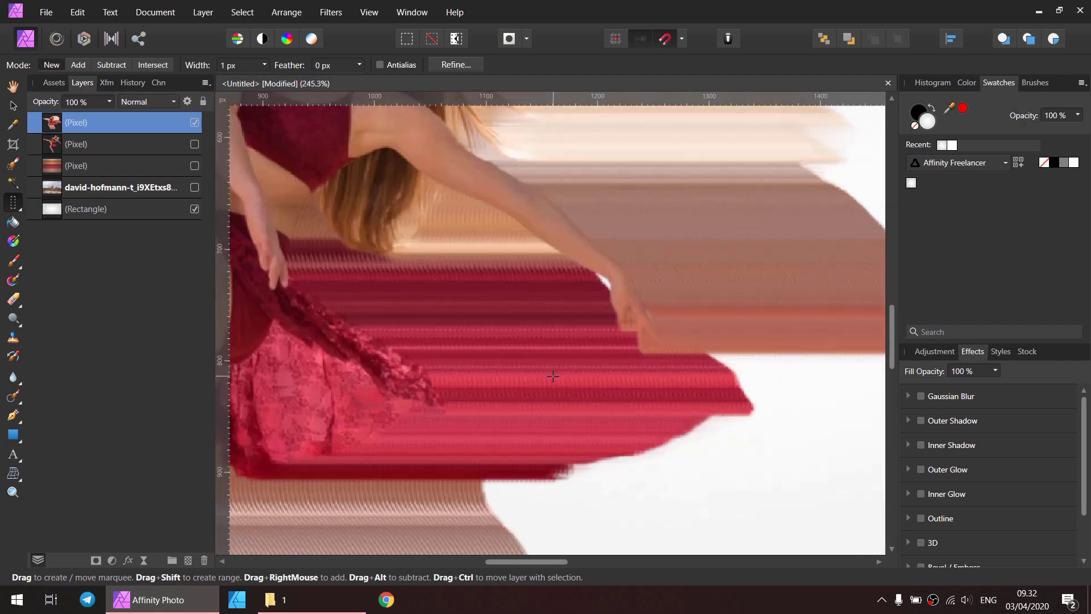
scroll(553, 376, "down", 2)
scroll(478, 394, "down", 1)
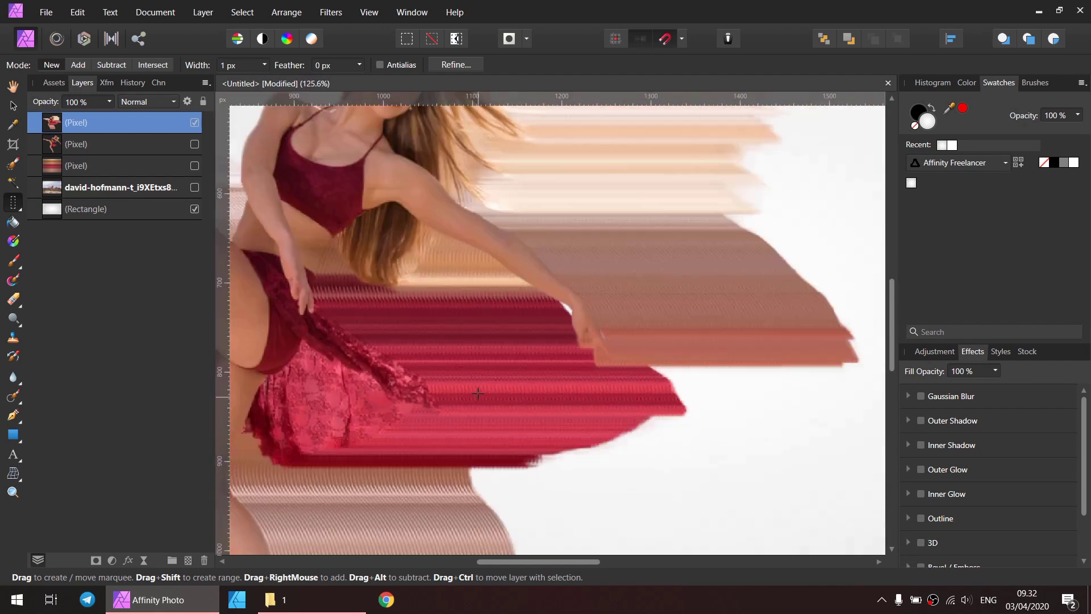
scroll(478, 393, "down", 2)
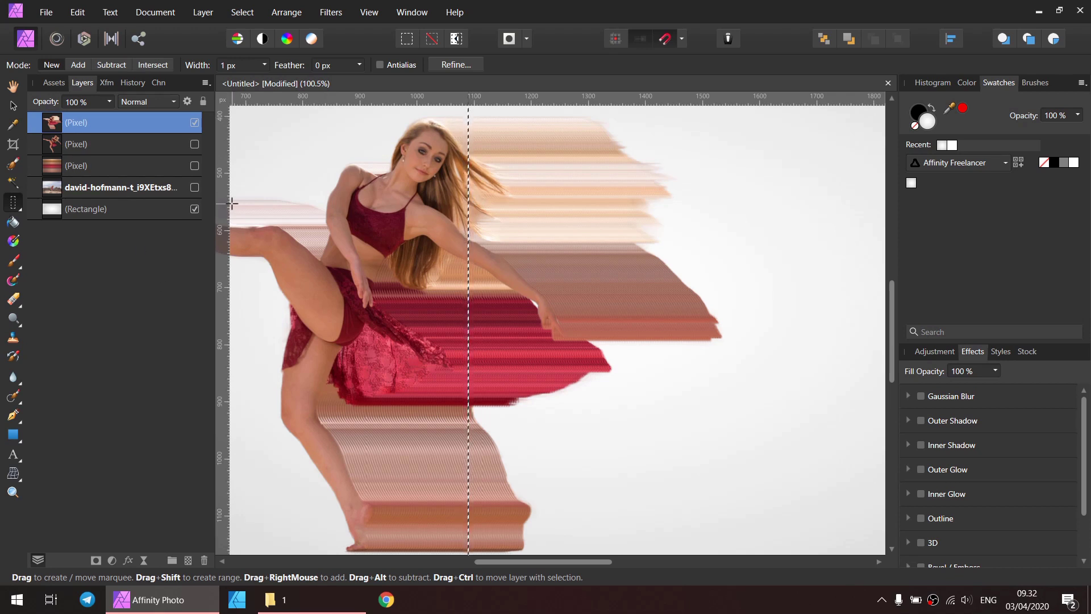
Step: Duplicate the selected one-pixel column onto its own layer, clear the selection, and hide the rasterized dancer trail layer
key("ctrl+j")
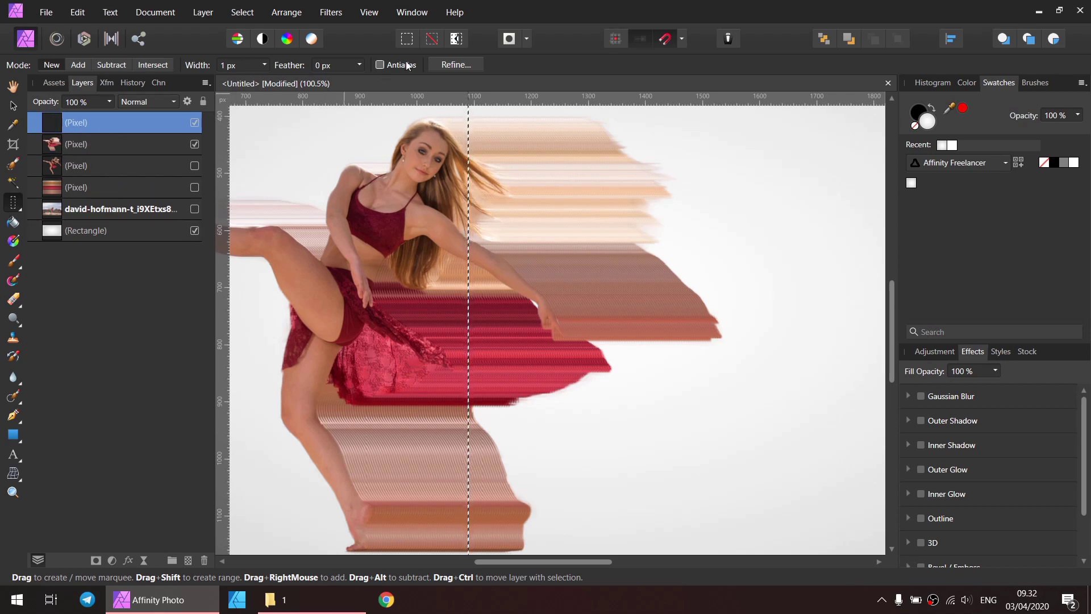
left_click(432, 38)
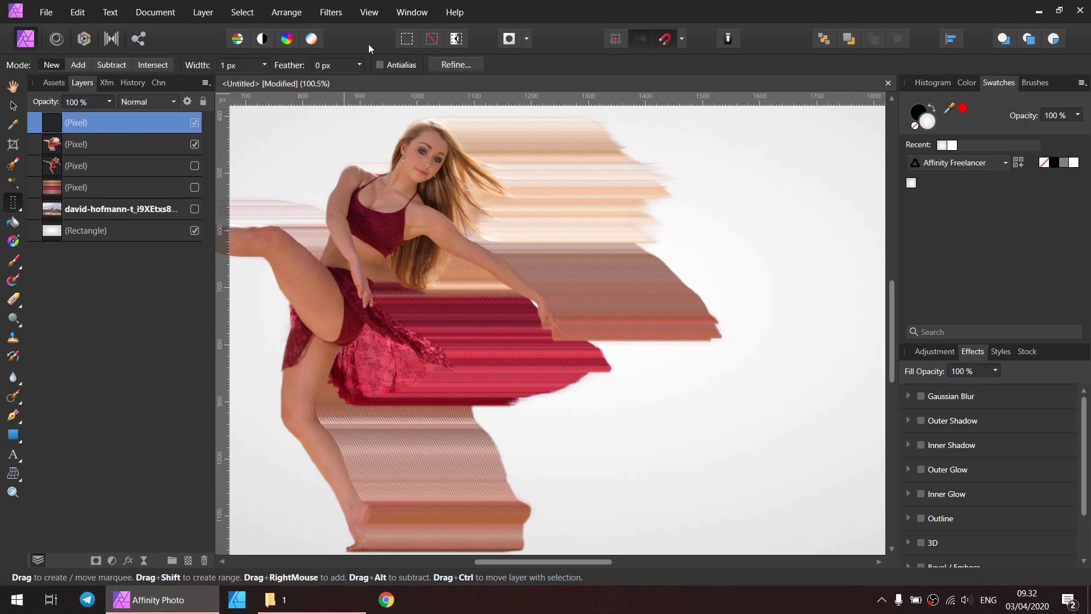
left_click(194, 144)
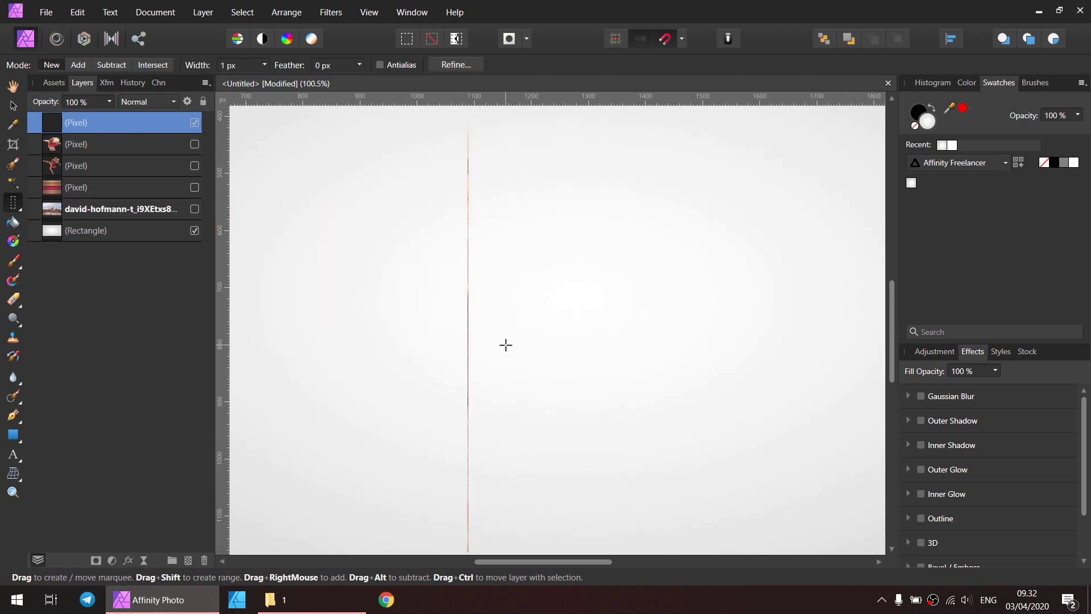
Step: Stretch the one-pixel column layer horizontally to the right into a striped band about 760 px wide
key("v")
scroll(503, 351, "up", 10)
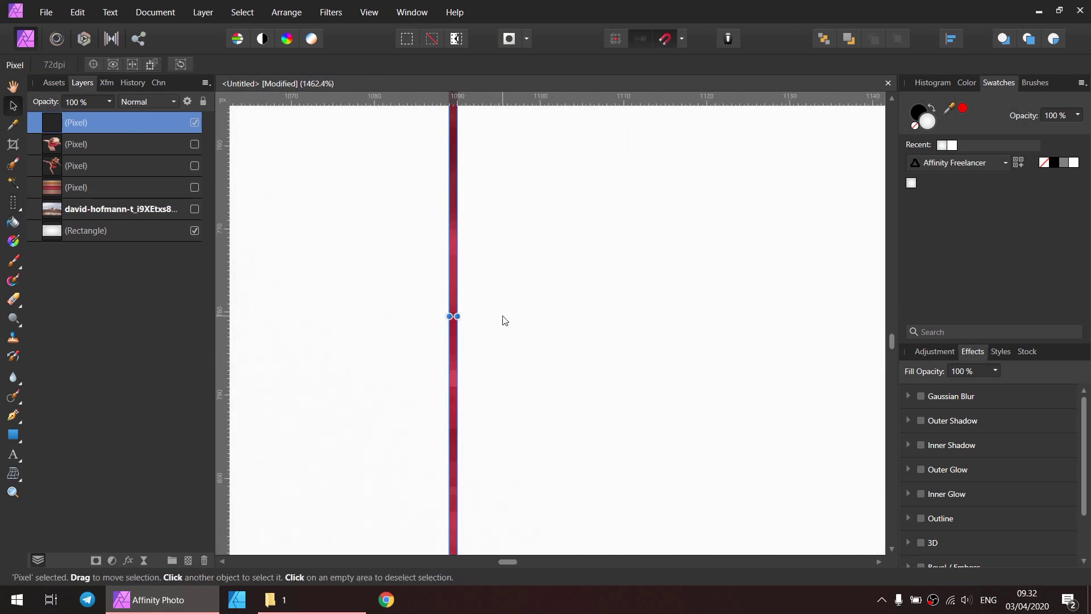
left_click(480, 301)
scroll(462, 348, "down", 10)
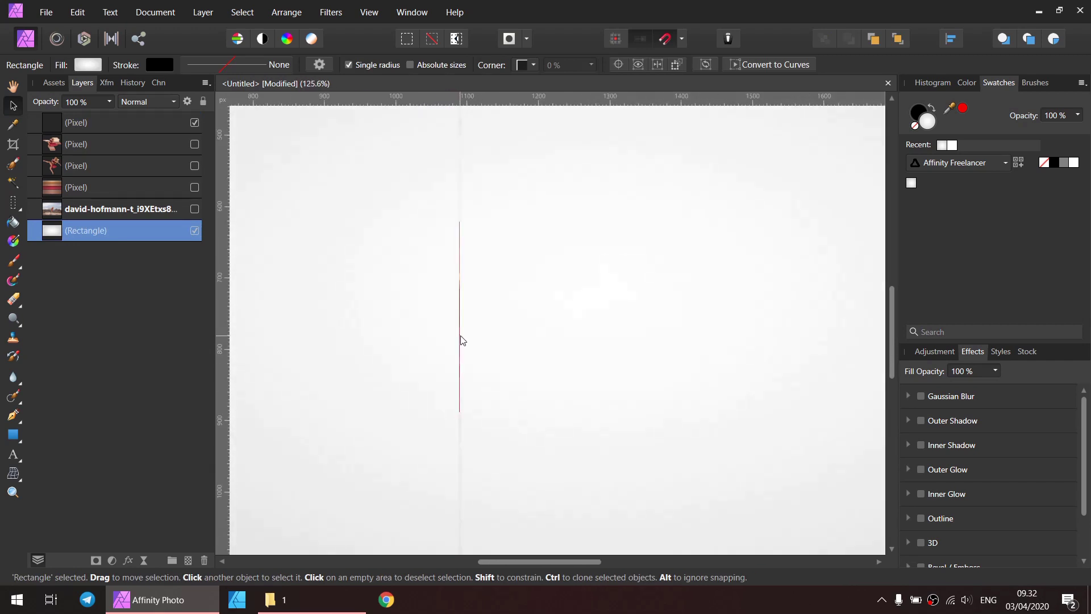
scroll(464, 339, "down", 2)
left_click_drag(464, 336, 498, 300)
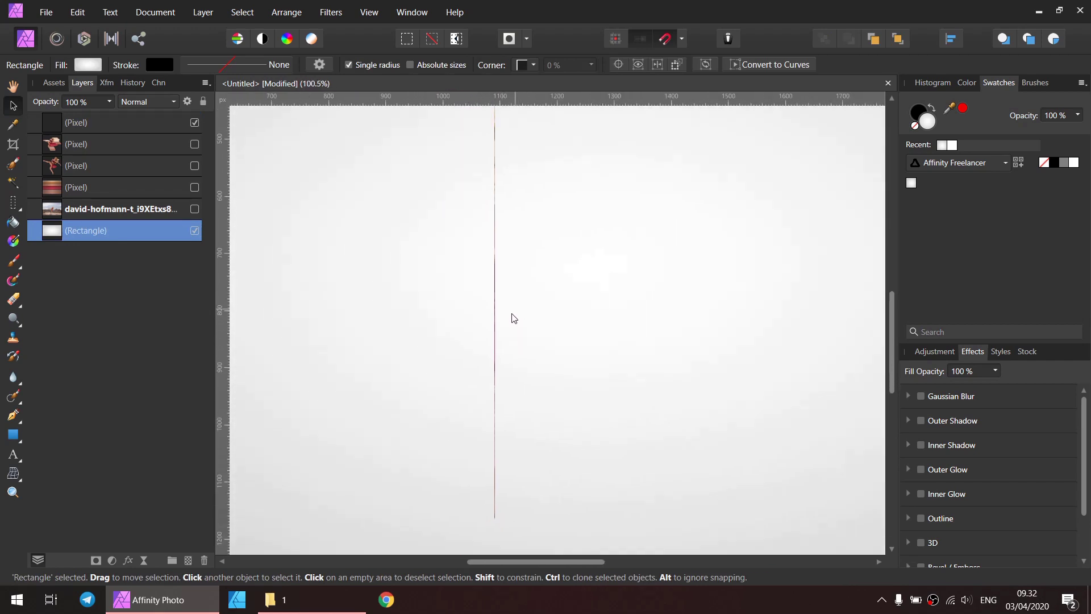
left_click(113, 118)
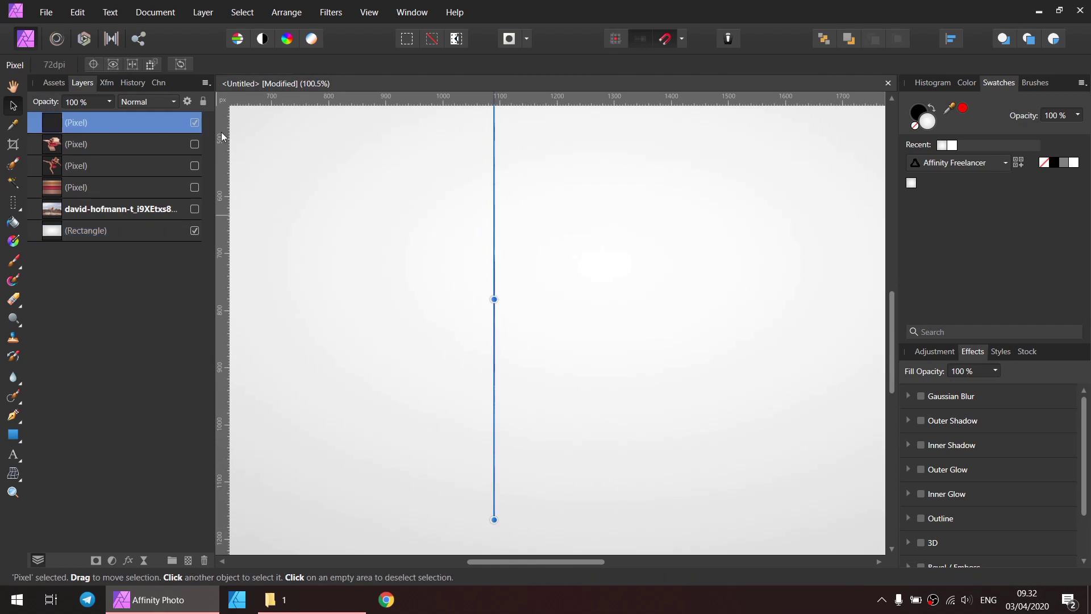
left_click_drag(511, 299, 944, 333)
left_click_drag(725, 307, 686, 369)
scroll(686, 368, "down", 2)
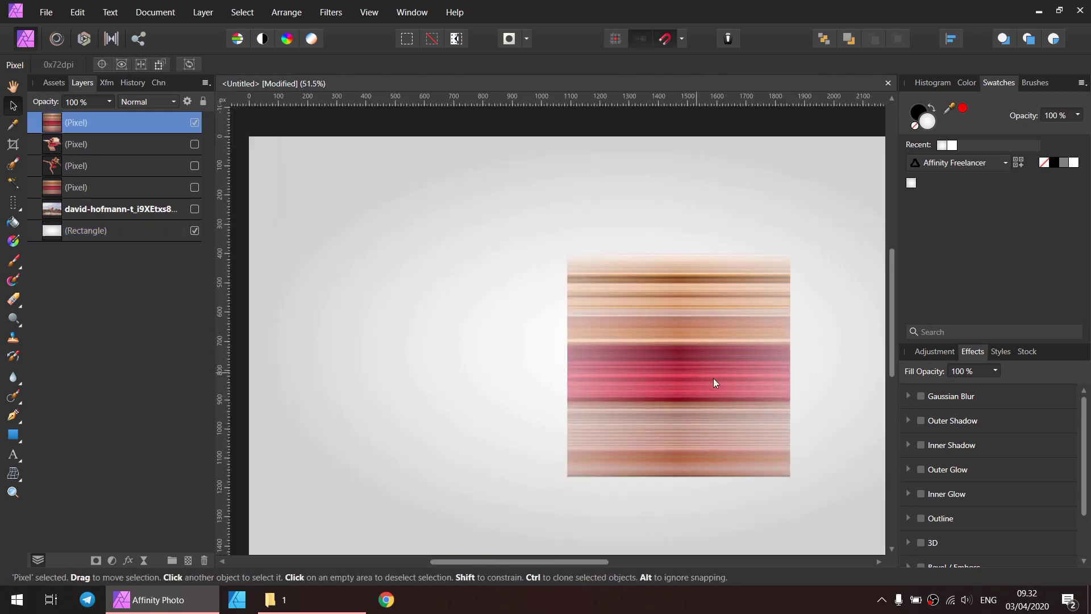
Step: Widen the striped band leftward to about 1600 px, then extend its right edge close to the canvas's right side
left_click_drag(569, 367, 322, 350)
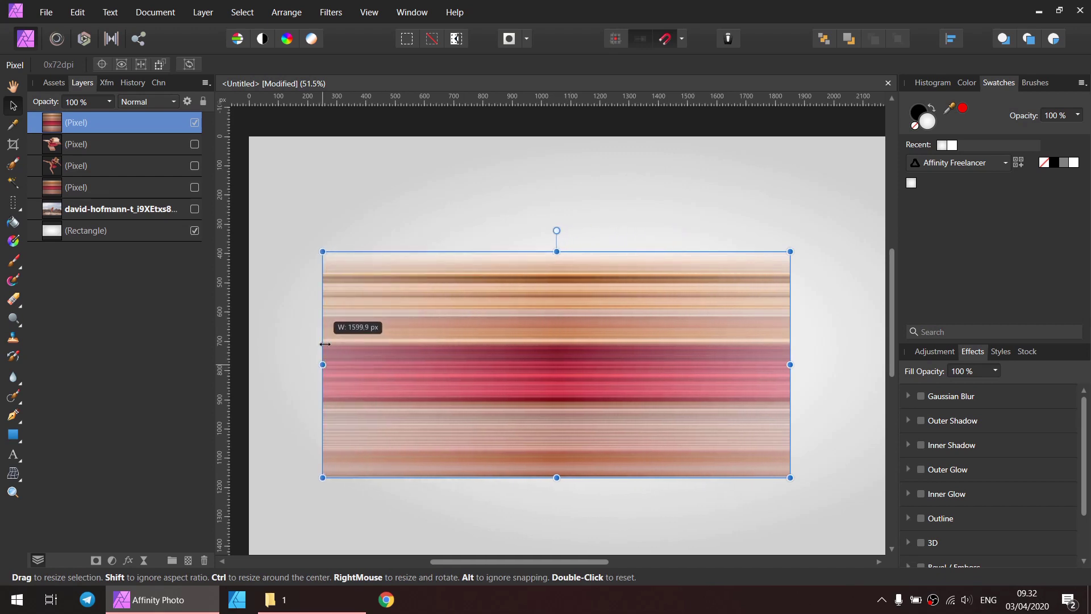
left_click_drag(790, 365, 850, 362)
scroll(801, 374, "down", 2)
scroll(702, 361, "up", 1)
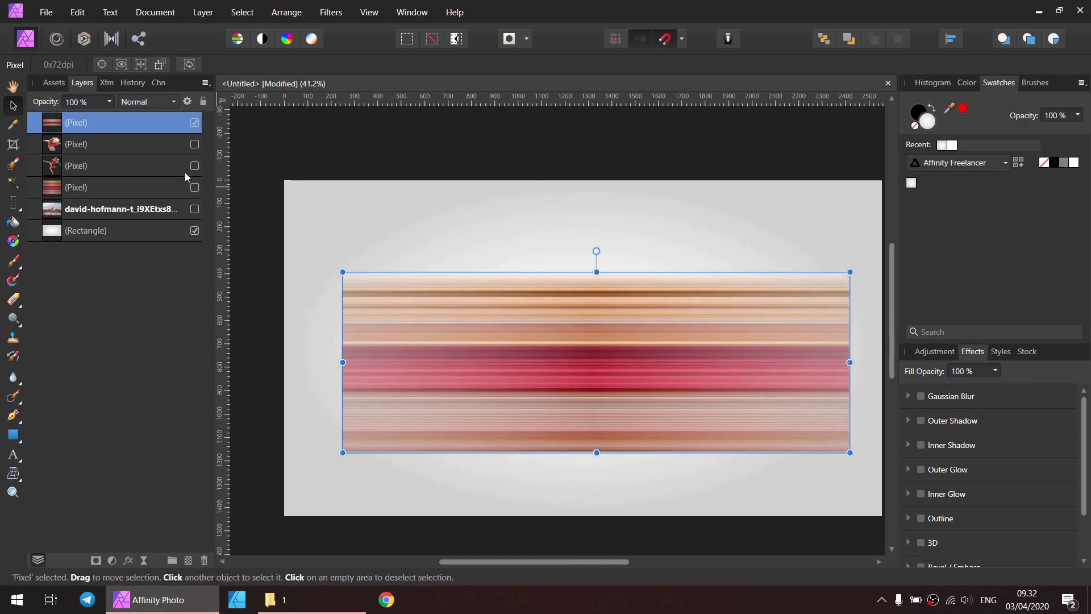
Step: Bring the single dancer layer to the top of the stack, show it, and move her to the canvas's left edge
left_click(76, 166)
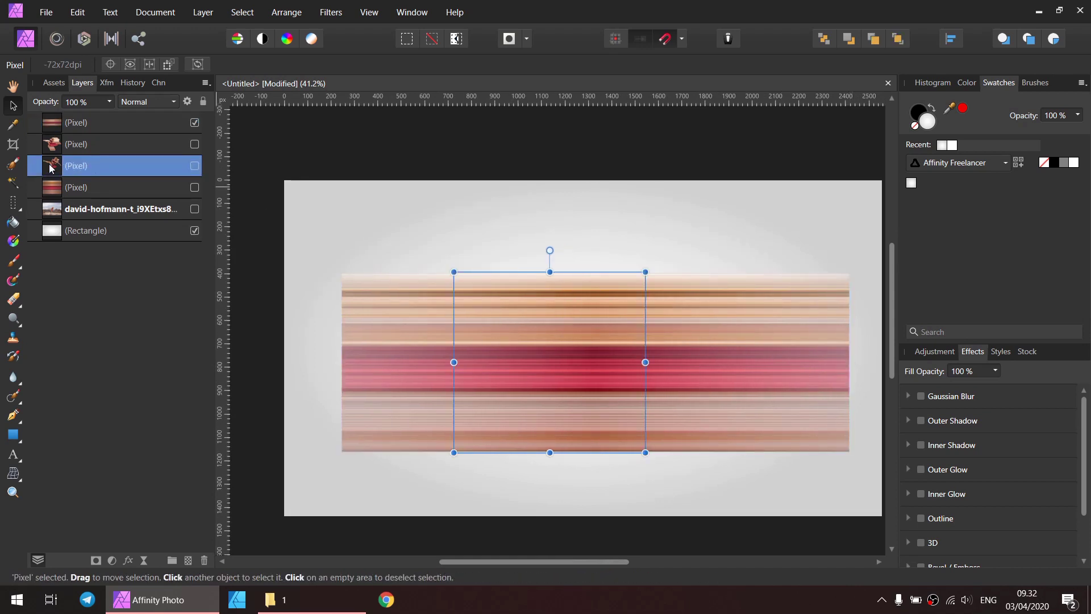
left_click_drag(51, 168, 183, 129)
left_click(197, 122)
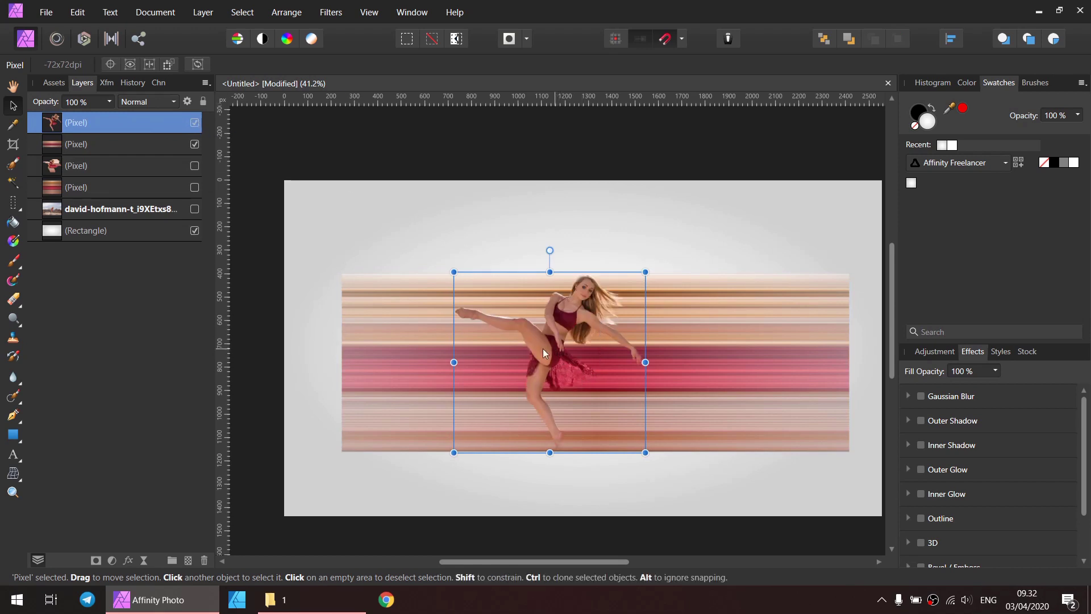
mouse_move(544, 352)
left_mouse_down()
mouse_move(344, 328)
mouse_move(387, 331)
left_mouse_up()
Step: Pull the striped band's left edge in to the dancer's skirt, making the band about 2096 px wide
left_click(540, 364)
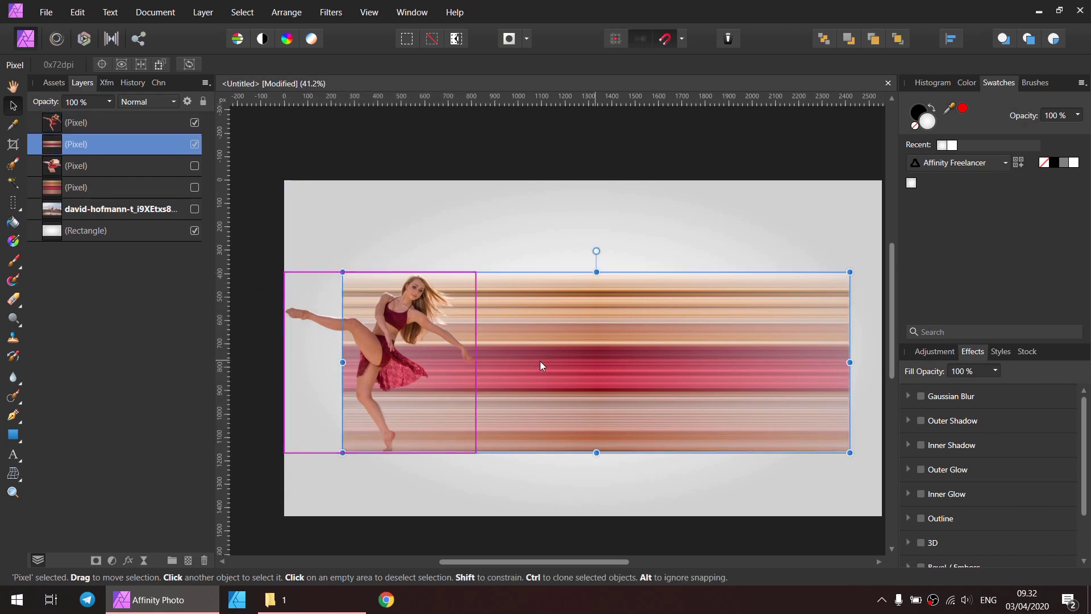
left_click_drag(342, 362, 362, 375)
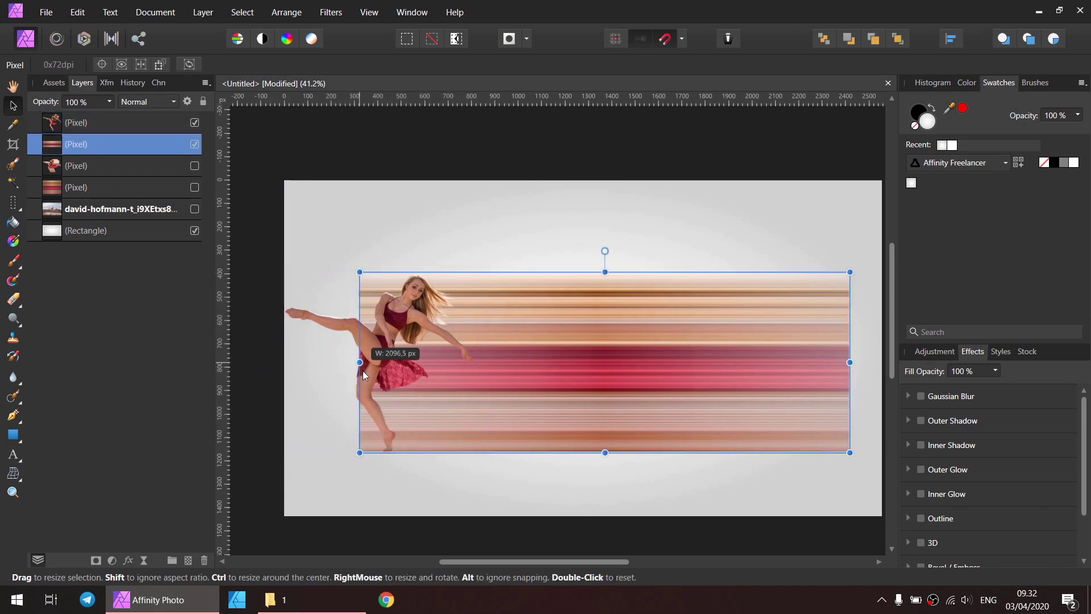
left_click(421, 240)
Step: Examine how the dancer's hair, arm, skirt and leg line up with the striped band behind her
scroll(403, 393, "up", 5)
left_click_drag(398, 412, 500, 449)
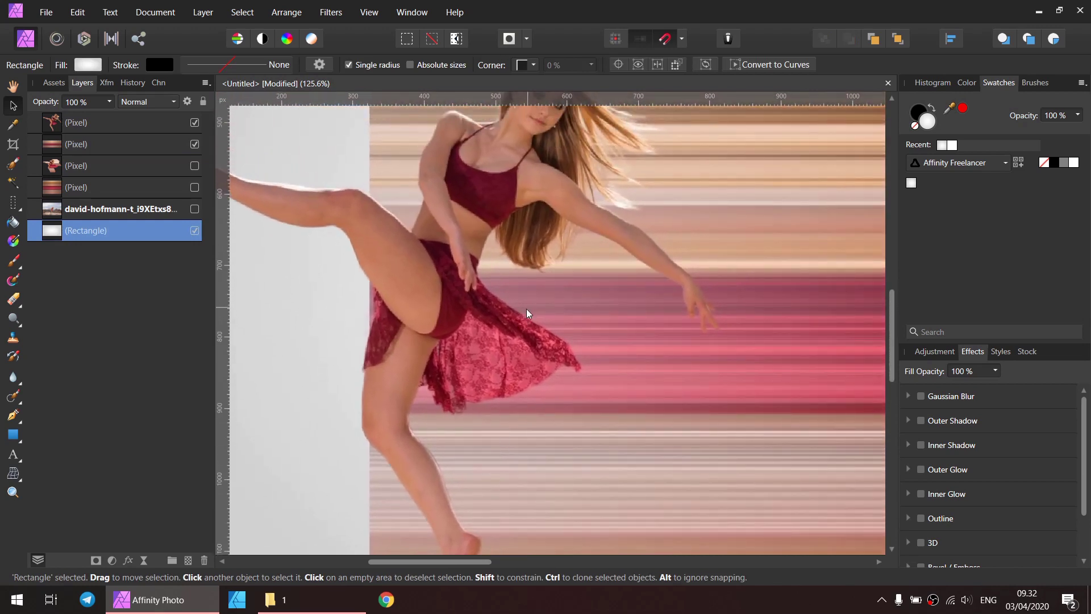
left_click_drag(526, 310, 514, 321)
left_click_drag(564, 259, 537, 352)
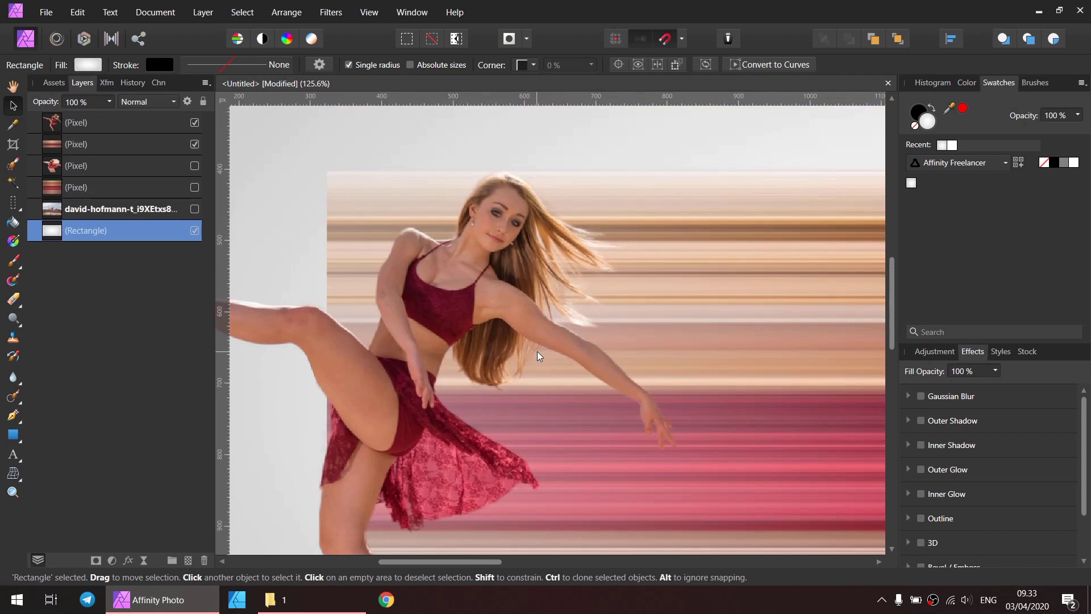
scroll(538, 348, "down", 3)
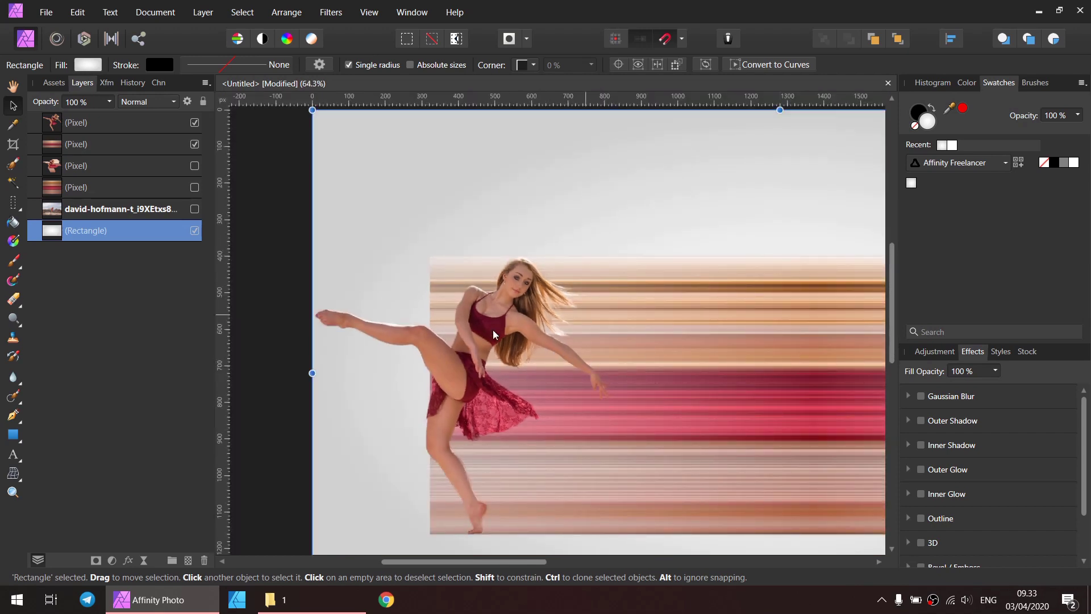
left_click_drag(564, 391, 528, 363)
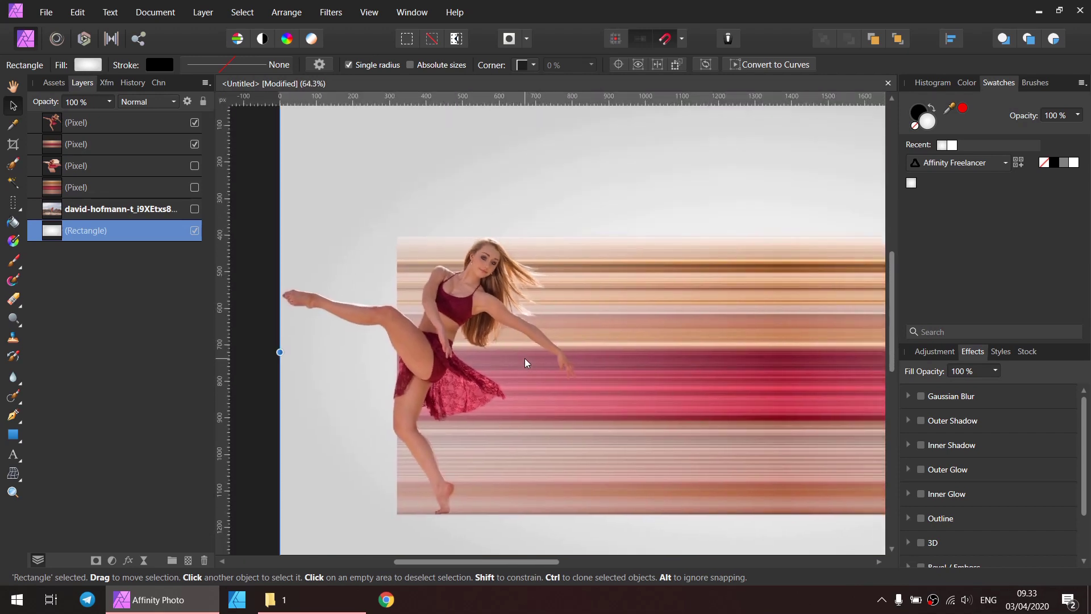
scroll(512, 336, "up", 2)
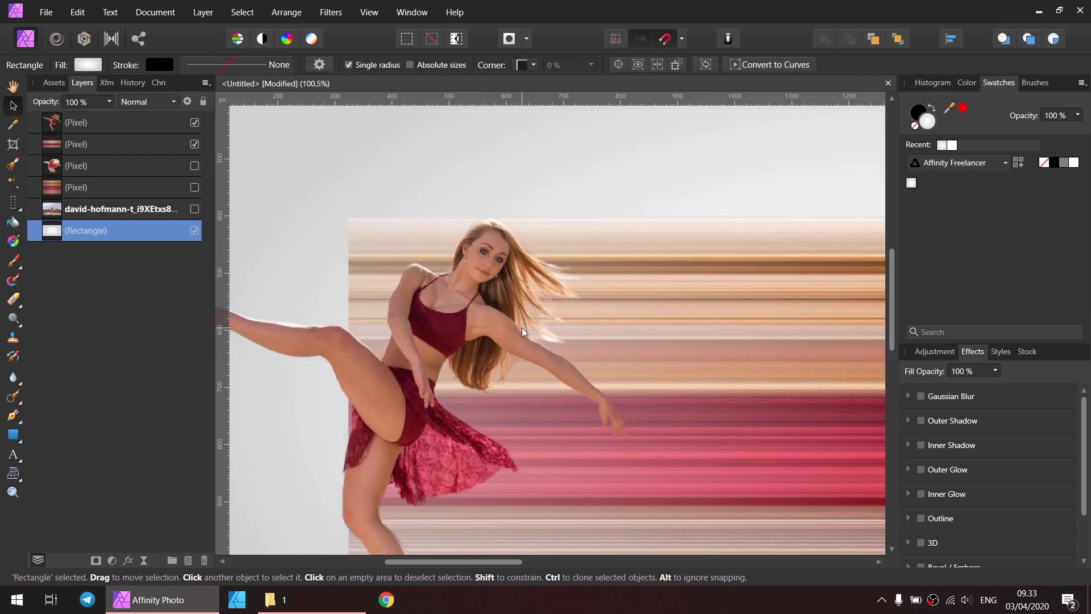
scroll(526, 335, "down", 3)
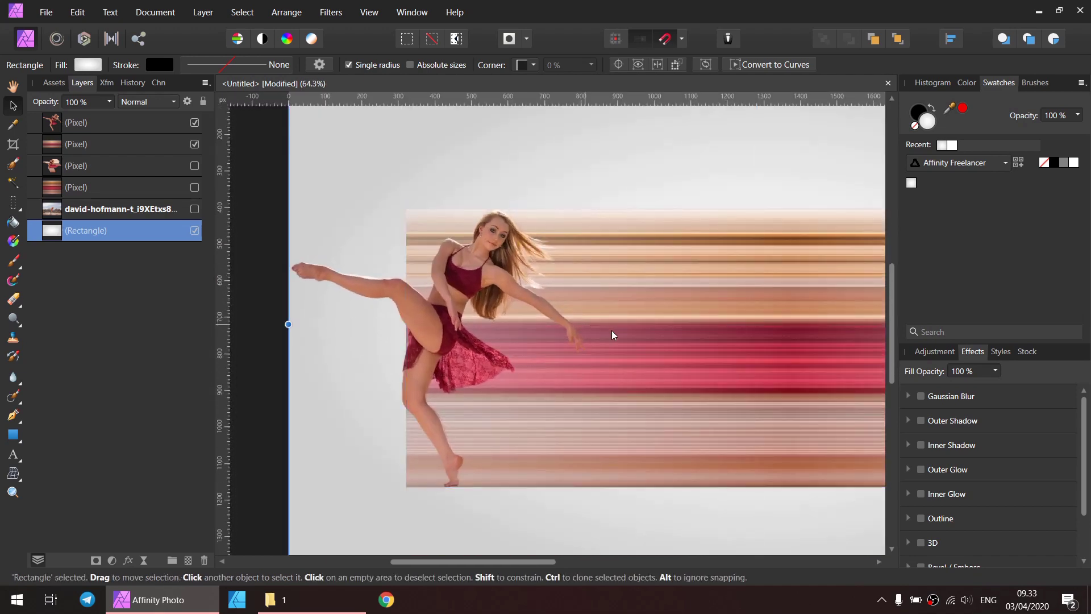
left_click_drag(611, 330, 466, 329)
scroll(466, 329, "down", 1)
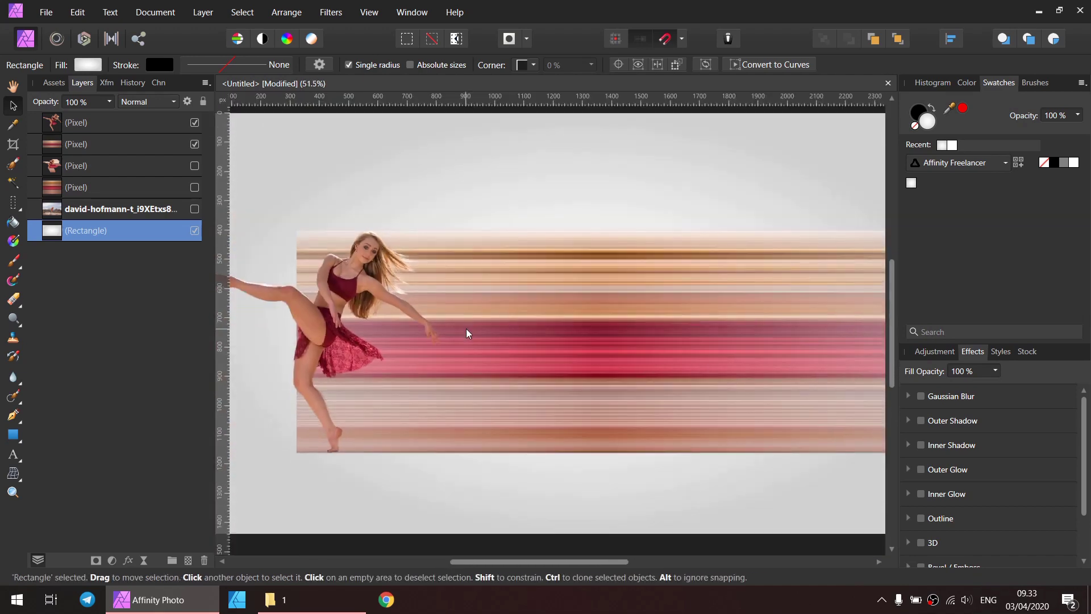
Step: Extend the striped band's right edge slightly past the right side of the canvas
left_click(600, 262)
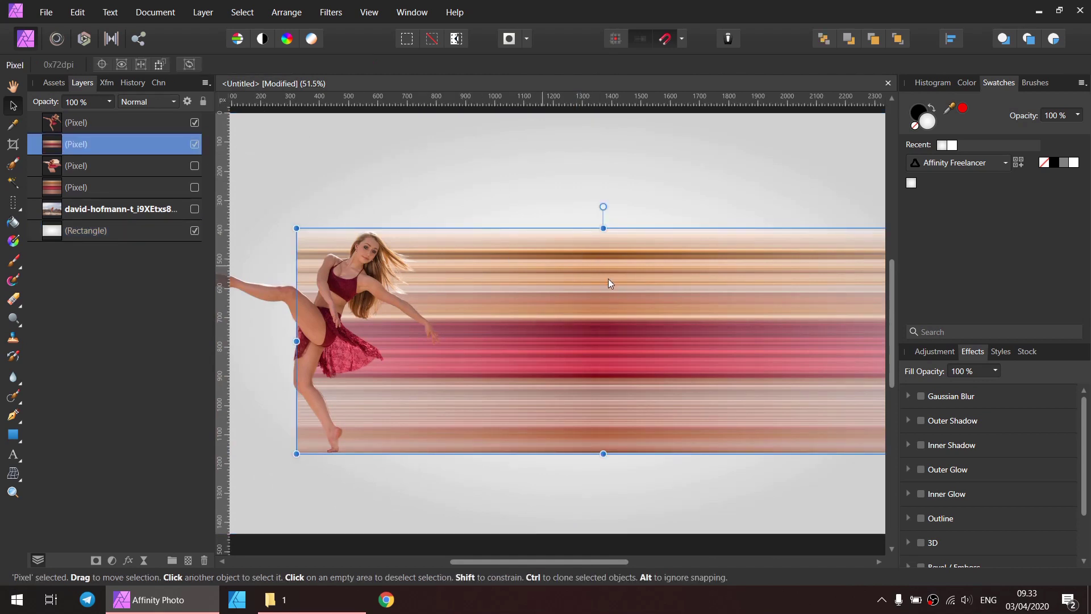
scroll(653, 303, "down", 2)
scroll(654, 300, "right", 3)
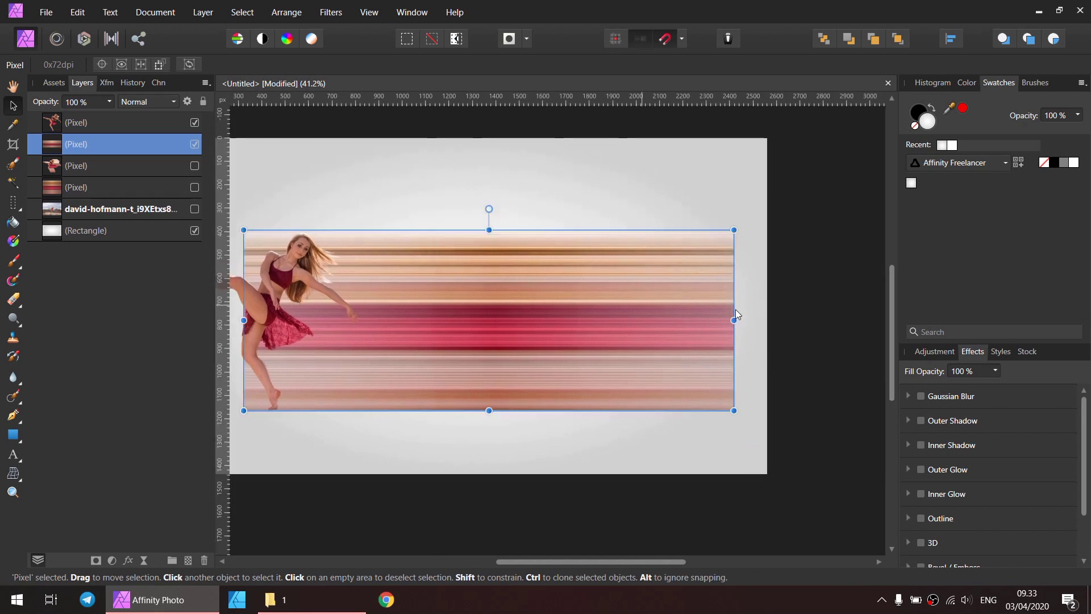
left_click_drag(734, 319, 778, 320)
Step: Move the dancer slightly right, away from the canvas edge, and trim the band's left edge to meet her skirt again
scroll(597, 406, "left", 3)
scroll(657, 408, "down", 1)
left_click(413, 260)
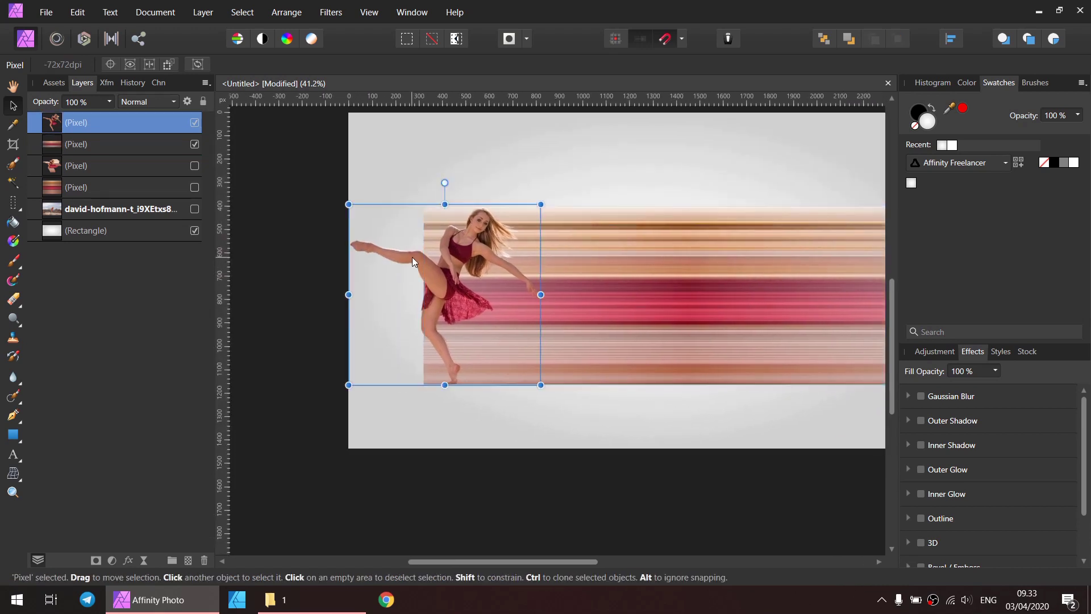
left_click_drag(412, 258, 452, 293)
left_click(442, 223)
scroll(513, 211, "up", 5)
scroll(515, 227, "down", 1)
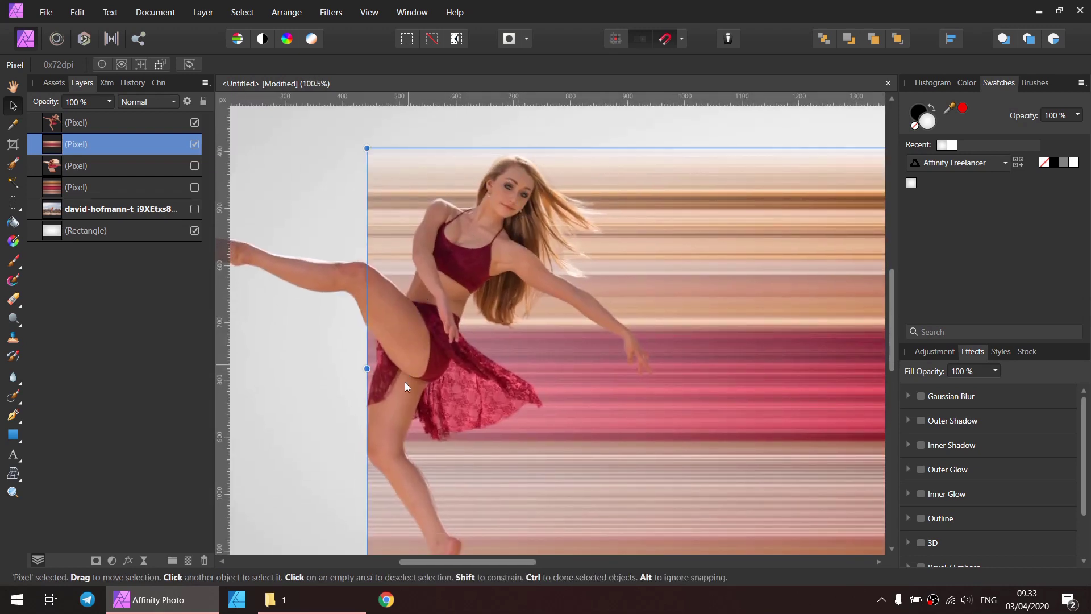
scroll(440, 514, "down", 4)
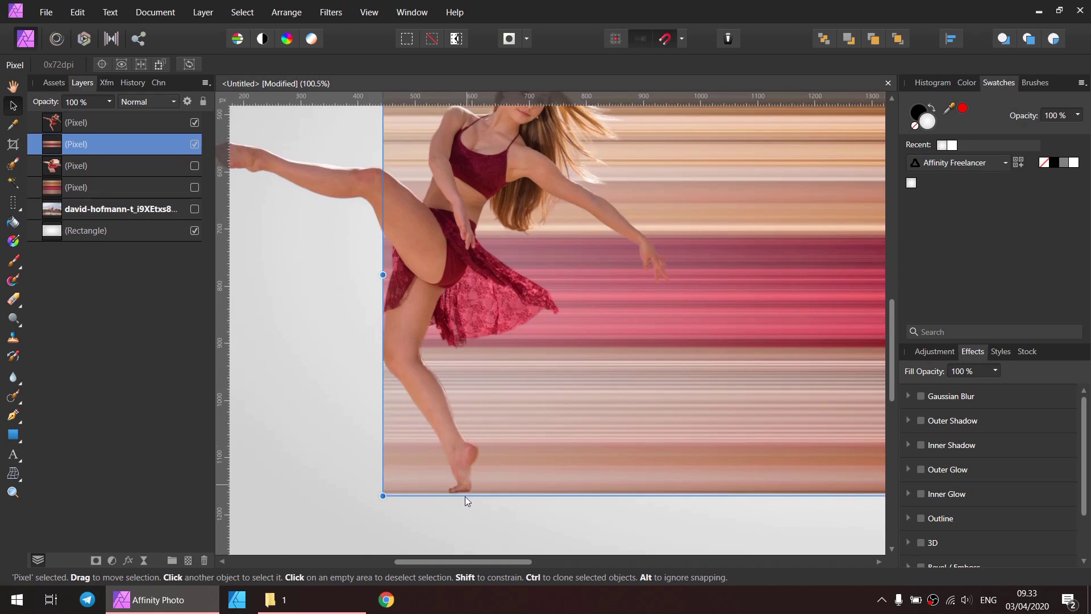
scroll(449, 266, "down", 3)
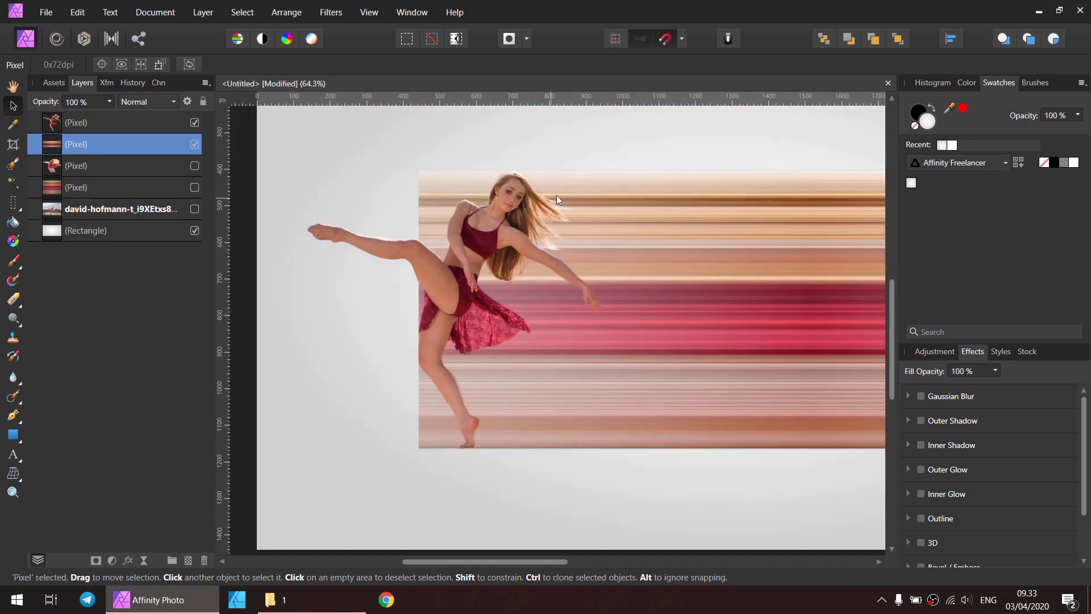
Step: Rasterize the stretched striped band layer
left_click(637, 117)
scroll(558, 271, "right", 2)
left_click(612, 244)
scroll(631, 256, "down", 3)
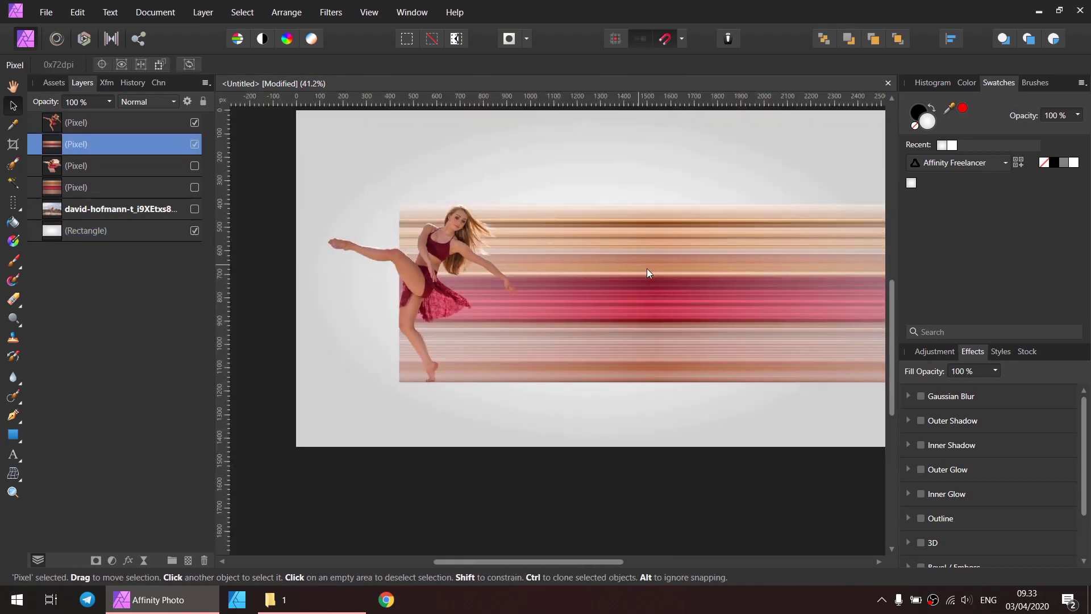
right_click(532, 292)
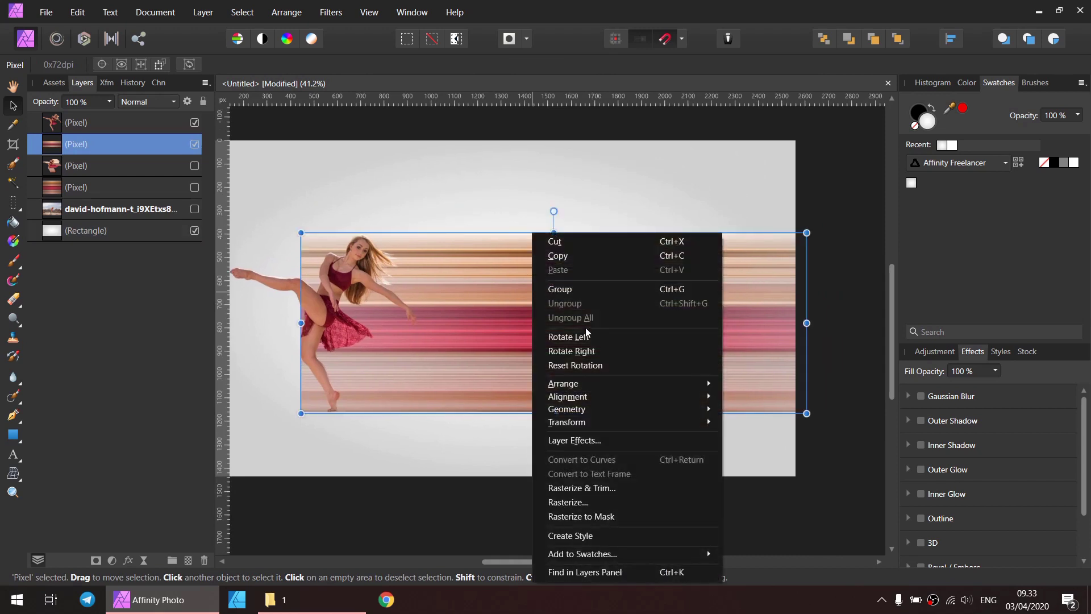
left_click(577, 504)
left_click(555, 475)
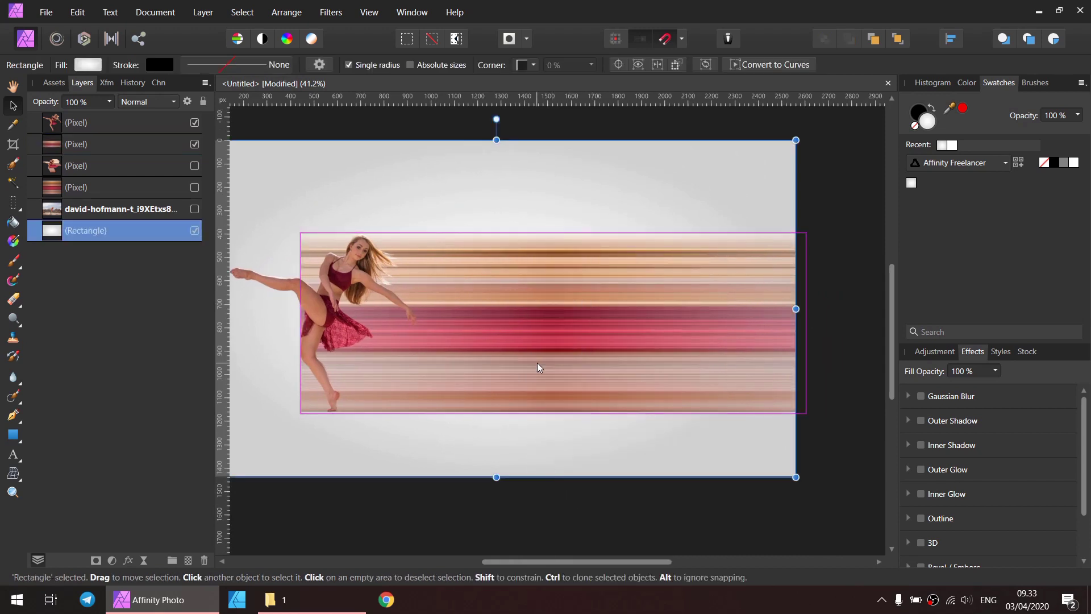
Step: Start a Mesh Warp on the rasterized striped band and add a vertical mesh line through it beside the dancer's face
left_click(537, 362)
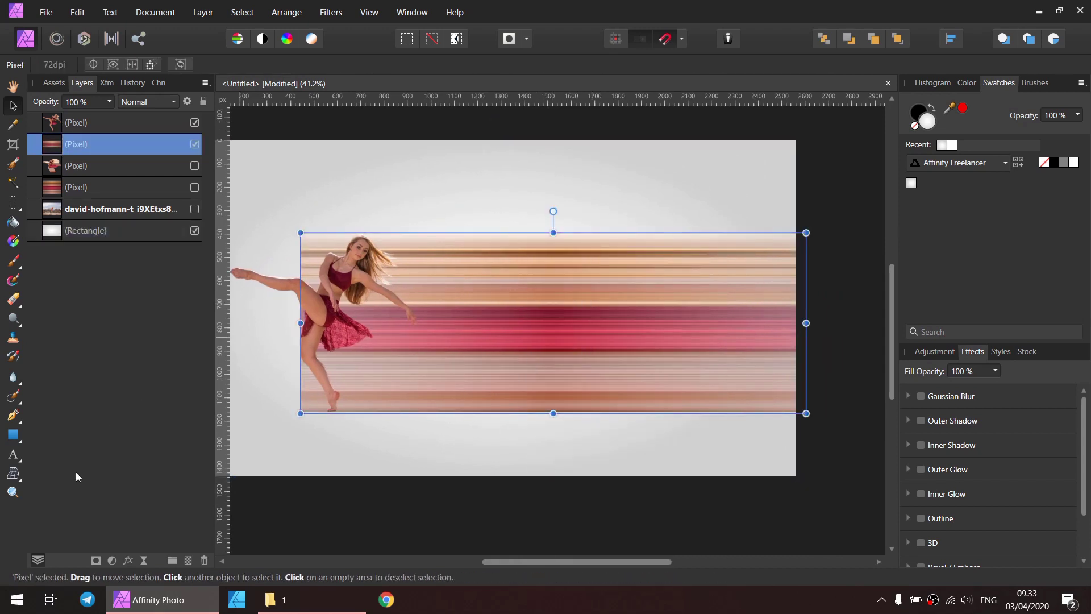
left_click(13, 473)
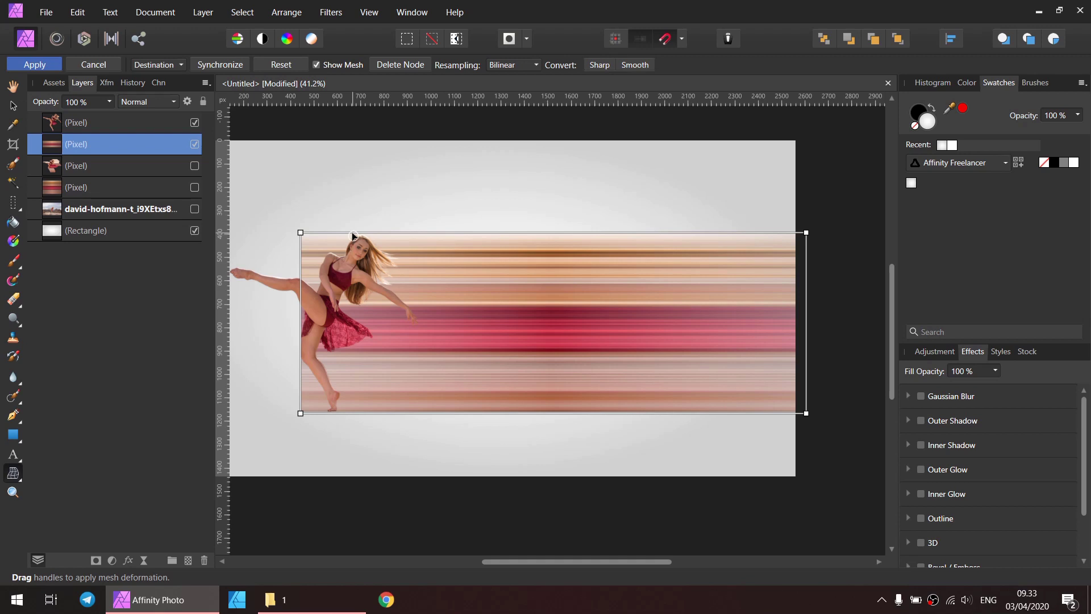
scroll(433, 296, "up", 5)
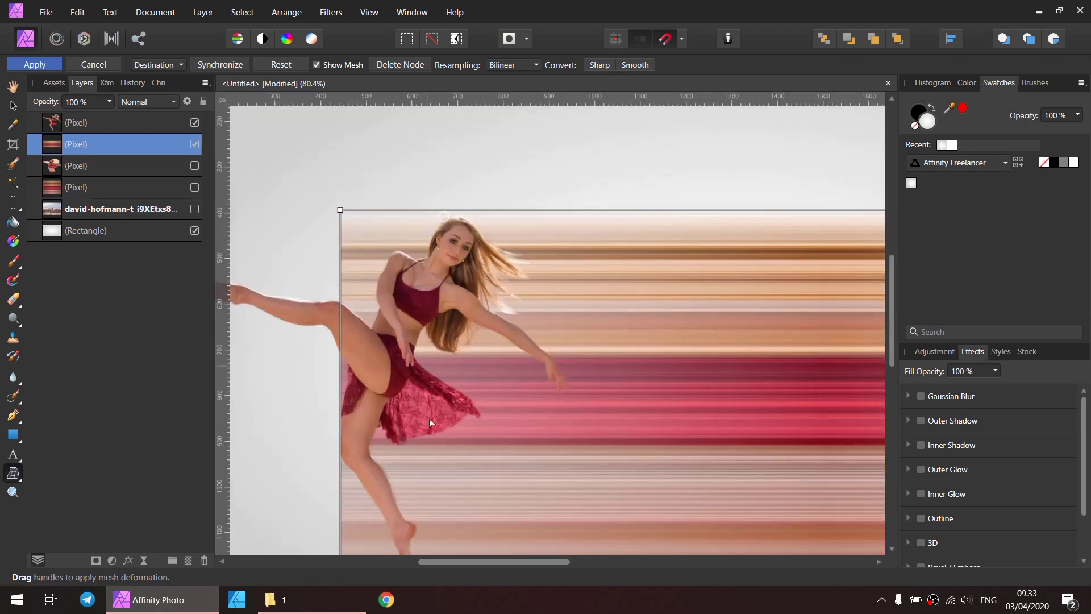
scroll(429, 418, "down", 1)
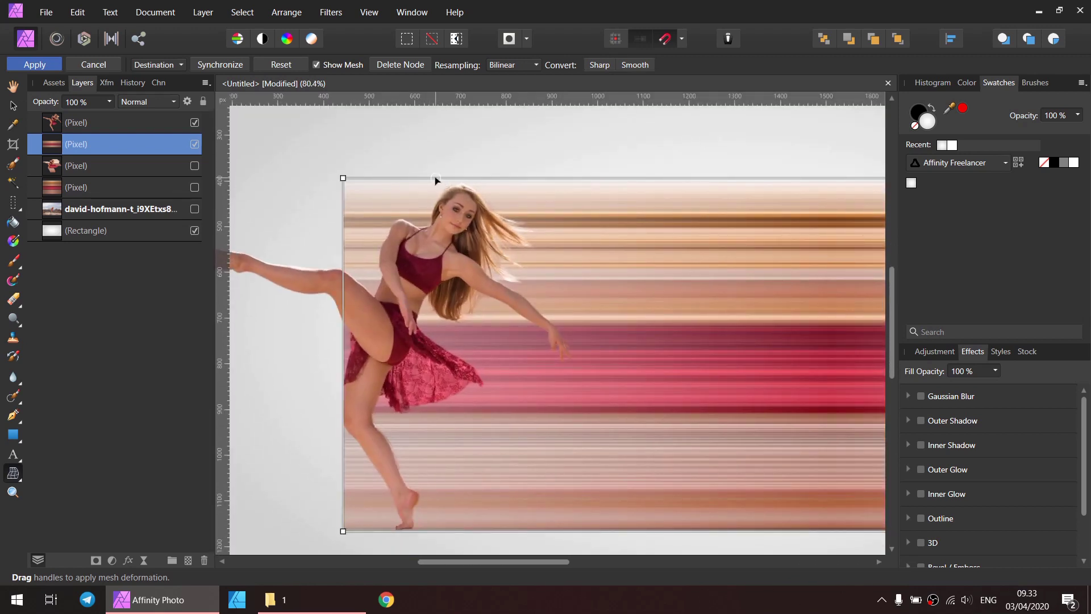
left_click(436, 179)
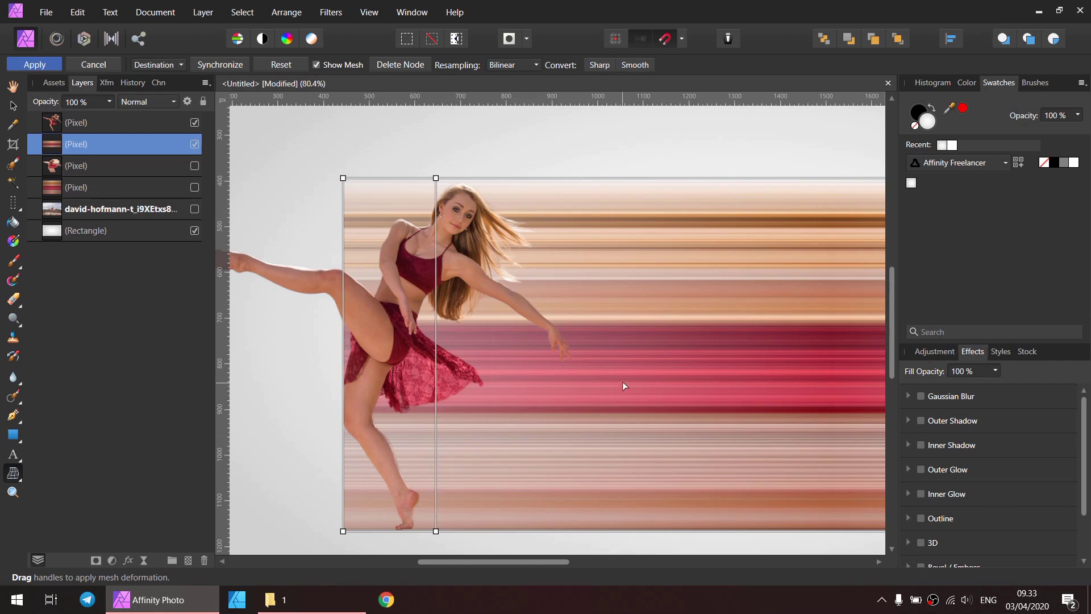
scroll(578, 327, "down", 3)
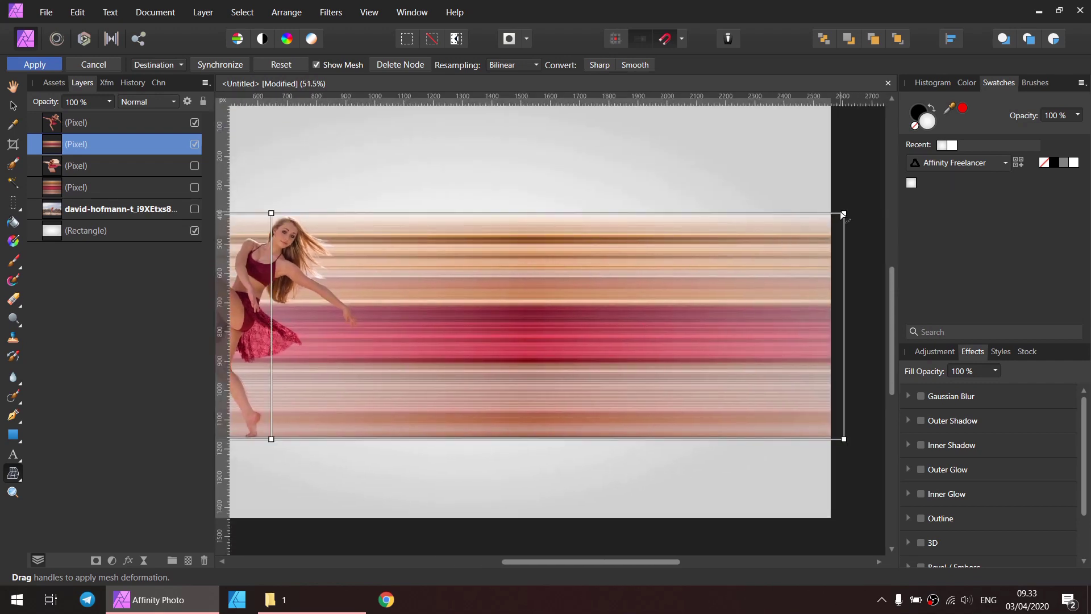
Step: Twist the striped band by swapping the heights of its two right corner nodes, placing both just past the canvas's right edge
mouse_move(844, 213)
left_mouse_down()
mouse_move(803, 266)
mouse_move(791, 370)
left_mouse_up()
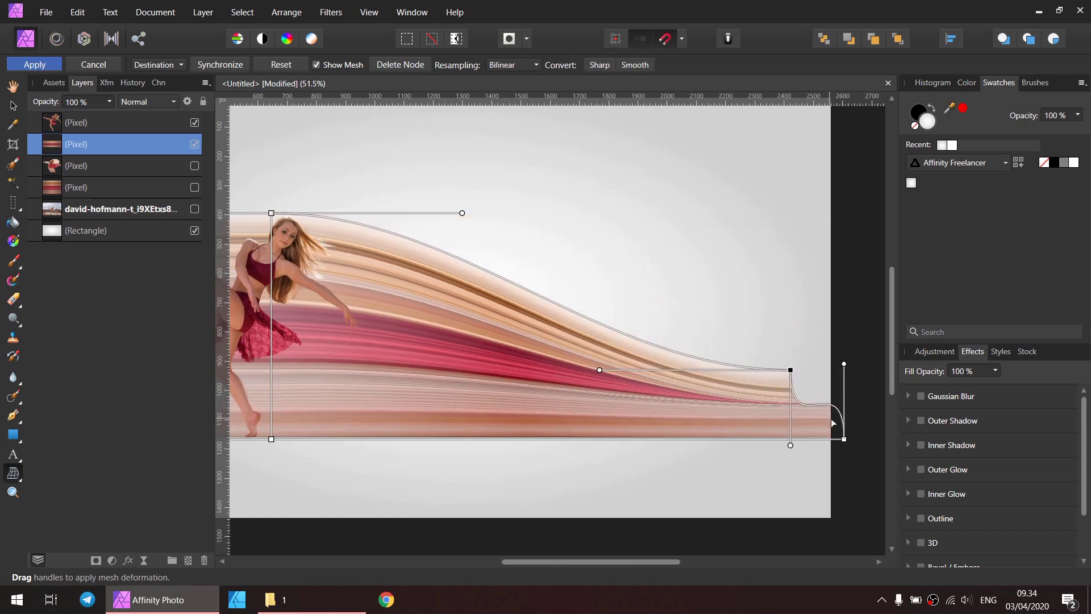
mouse_move(845, 440)
left_mouse_down()
mouse_move(785, 297)
mouse_move(820, 240)
left_mouse_up()
left_click_drag(791, 370, 837, 417)
left_click_drag(838, 493, 837, 359)
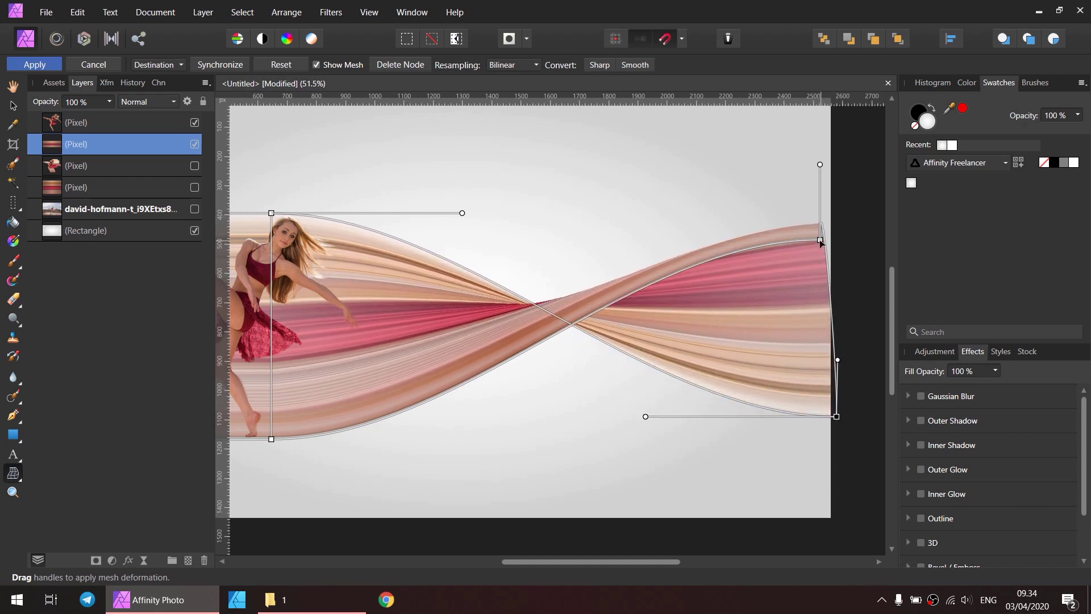
left_click_drag(821, 242, 848, 221)
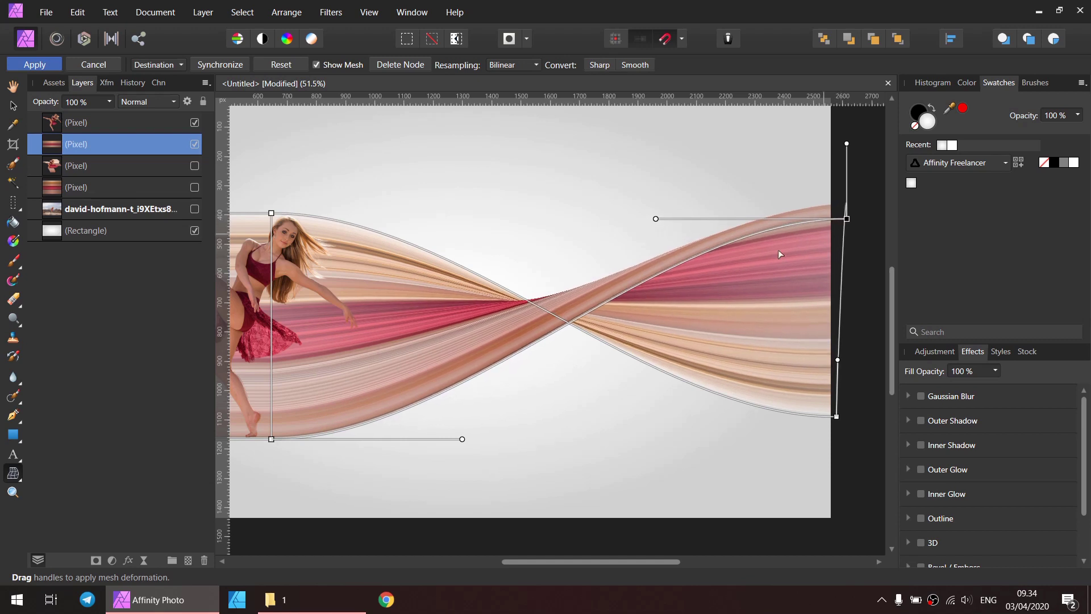
Step: Turn the vertical handle of the band's upper right corner node downward and shorten it to tighten the twist
scroll(580, 339, "up", 2)
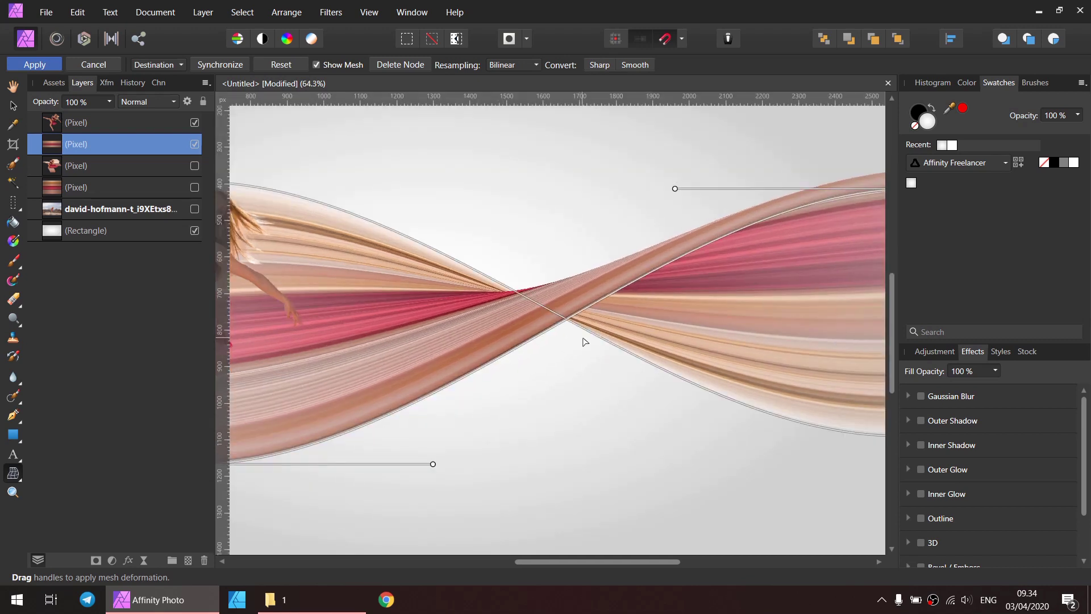
scroll(591, 364, "up", 2)
scroll(595, 378, "down", 2)
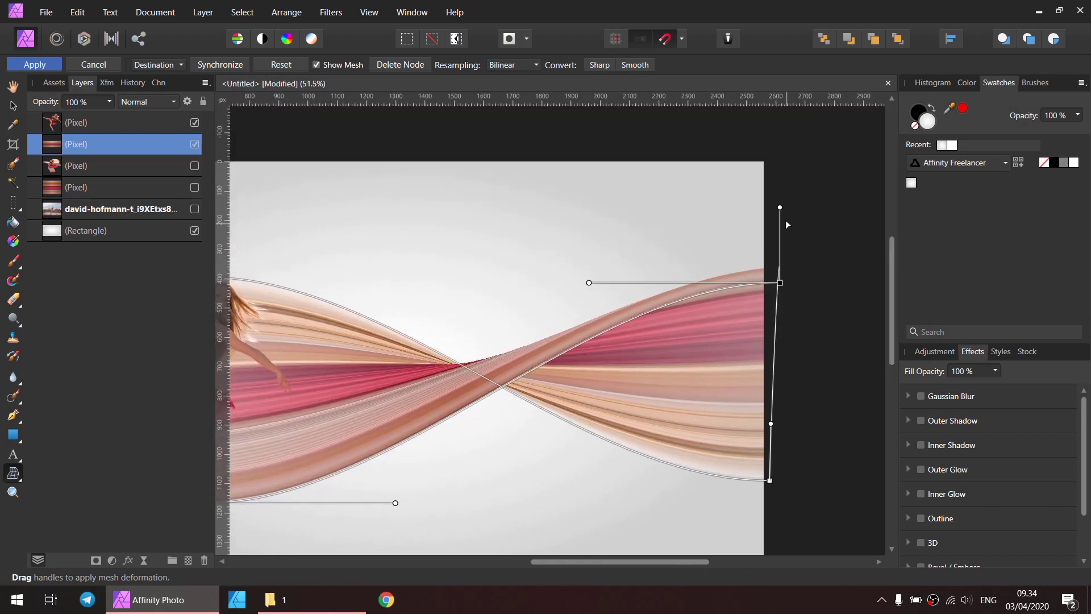
left_click_drag(780, 208, 782, 282)
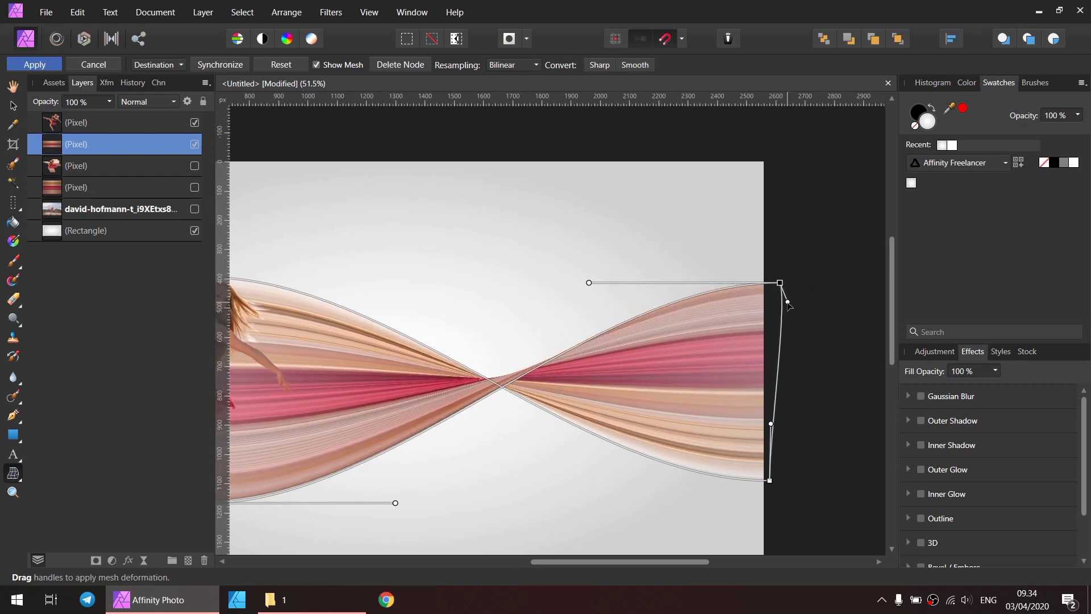
Step: Extend the outgoing curve handles of the mesh line's top and bottom nodes toward the twist, angling both upward
scroll(553, 374, "left", 5)
scroll(553, 374, "down", 1)
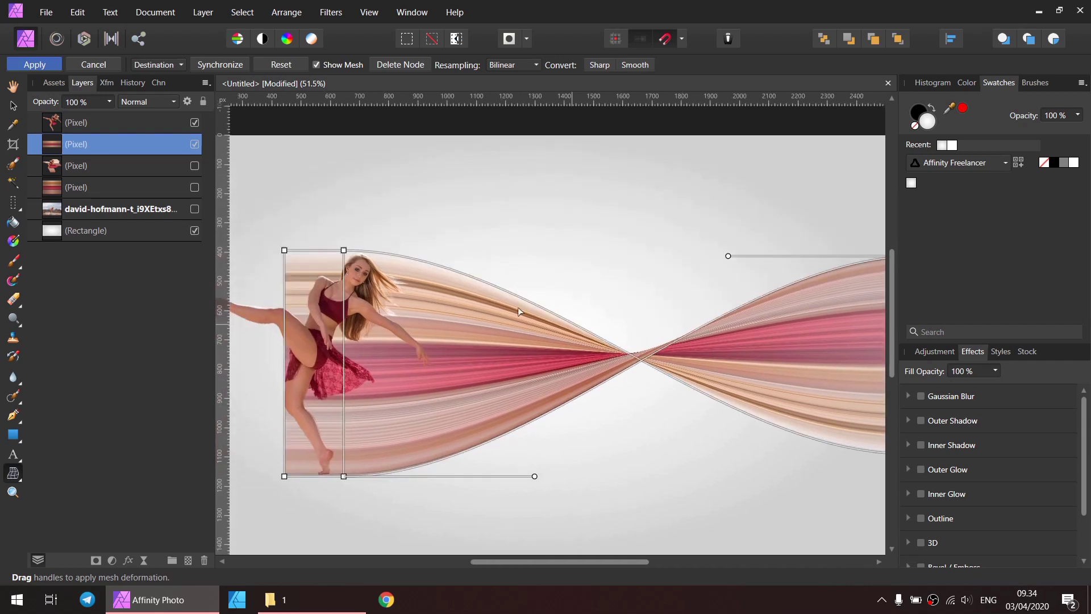
left_click(344, 251)
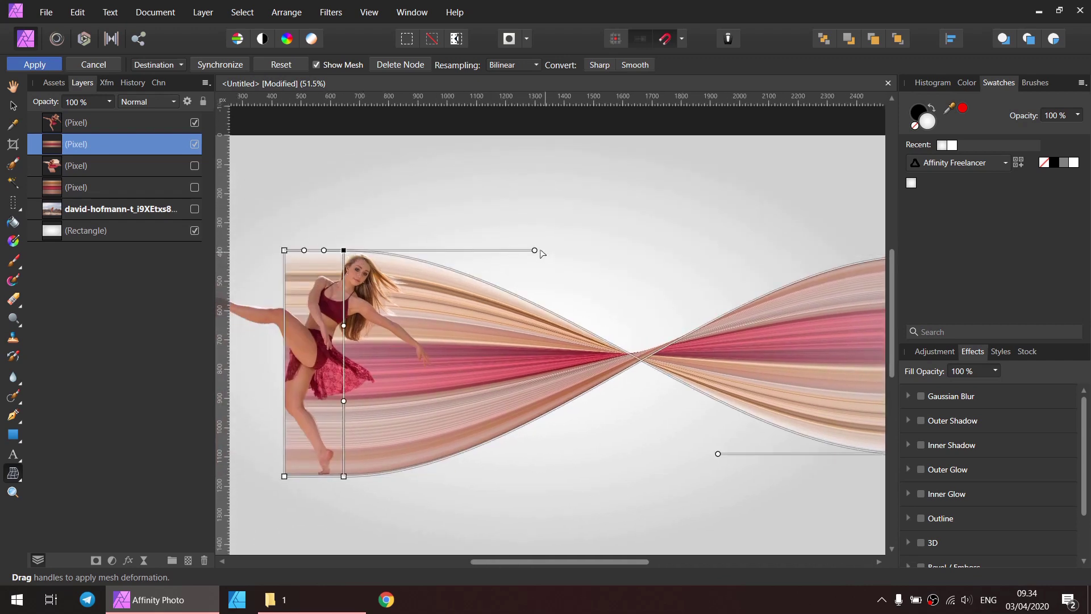
left_click_drag(537, 252, 628, 208)
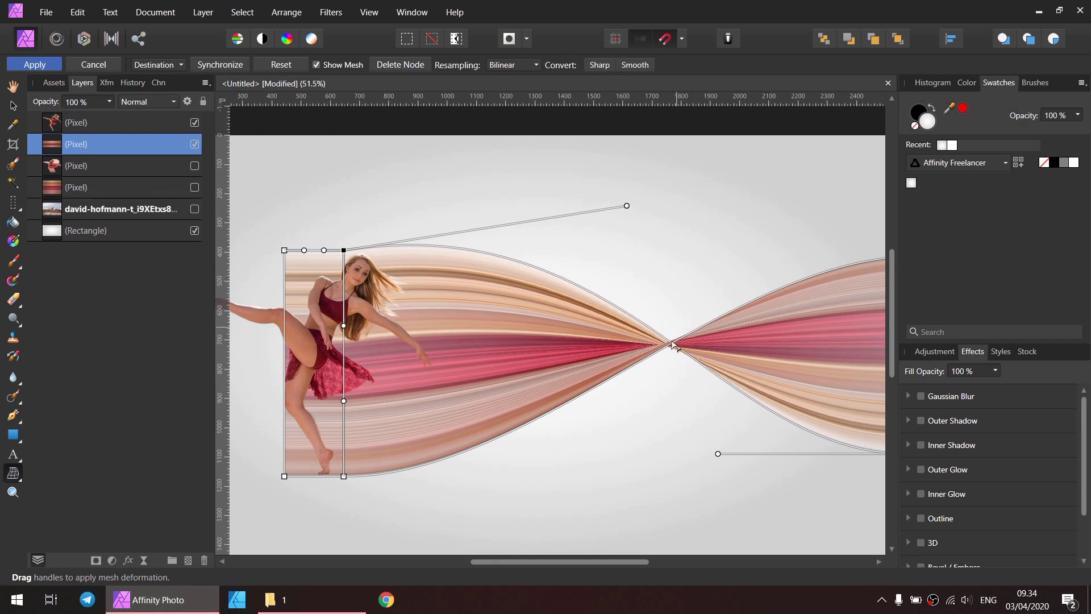
left_click(344, 480)
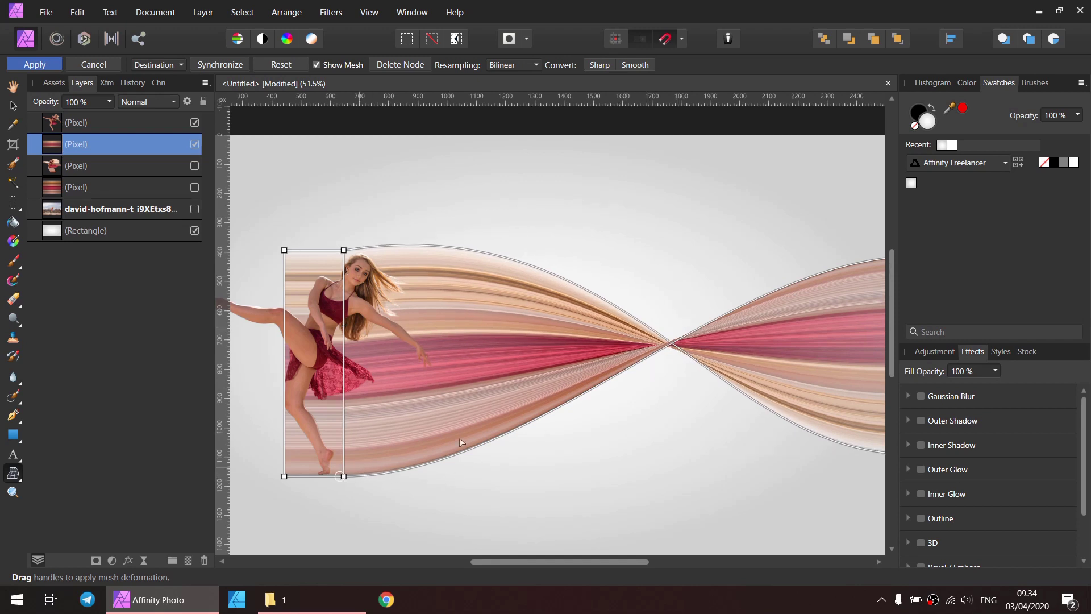
left_click(344, 477)
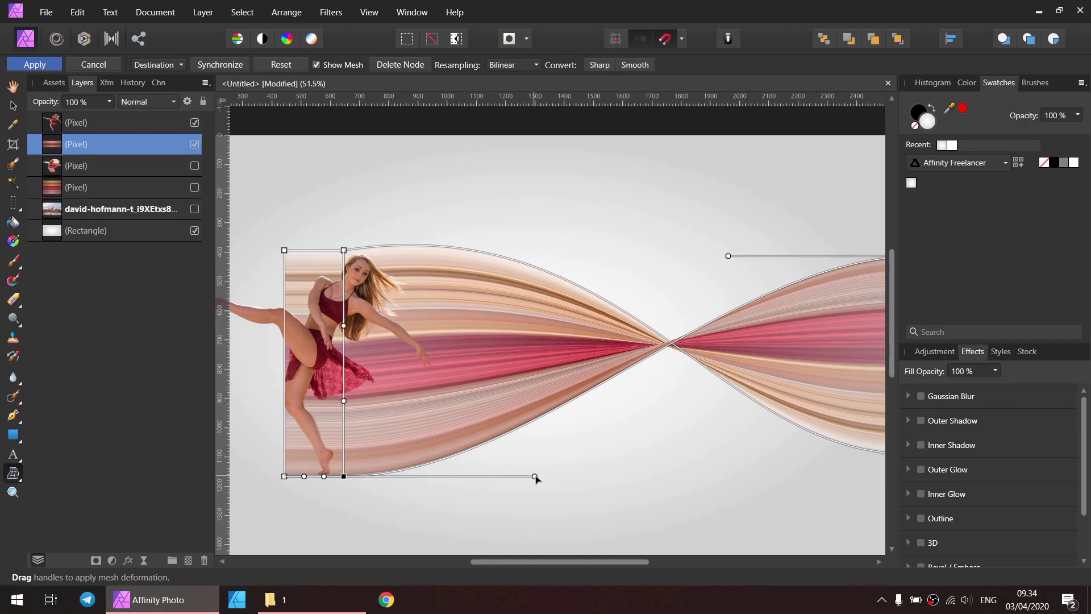
left_click_drag(535, 478, 738, 413)
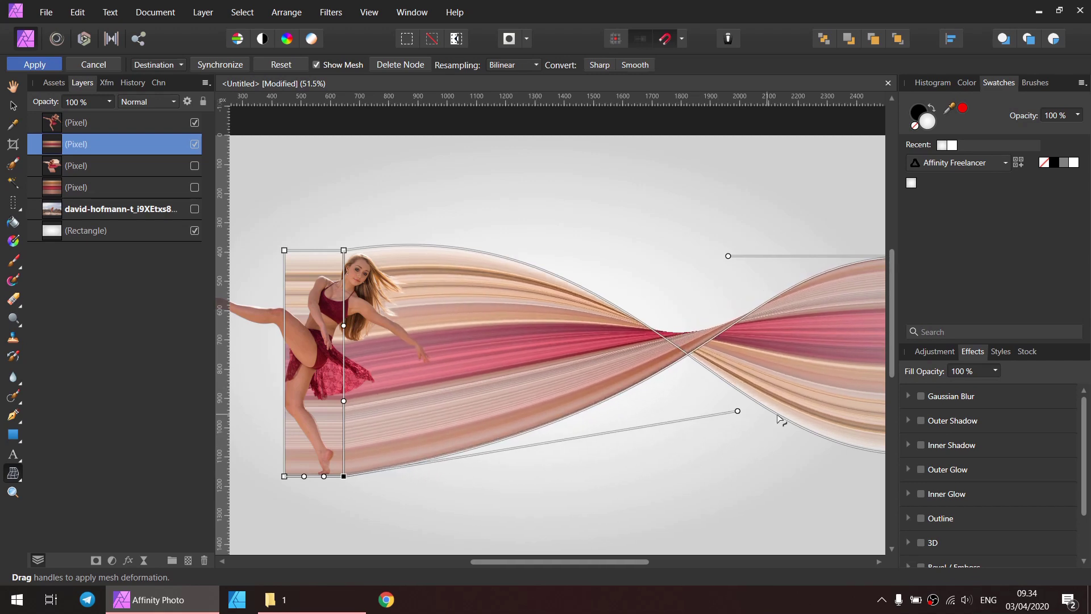
Step: Move the mesh line's top node slightly right so that it sits just above the dancer's head
scroll(778, 419, "down", 2)
scroll(692, 413, "up", 2)
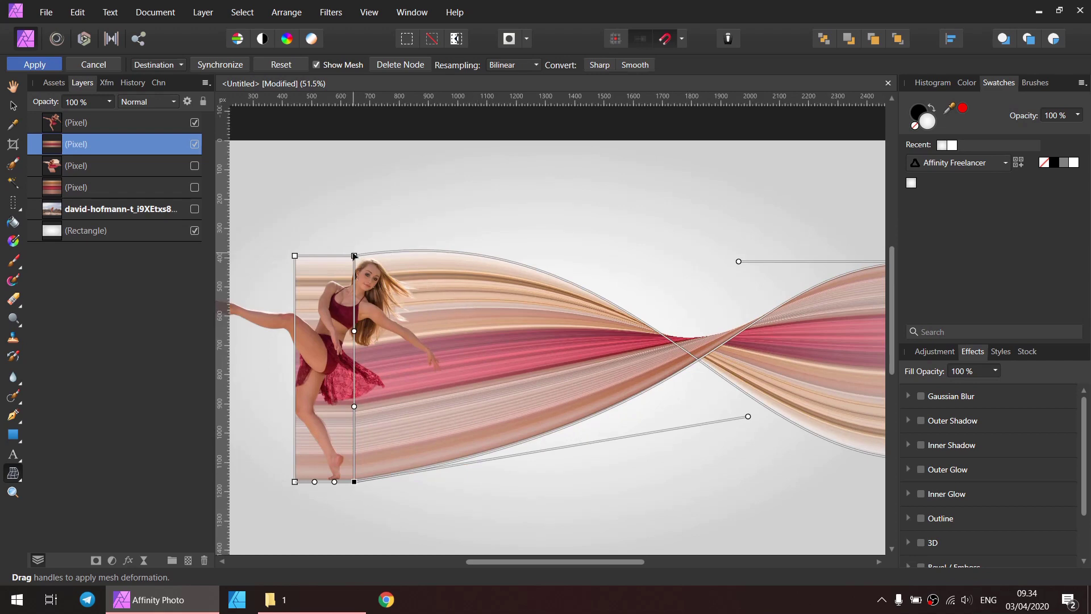
scroll(360, 261, "up", 3)
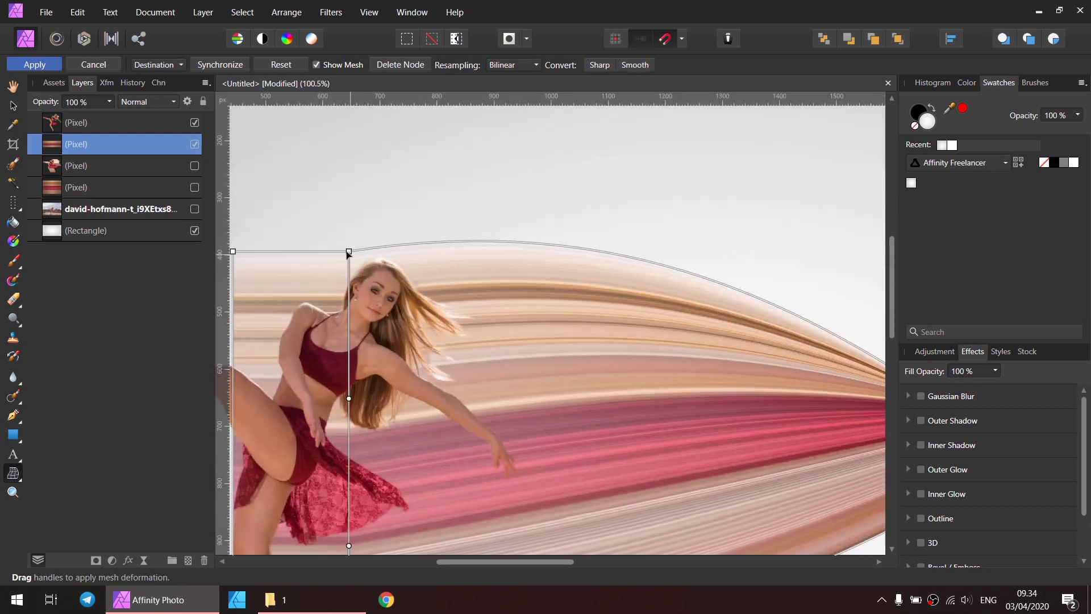
left_click(355, 257)
left_click_drag(355, 257, 374, 258)
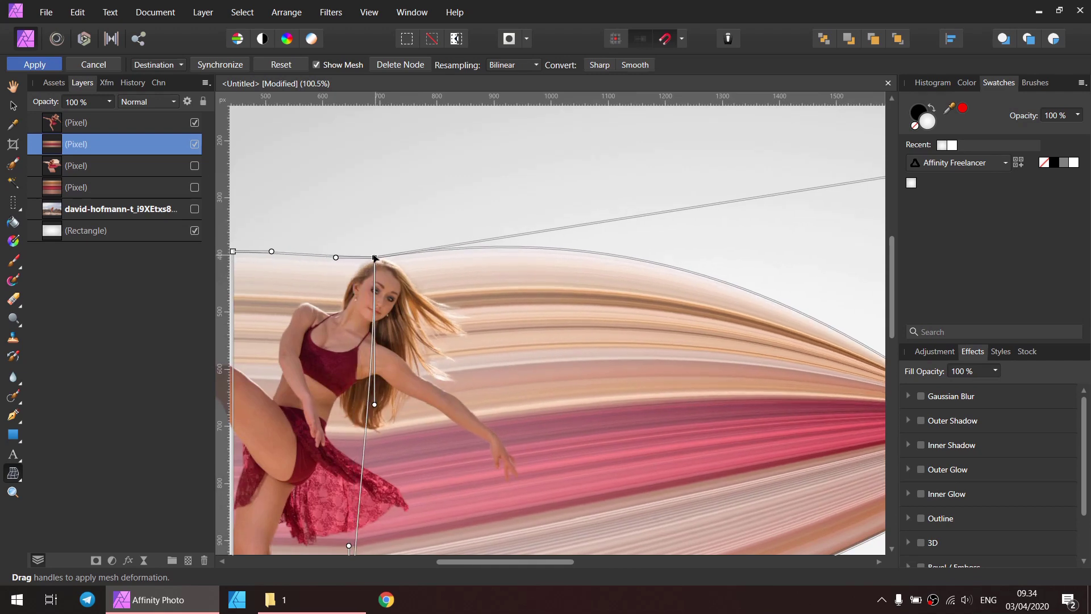
scroll(375, 259, "up", 3)
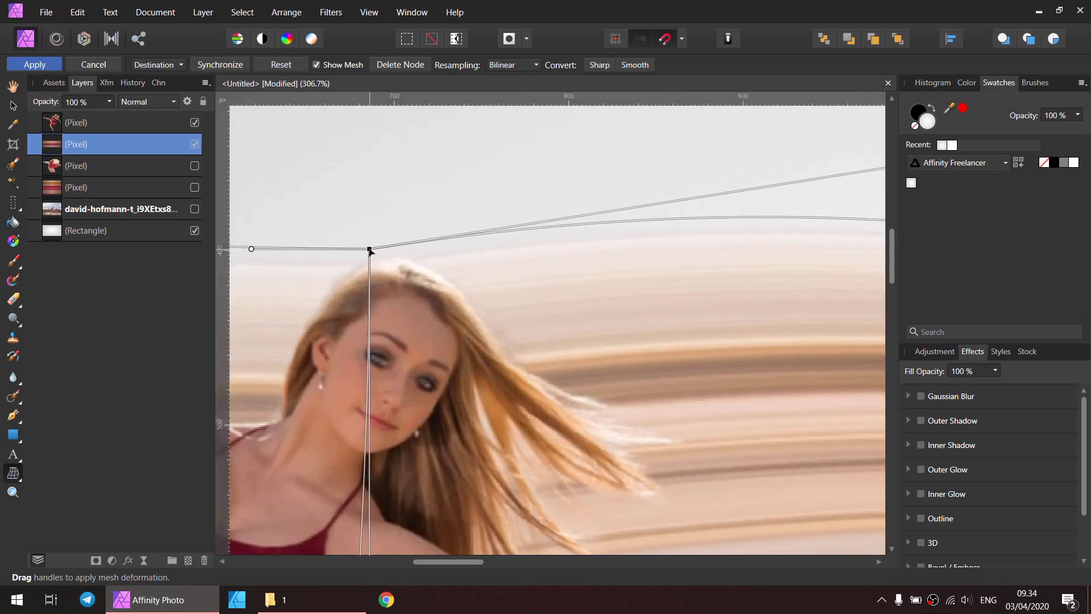
left_click_drag(370, 252, 368, 248)
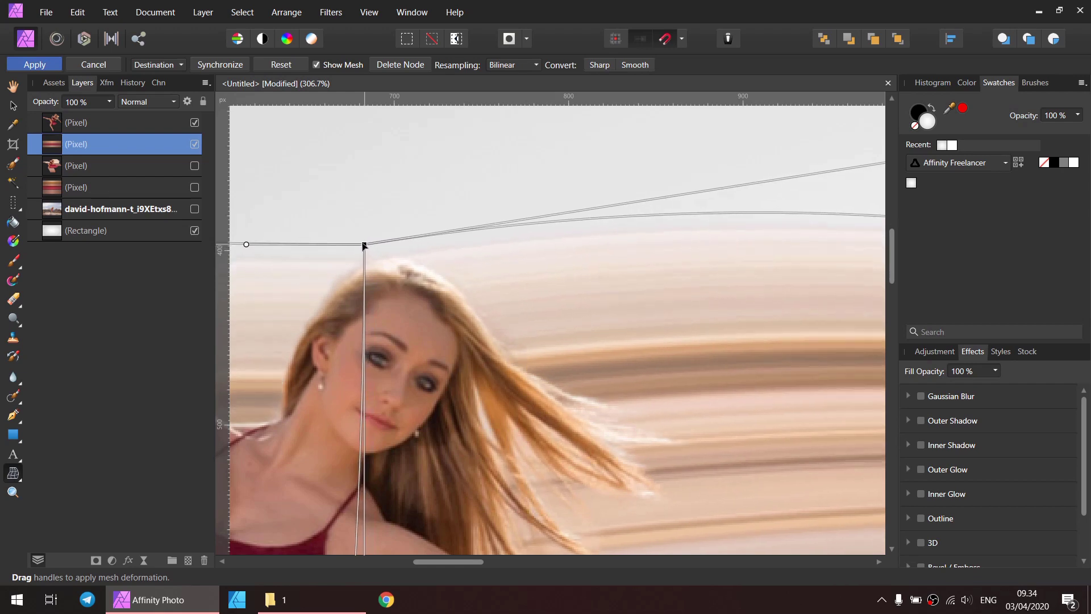
scroll(457, 293, "down", 3)
scroll(481, 269, "down", 2)
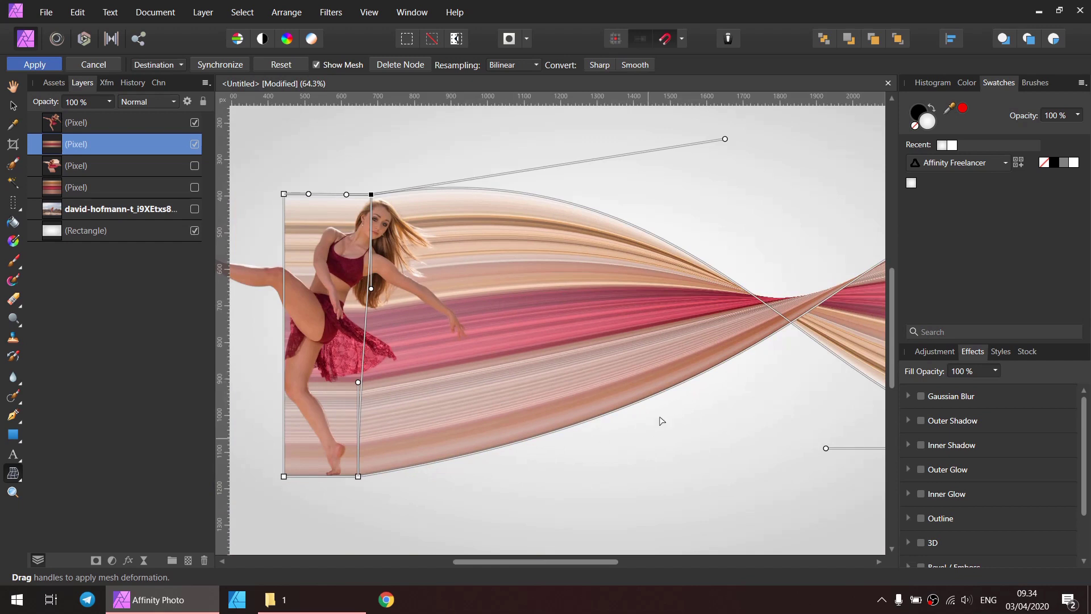
Step: Bend the band's lower edge and the curve at the crossing point to shift the twist and round the part beneath the dancer
left_click_drag(696, 432, 588, 439)
left_click_drag(657, 436, 548, 459)
scroll(582, 419, "down", 2)
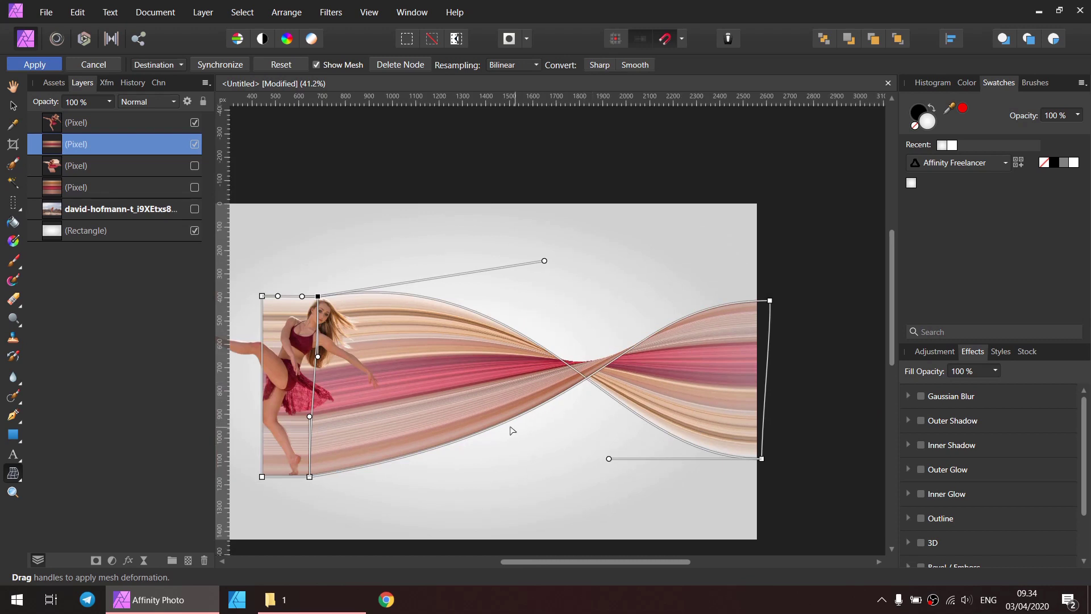
left_click_drag(502, 428, 506, 401)
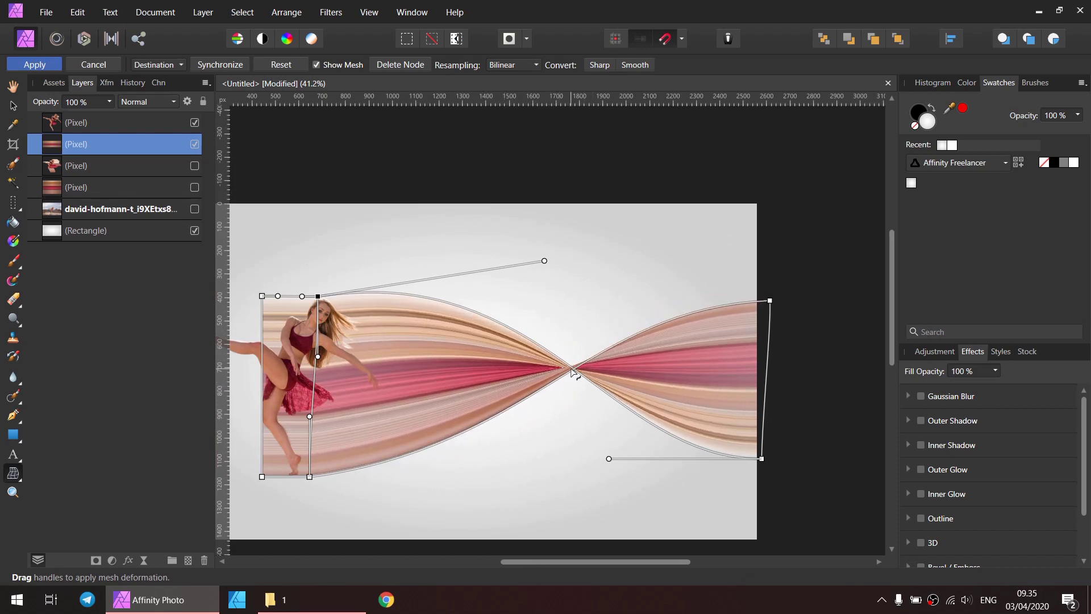
left_click_drag(573, 370, 516, 360)
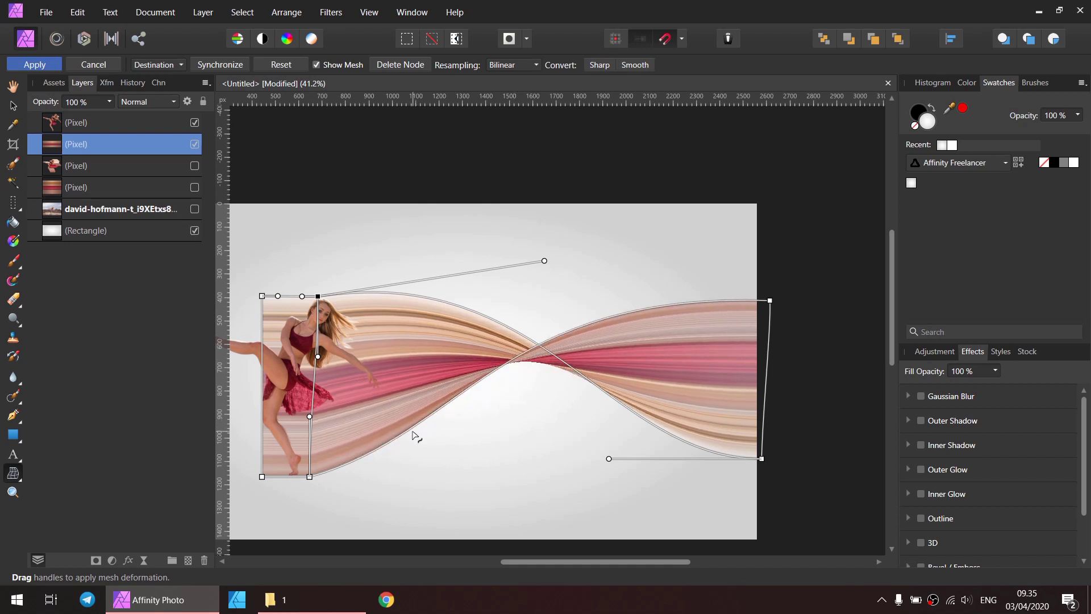
left_click_drag(413, 435, 441, 448)
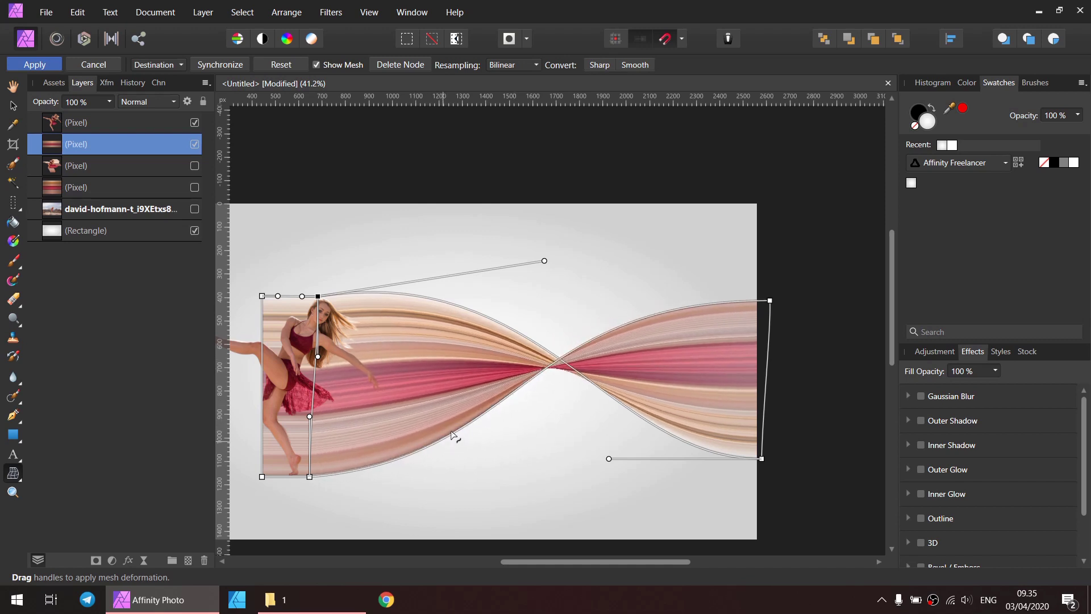
Step: Extend the lower right corner node's curve handle far up toward the dancer and raise that corner to narrow the band's right end
scroll(584, 378, "up", 3)
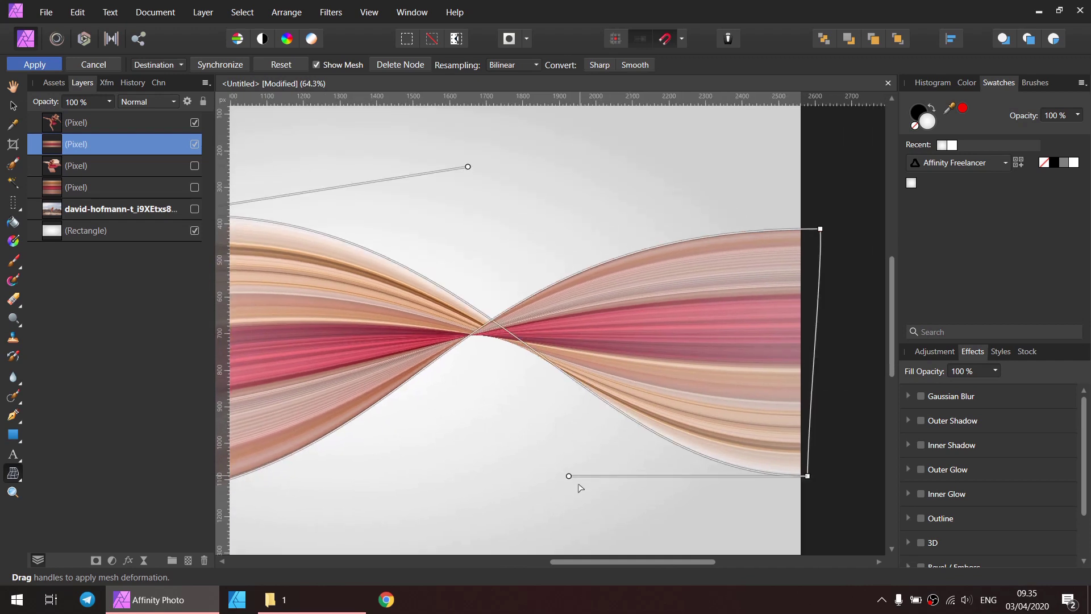
left_click_drag(565, 477, 284, 292)
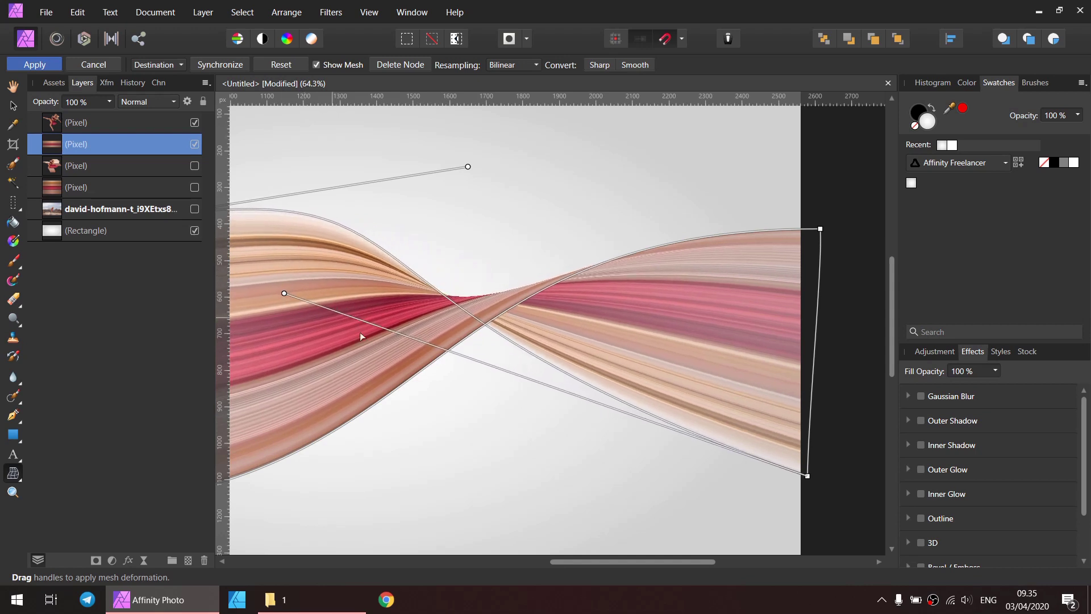
scroll(392, 353, "down", 3)
scroll(521, 385, "down", 2)
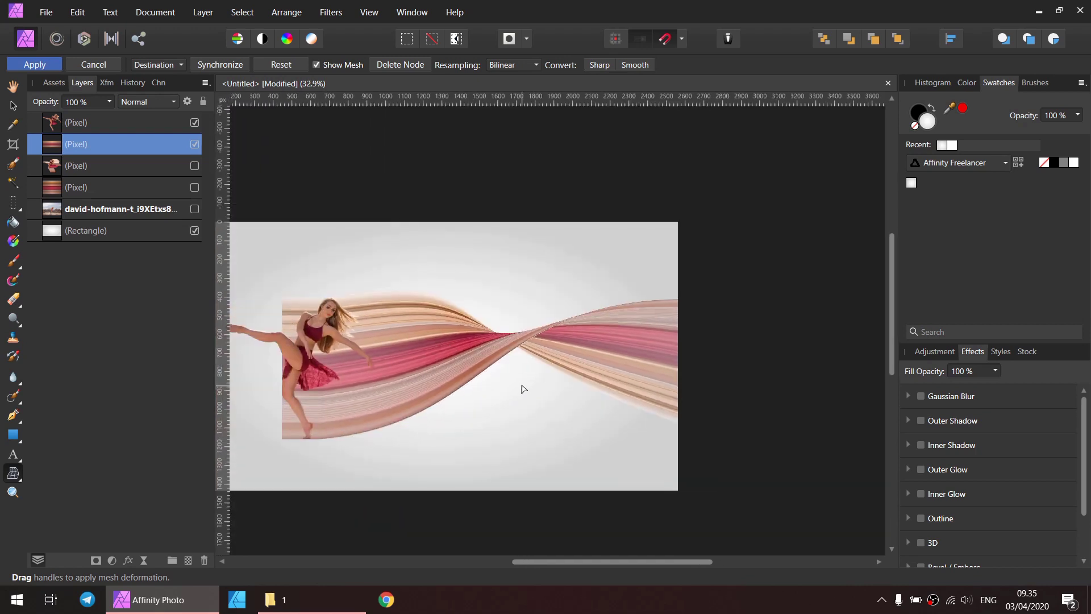
left_click_drag(735, 435, 740, 400)
scroll(620, 378, "down", 2)
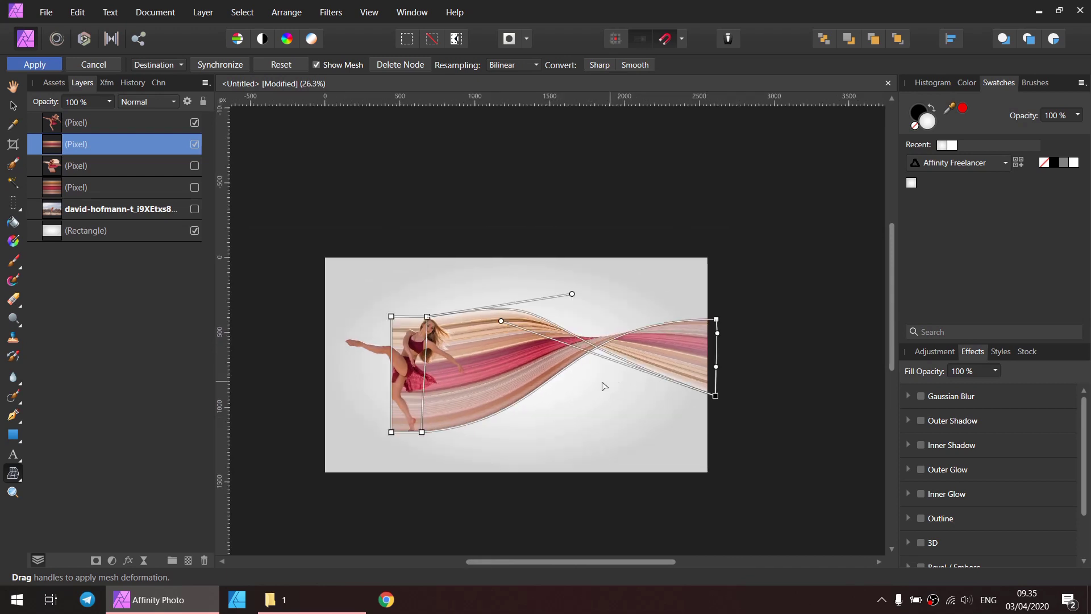
Step: Shorten the mesh line's top handle and angle its bottom handle slightly downward to smooth the curves leading into the twist
scroll(597, 364, "up", 3)
left_click_drag(547, 220, 517, 237)
left_click(417, 451)
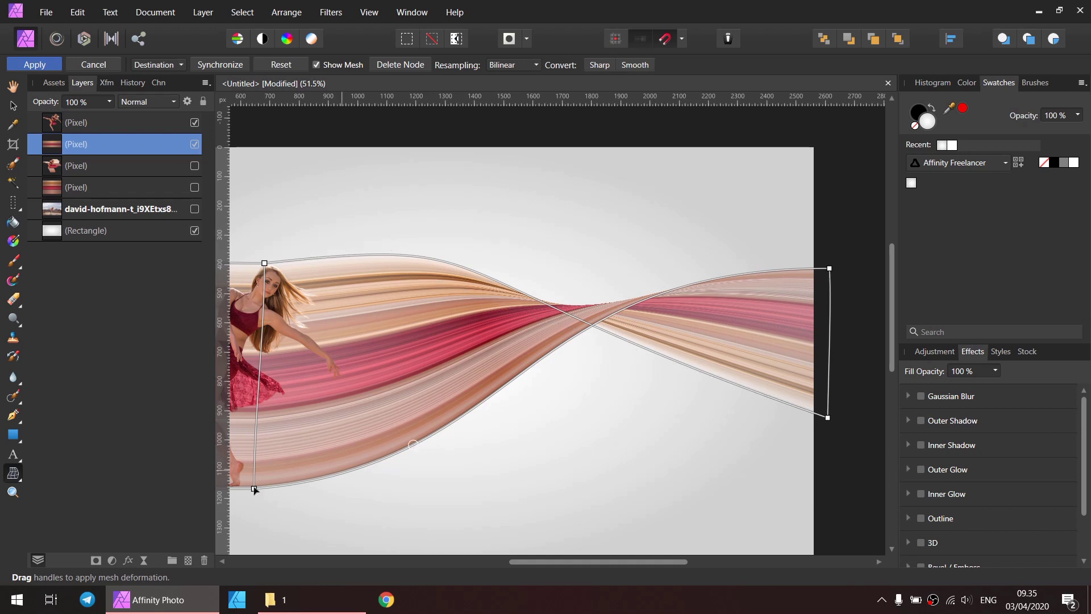
left_click(254, 489)
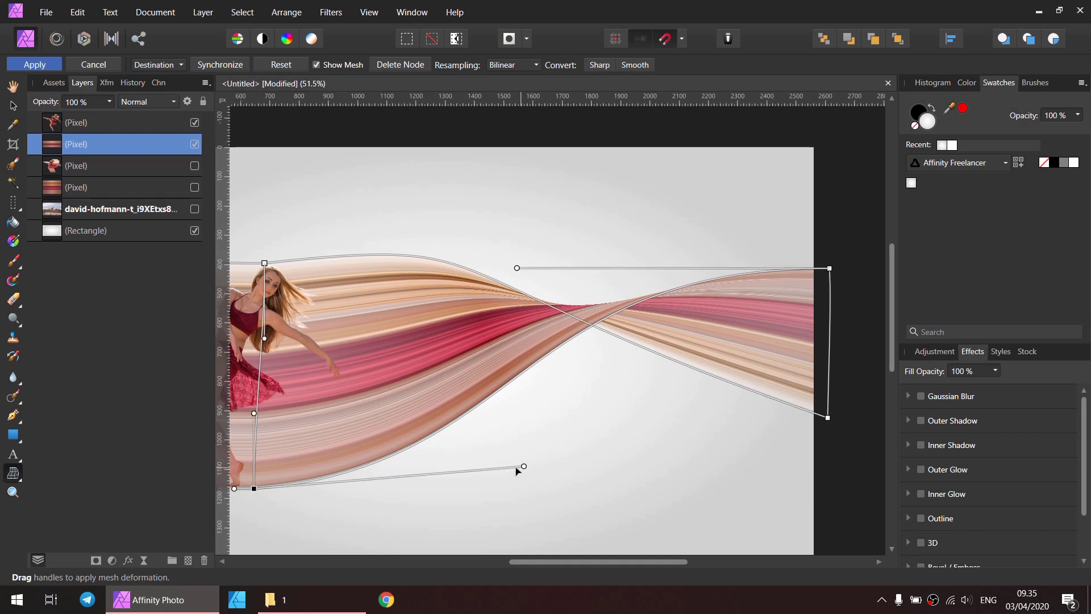
left_click_drag(517, 471, 433, 497)
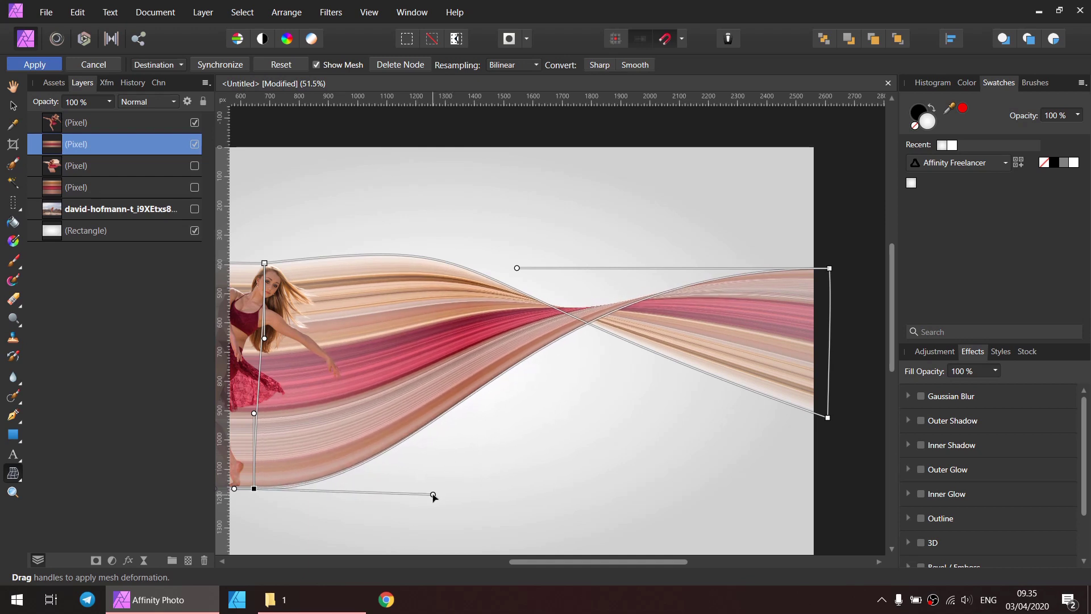
Step: Lower the band's bottom right corner at the canvas edge, adjust its long curve handle, and bow the right edge outward beyond the canvas
scroll(596, 404, "down", 3)
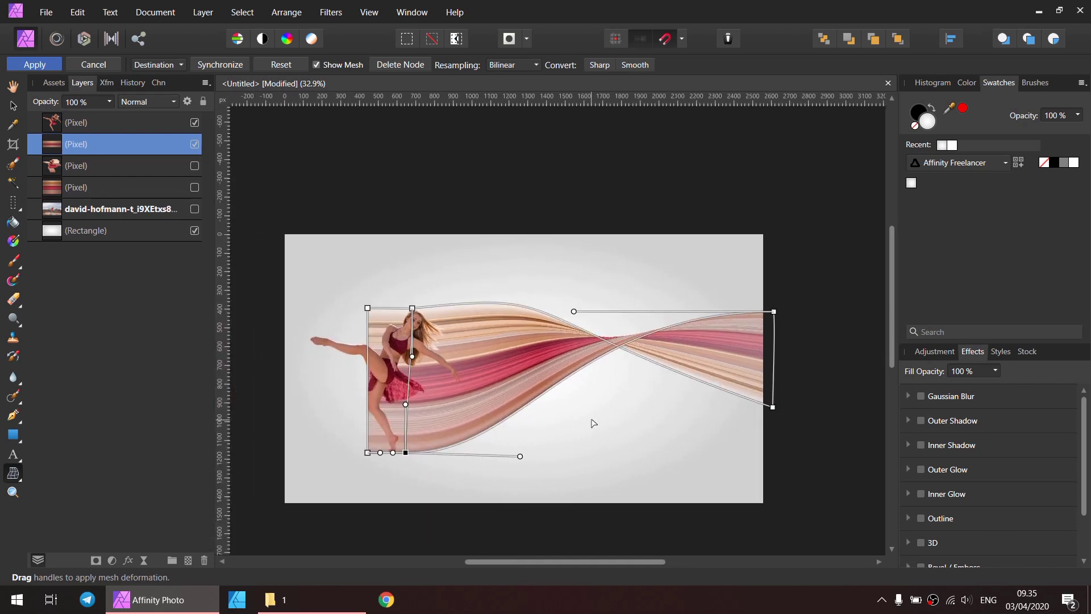
scroll(591, 424, "up", 2)
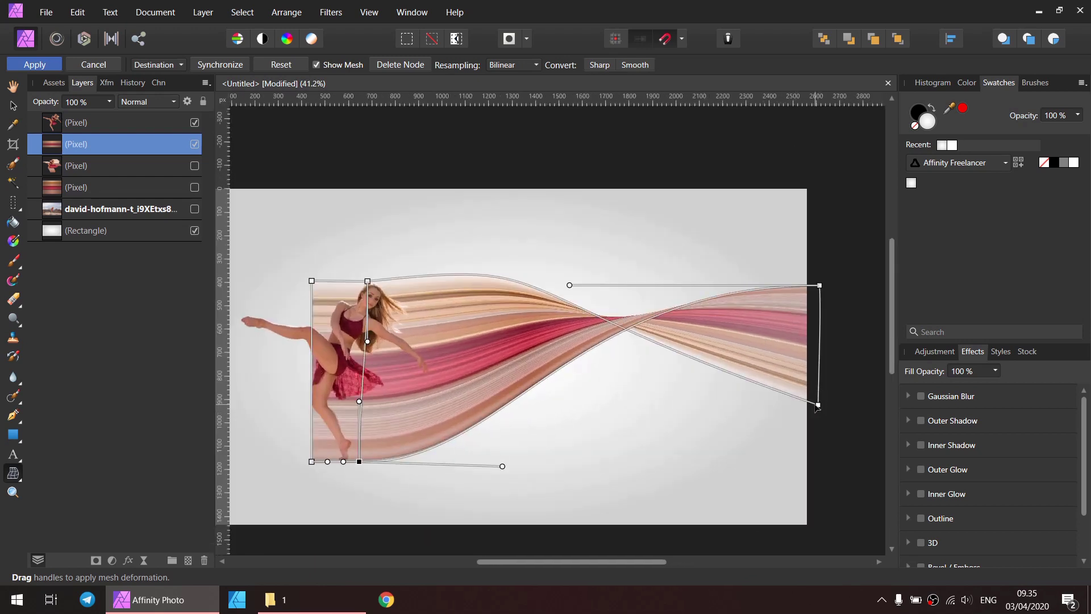
left_click_drag(816, 405, 807, 424)
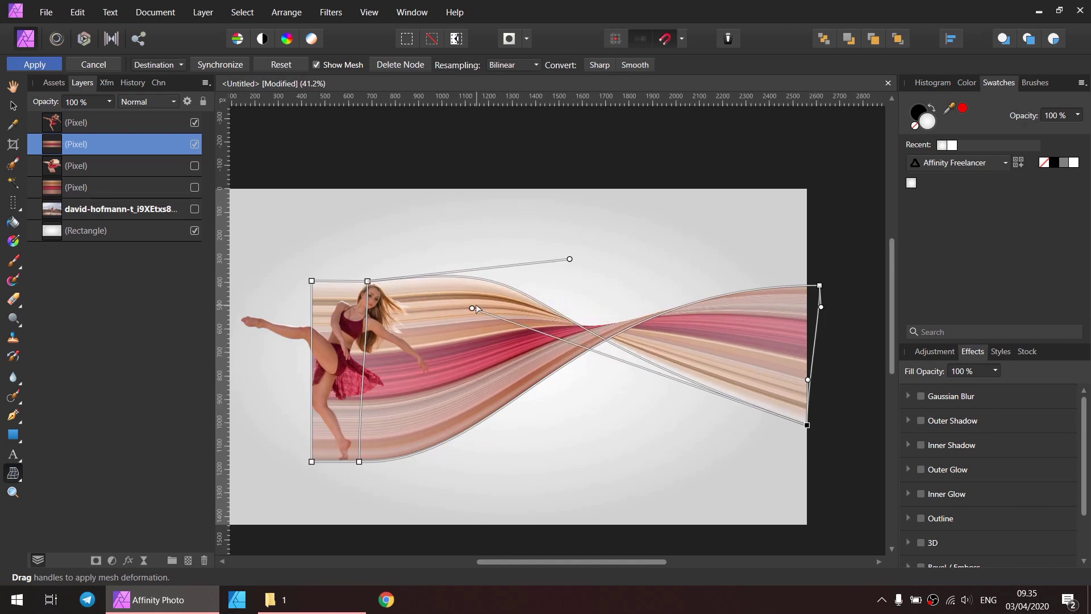
left_click_drag(472, 308, 485, 329)
left_click_drag(721, 360, 779, 348)
left_click_drag(714, 427, 673, 427)
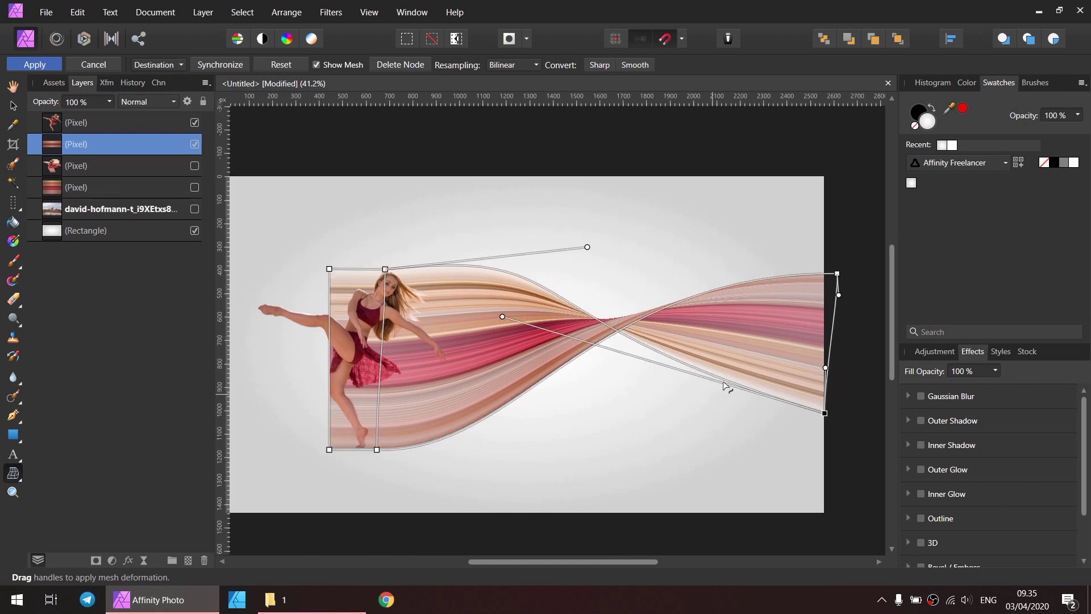
left_click_drag(840, 295, 860, 322)
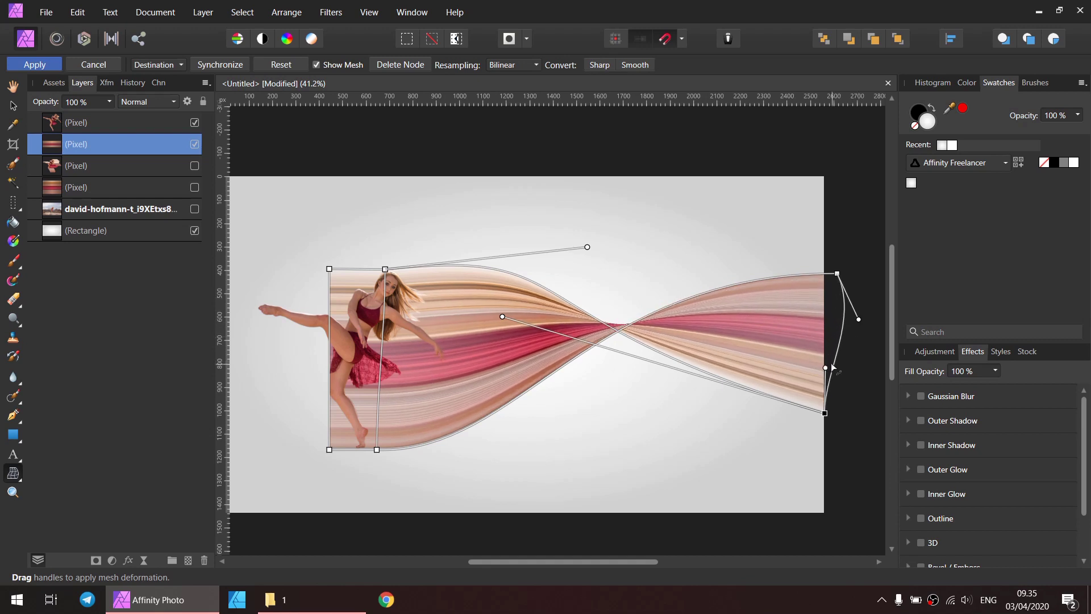
left_click_drag(827, 368, 861, 342)
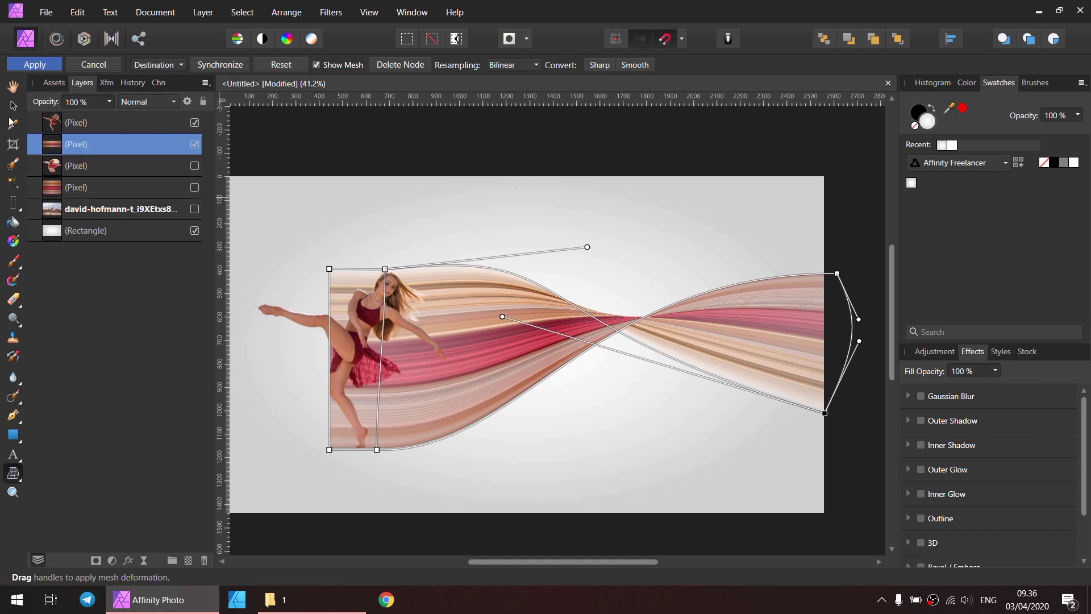
Step: Commit the mesh warp on the striped band and compare the twisted ribbon with the unwarped version
left_click(12, 86)
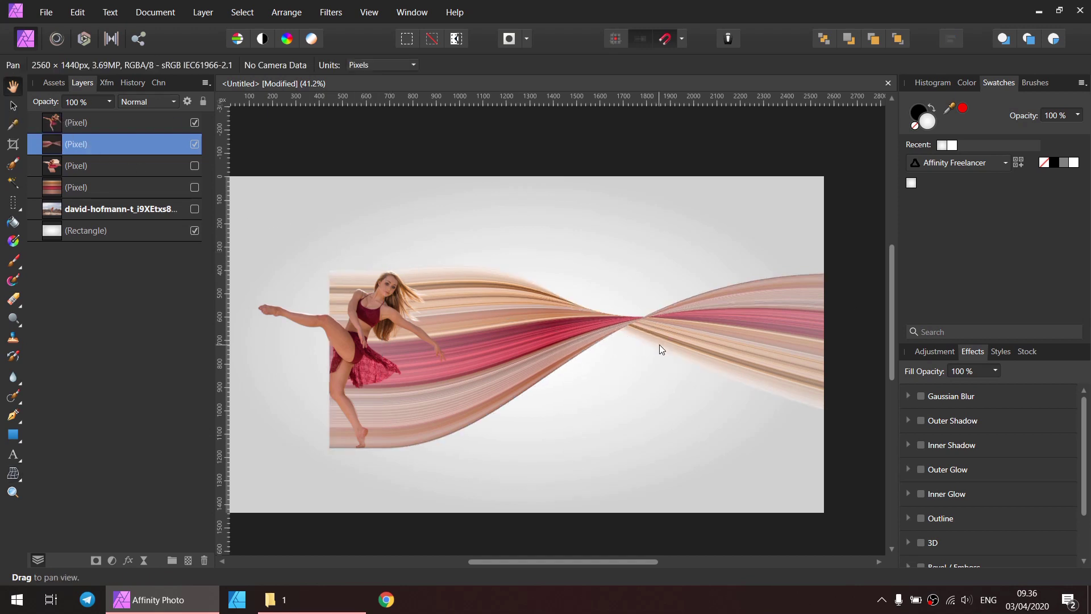
key("v")
scroll(676, 337, "up", 4)
scroll(667, 329, "down", 1)
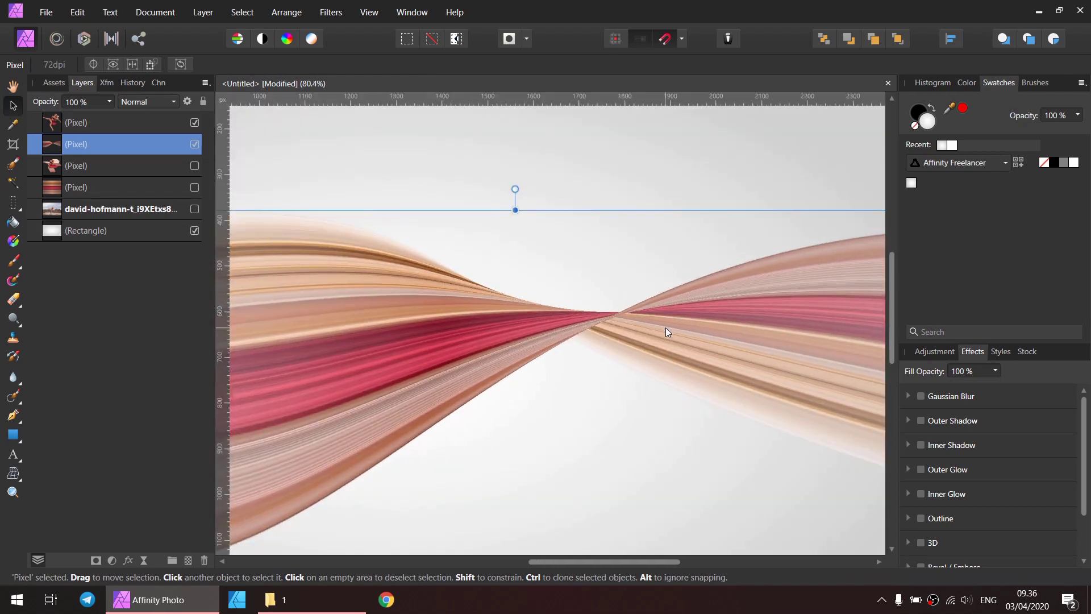
scroll(666, 328, "down", 1)
scroll(678, 336, "down", 2)
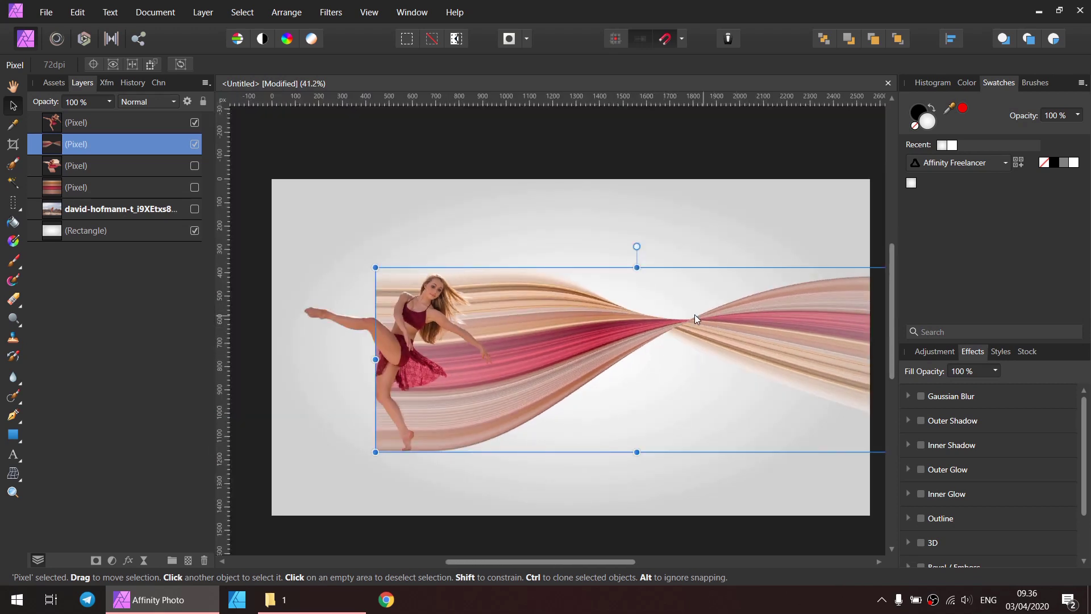
key("ctrl+z")
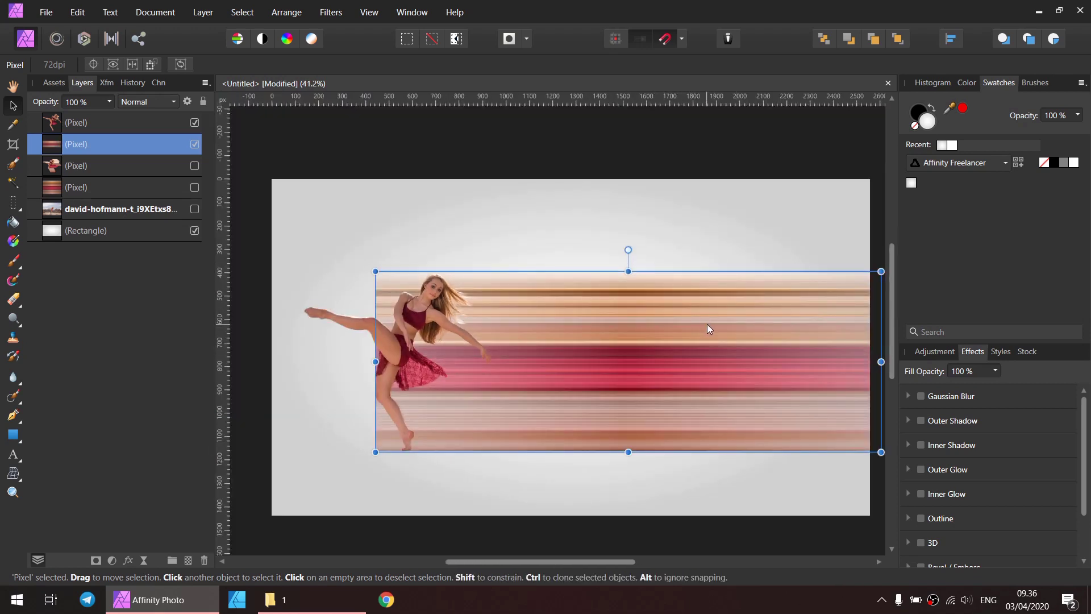
key("ctrl+shift+z")
left_click(615, 214)
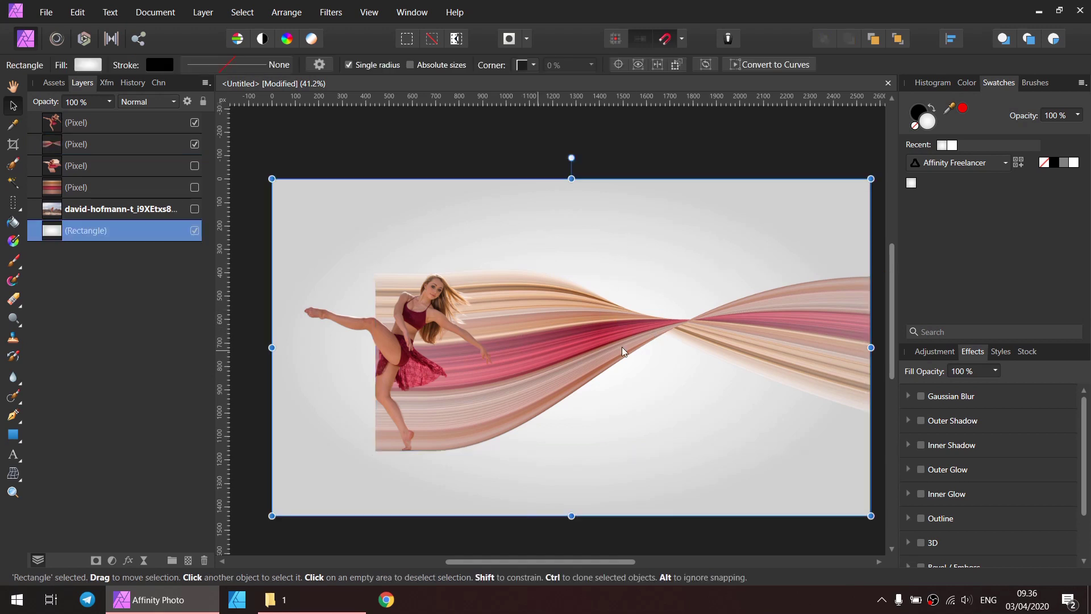
Step: Erase the excess of the ribbon layer that sticks out behind the dancer's head, back and standing leg
left_click(610, 332)
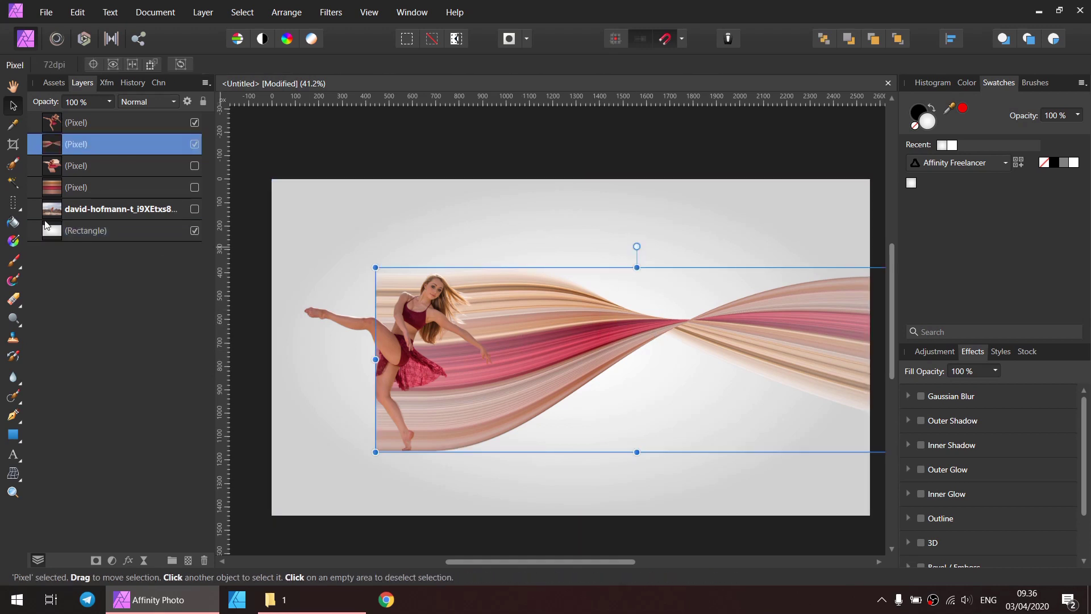
left_click(21, 302)
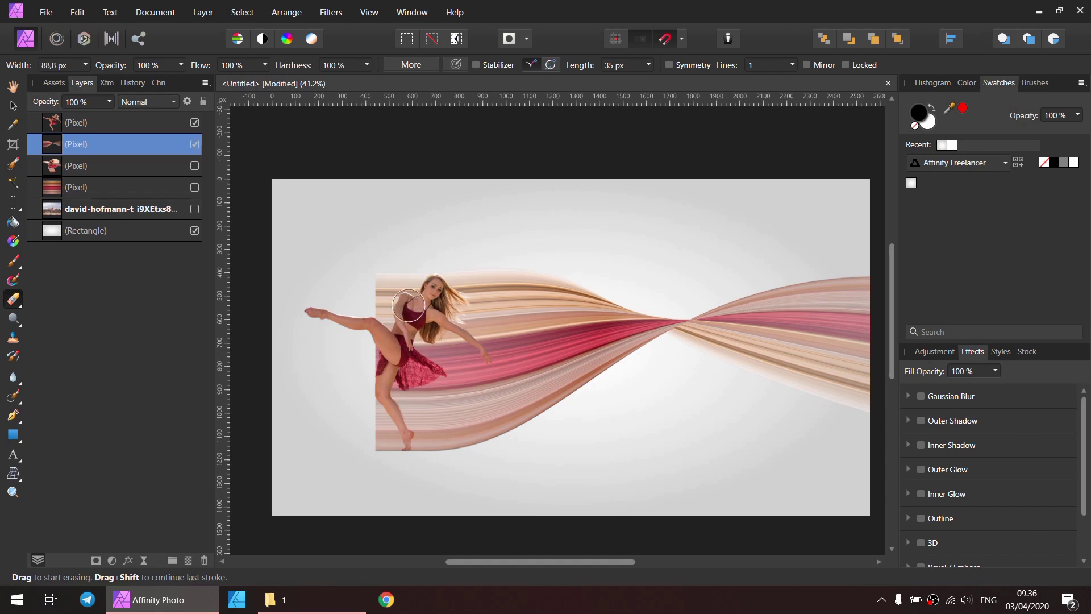
scroll(408, 305, "up", 3)
left_click(375, 284)
key("ctrl+z")
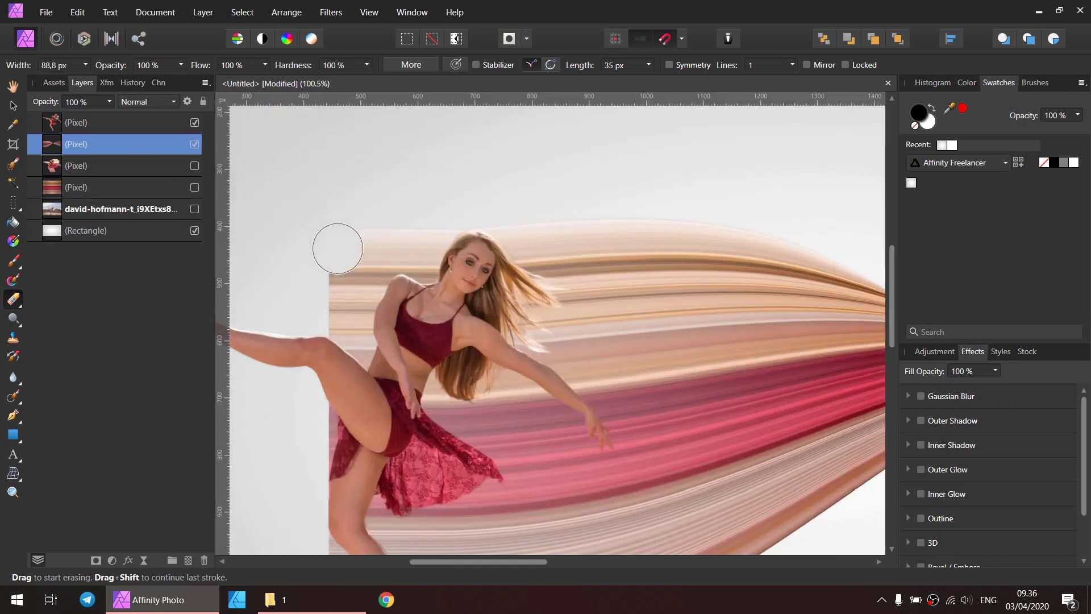
mouse_move(345, 237)
left_mouse_down()
mouse_move(325, 299)
mouse_move(365, 241)
mouse_move(357, 284)
mouse_move(452, 224)
mouse_move(433, 267)
mouse_move(359, 342)
mouse_move(352, 303)
mouse_move(332, 350)
mouse_move(361, 375)
mouse_move(368, 362)
mouse_move(390, 368)
mouse_move(475, 217)
left_mouse_up()
mouse_move(455, 223)
left_mouse_down()
mouse_move(423, 256)
mouse_move(419, 336)
left_mouse_up()
mouse_move(434, 414)
left_mouse_down()
mouse_move(414, 302)
mouse_move(439, 344)
mouse_move(421, 384)
mouse_move(458, 372)
mouse_move(422, 389)
left_mouse_up()
left_click_drag(562, 276, 448, 458)
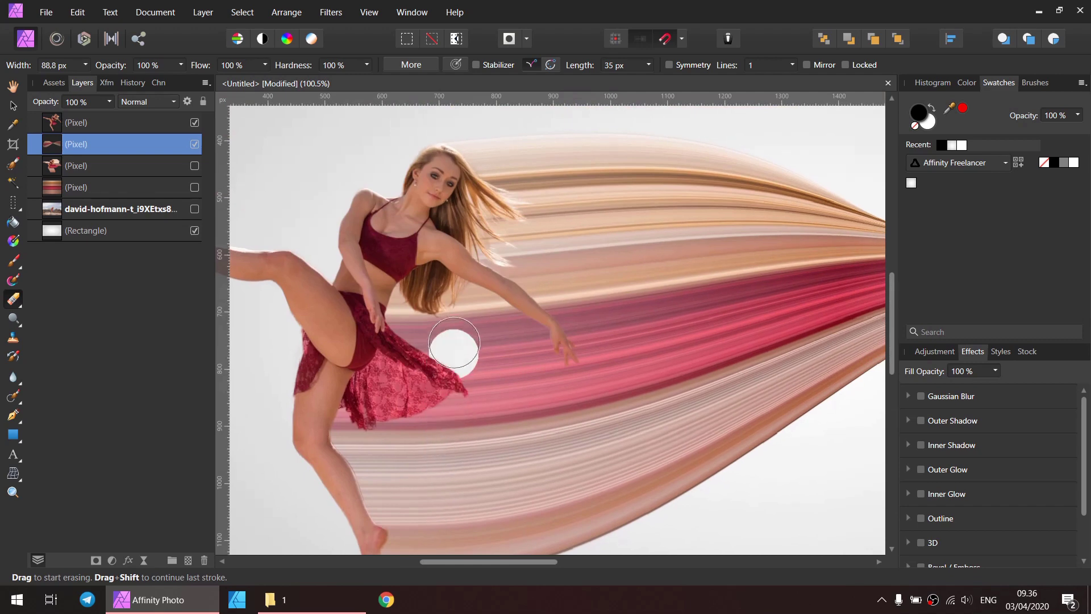
Step: Duplicate the cleaned-up ribbon layer four times to strengthen its colours
key("v")
scroll(482, 289, "down", 3)
left_click_drag(595, 324, 469, 353)
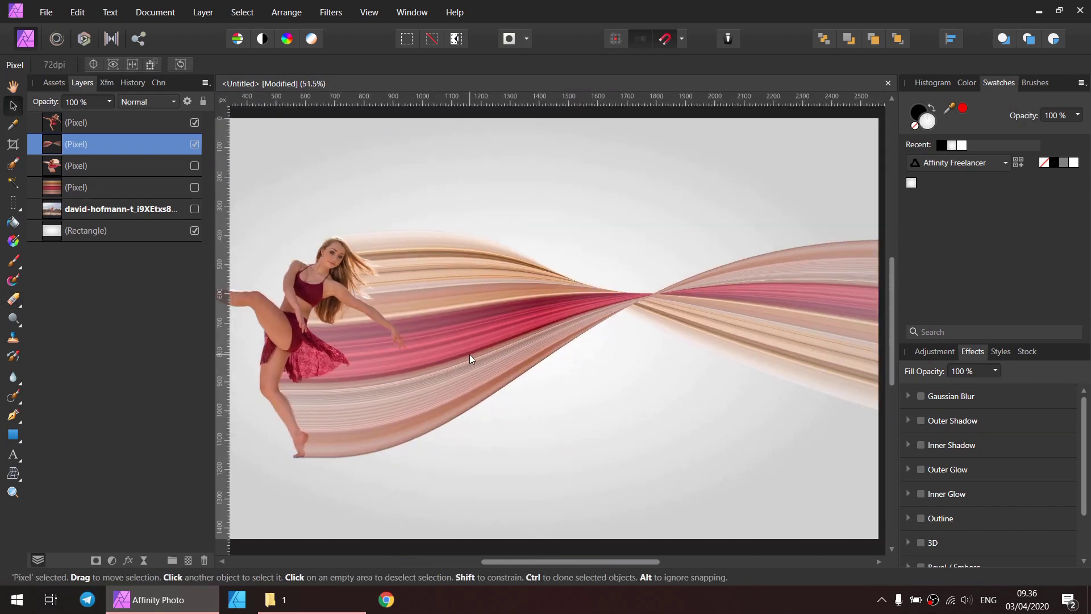
scroll(469, 354, "down", 1)
left_click(470, 354)
scroll(336, 302, "up", 3)
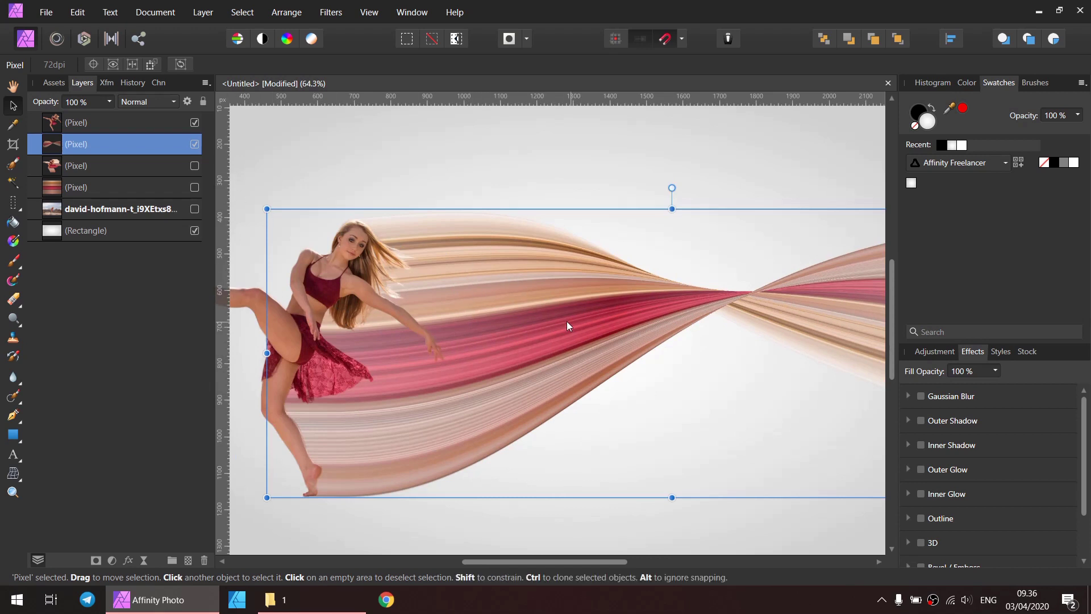
right_click(56, 146)
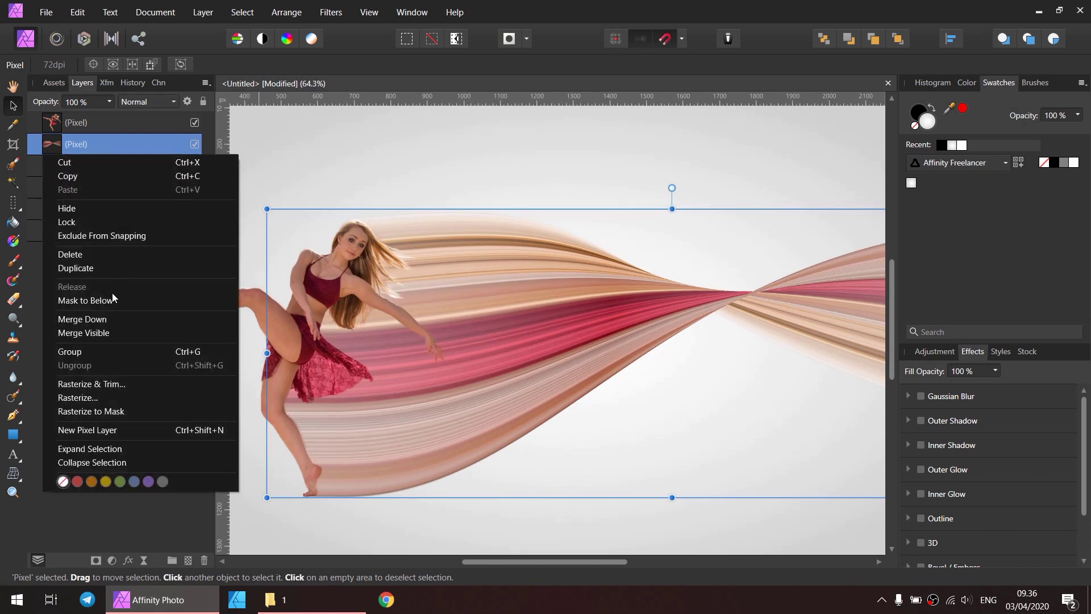
left_click(104, 271)
right_click(57, 150)
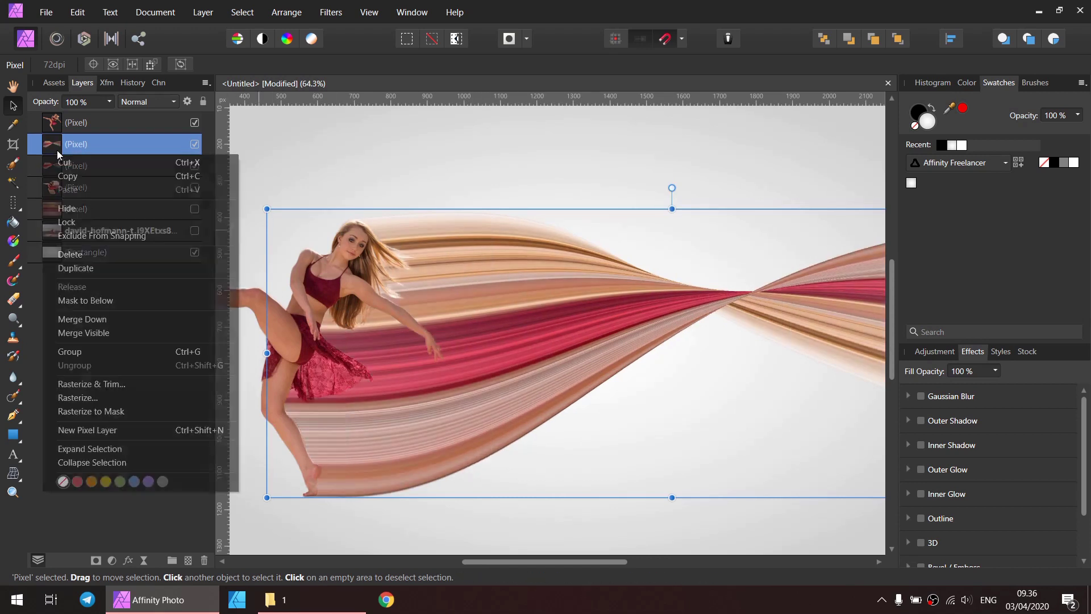
left_click(104, 266)
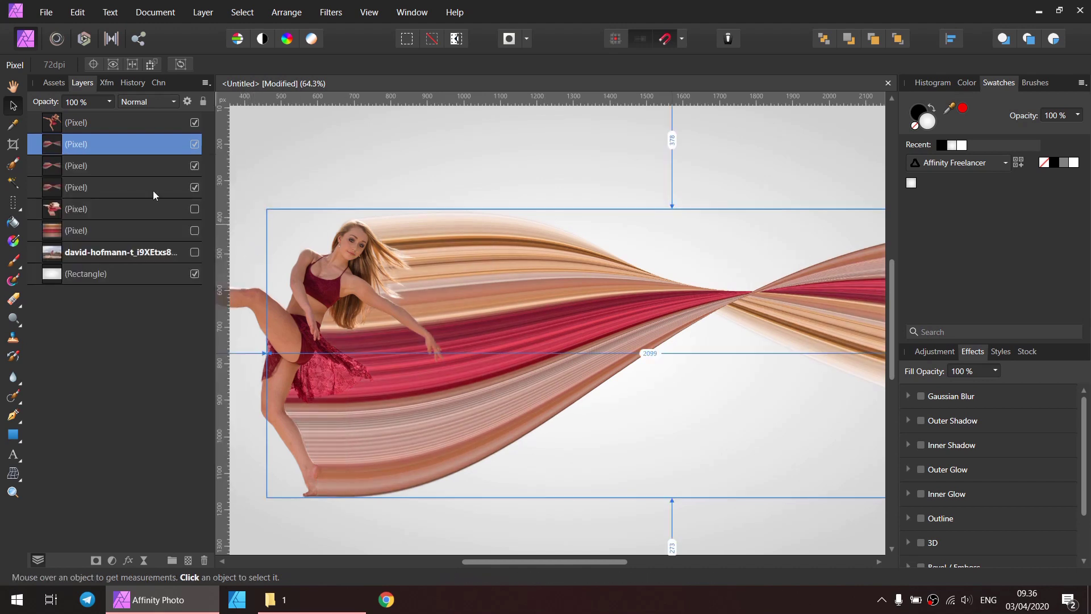
key("ctrl+j")
key("ctrl+j")
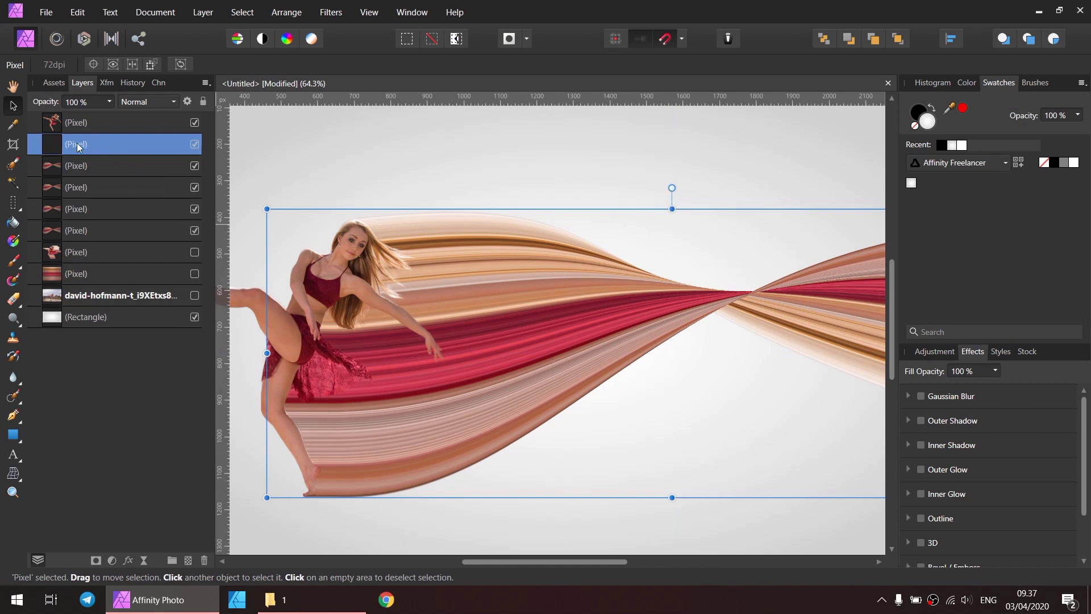
Step: Group the three middle ribbon copies, rasterize the group into one pixel layer, and hide the lowest ribbon layer
left_click(97, 238, "shift")
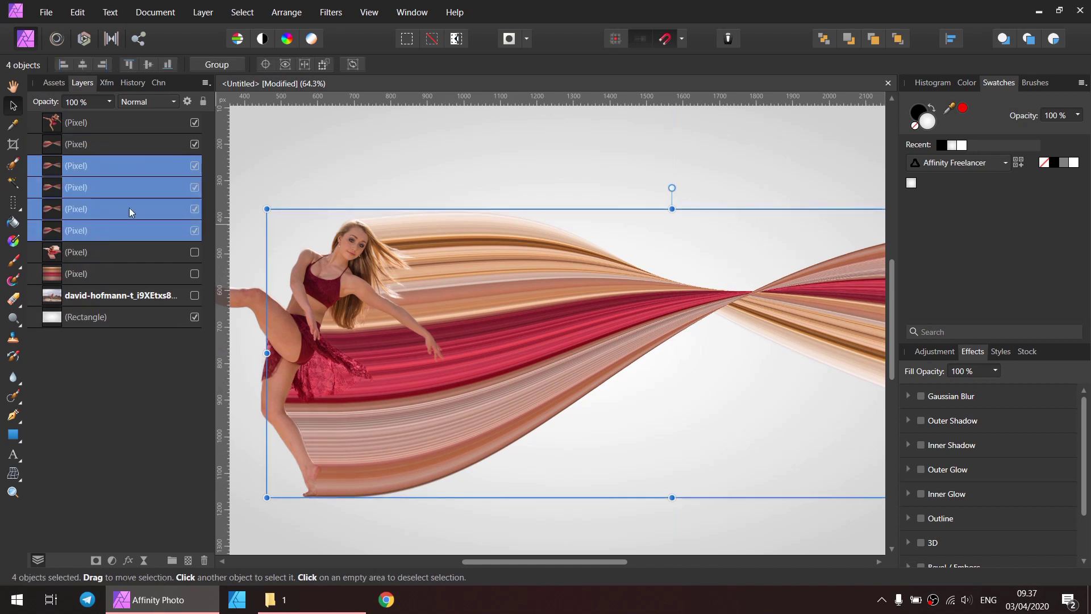
left_click(194, 230)
left_click(120, 212, "shift")
right_click(69, 210)
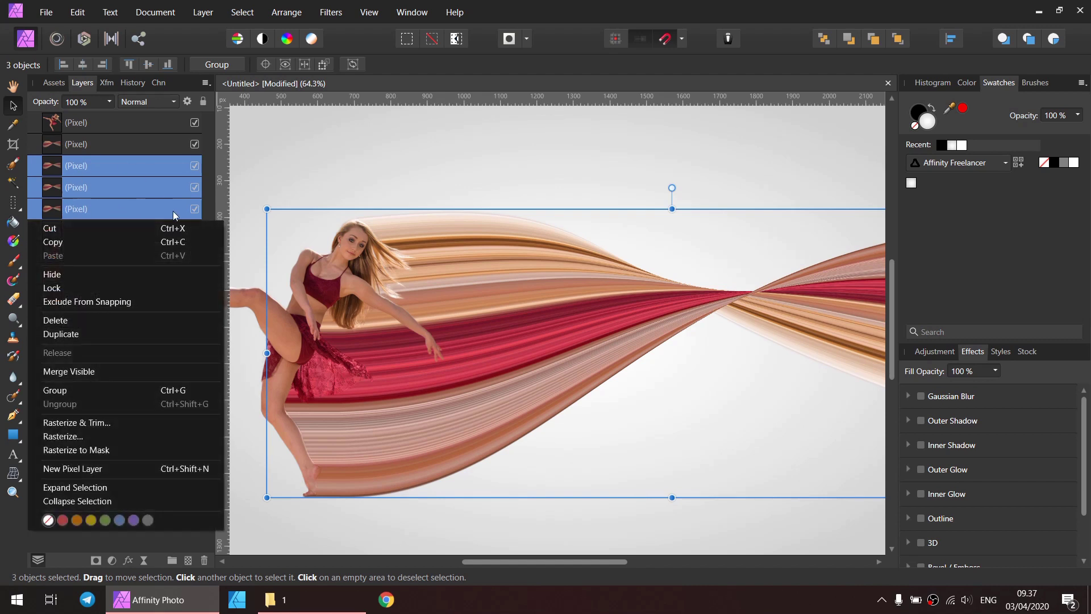
left_click(81, 391)
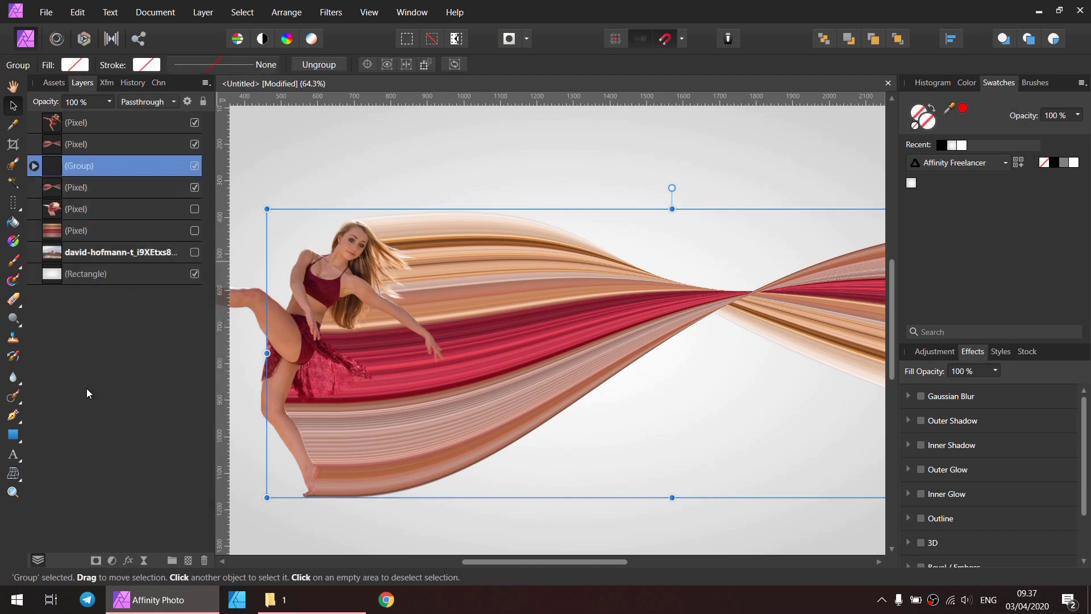
right_click(70, 167)
left_click(64, 420)
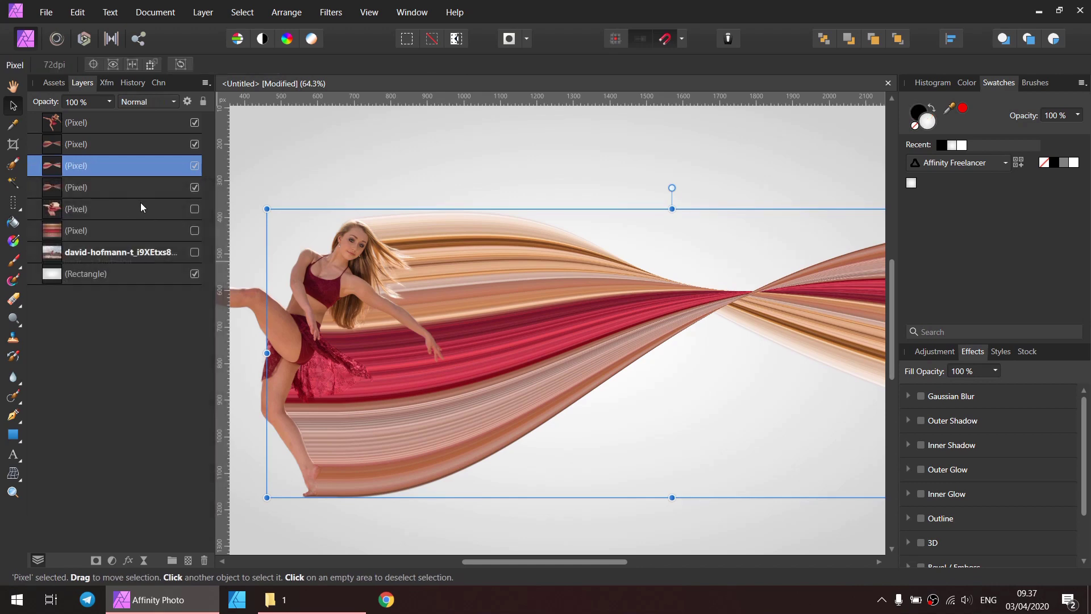
left_click(270, 181)
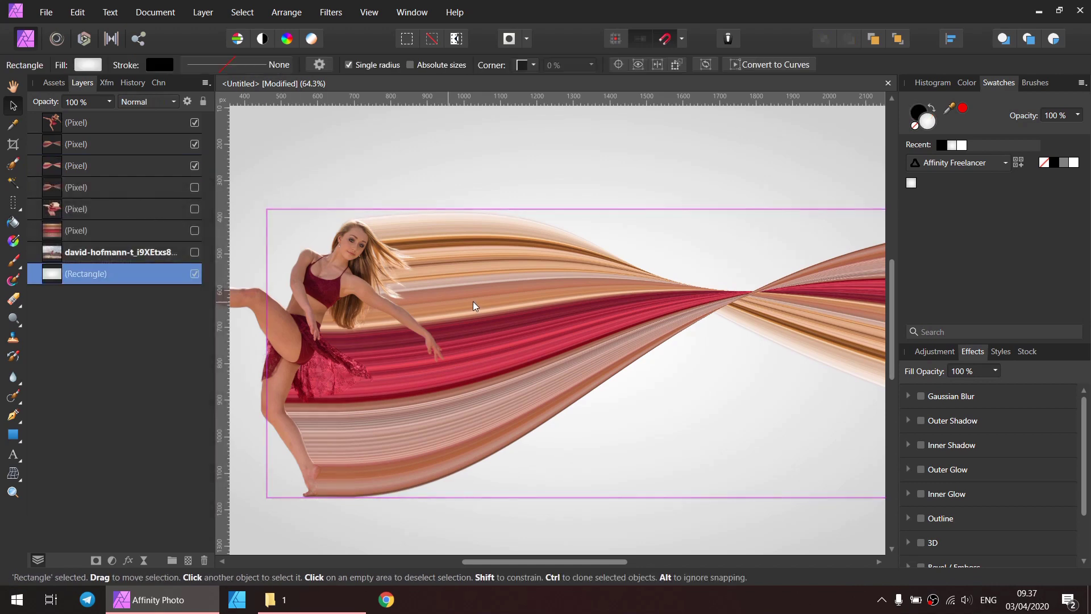
Step: Examine the strengthened ribbon around the dancer, at the twist and at the canvas edge
key("ctrl+0")
scroll(452, 291, "up", 2)
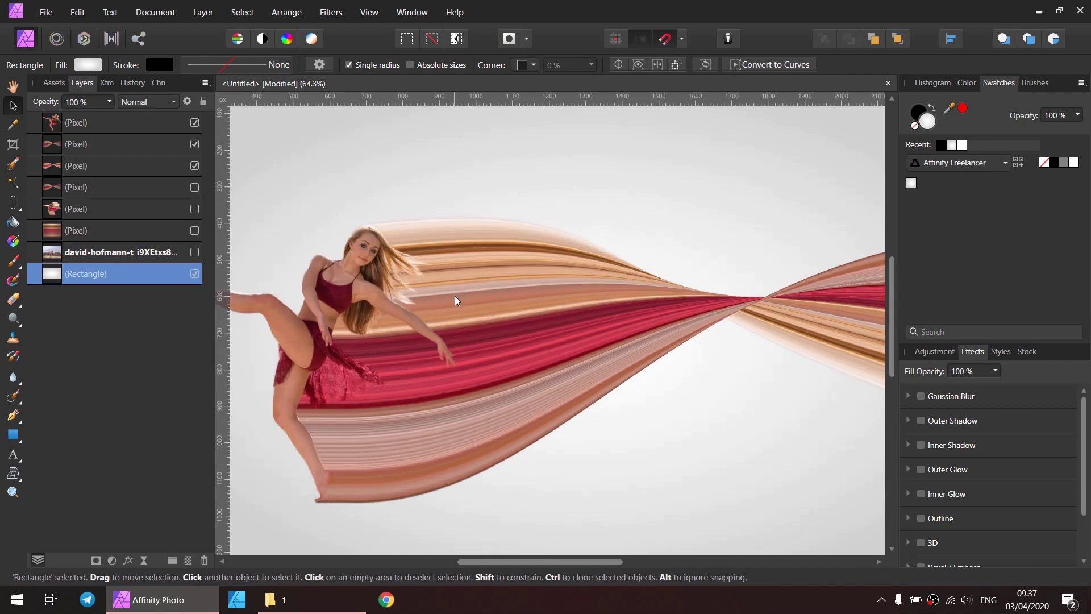
scroll(472, 310, "down", 2)
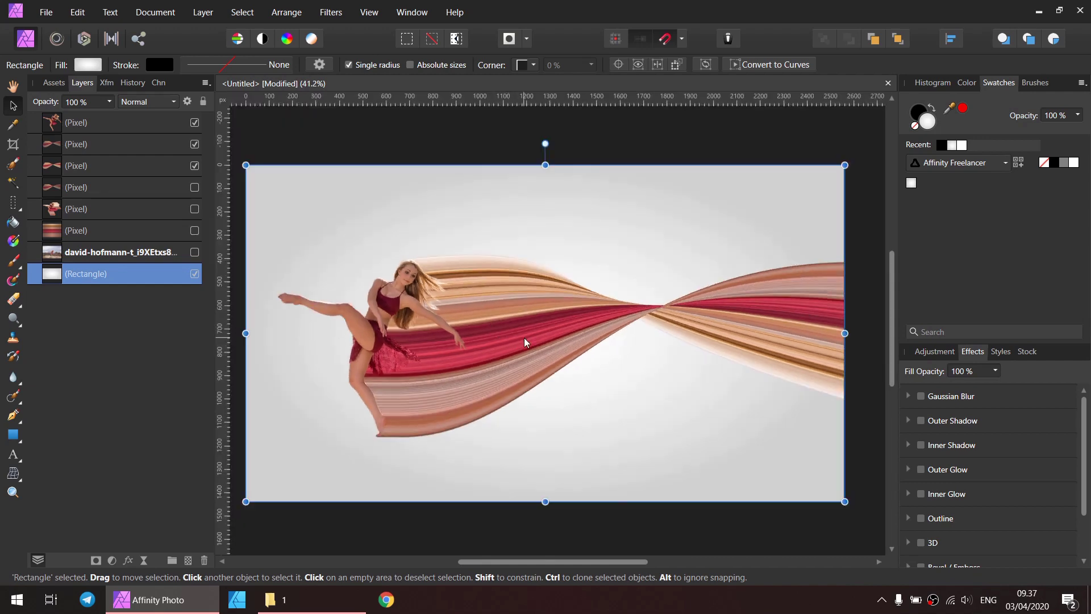
scroll(658, 366, "up", 1)
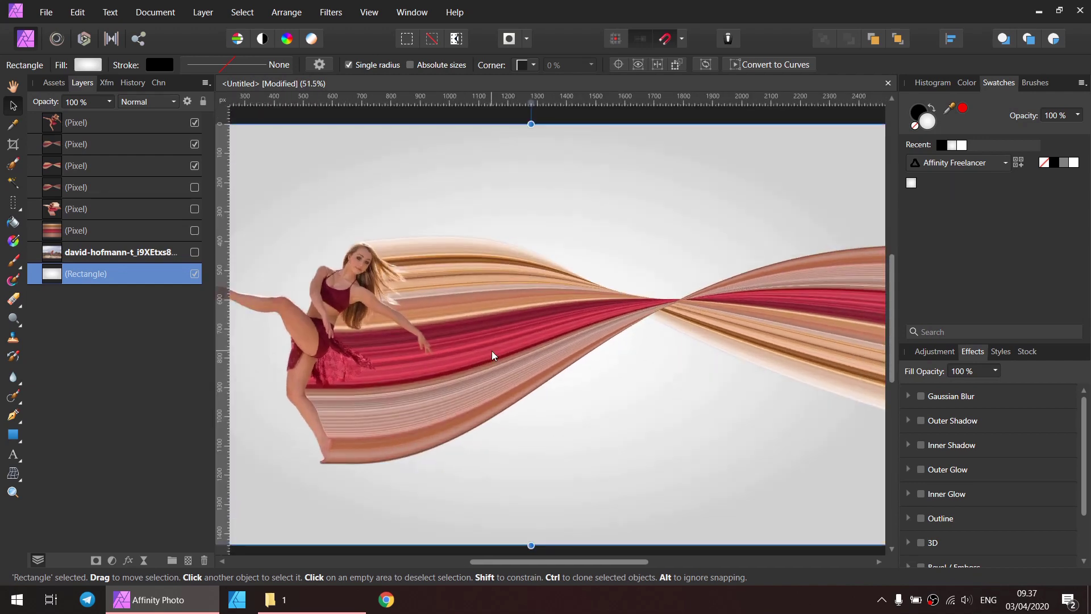
scroll(493, 350, "down", 1)
scroll(446, 292, "up", 1)
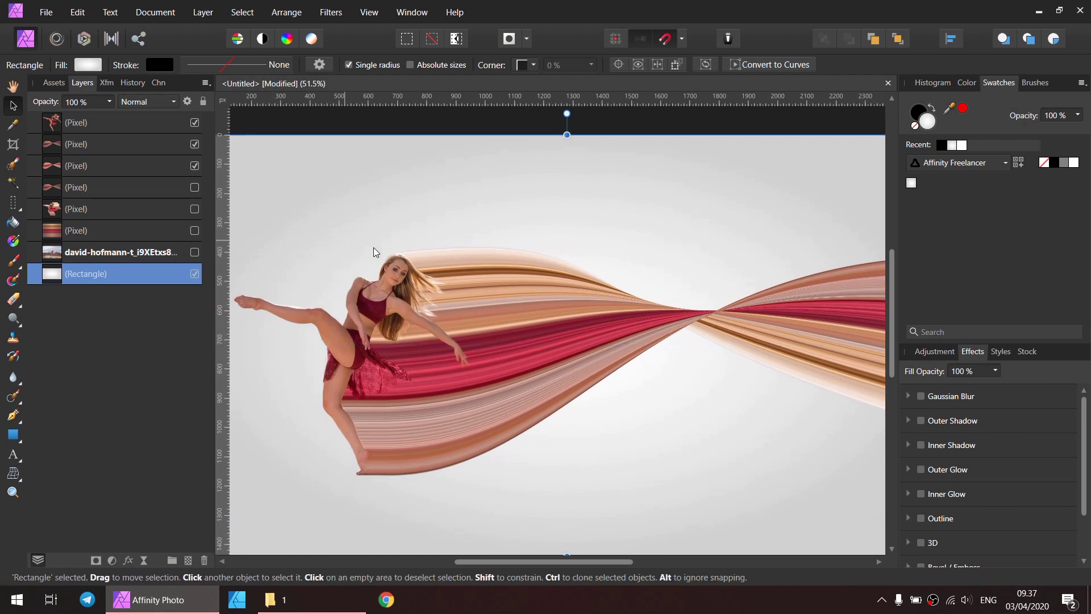
left_click(472, 291)
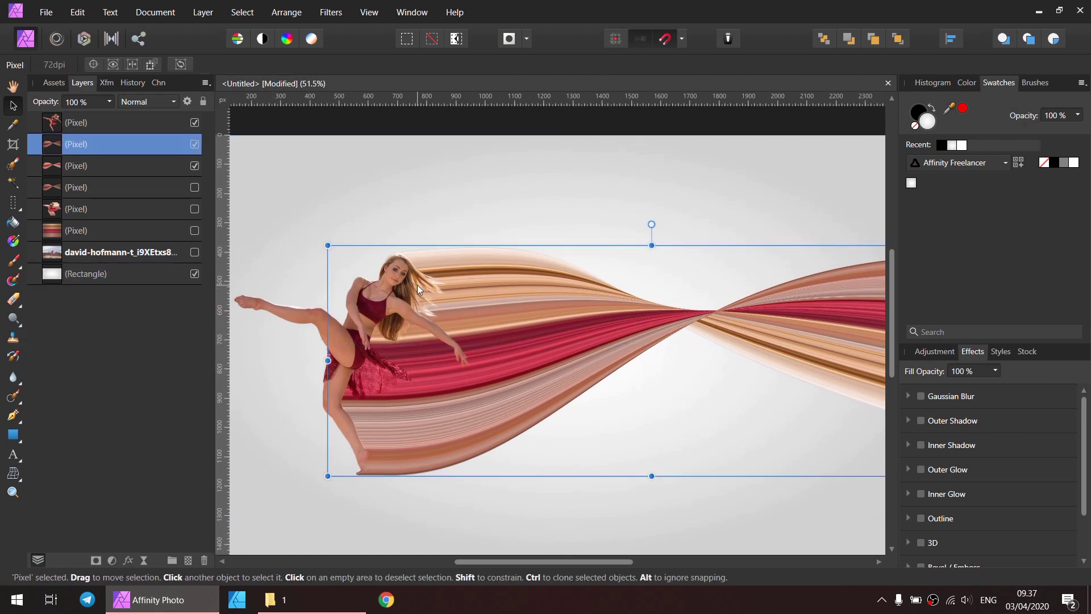
left_click(343, 235)
left_click_drag(710, 324, 602, 320)
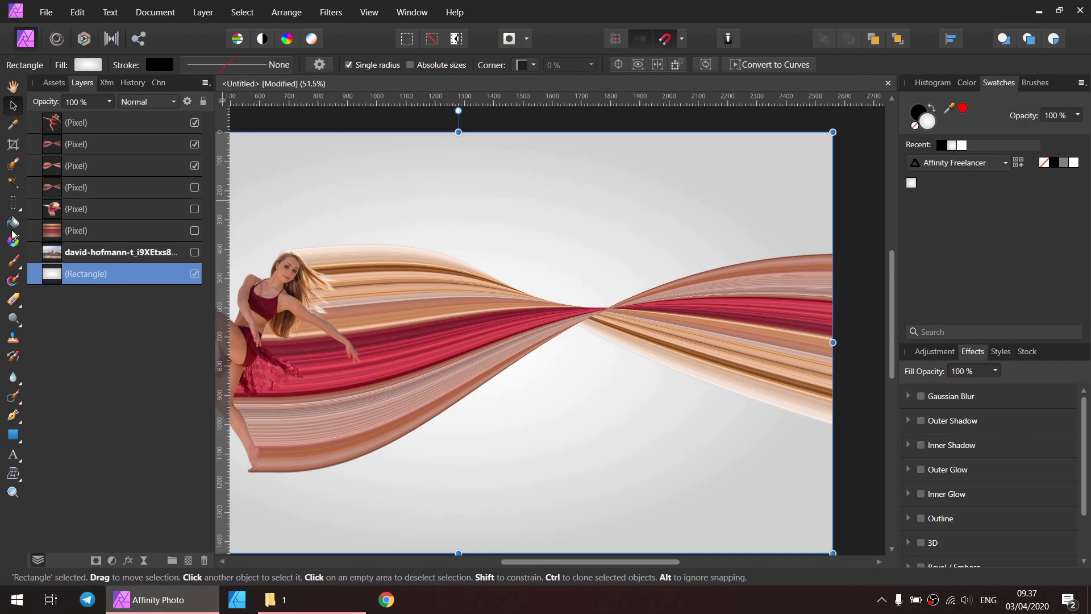
Step: Activate the Pen tool for tracing the ribbon at its crossing point
left_click(13, 415)
scroll(599, 314, "up", 2)
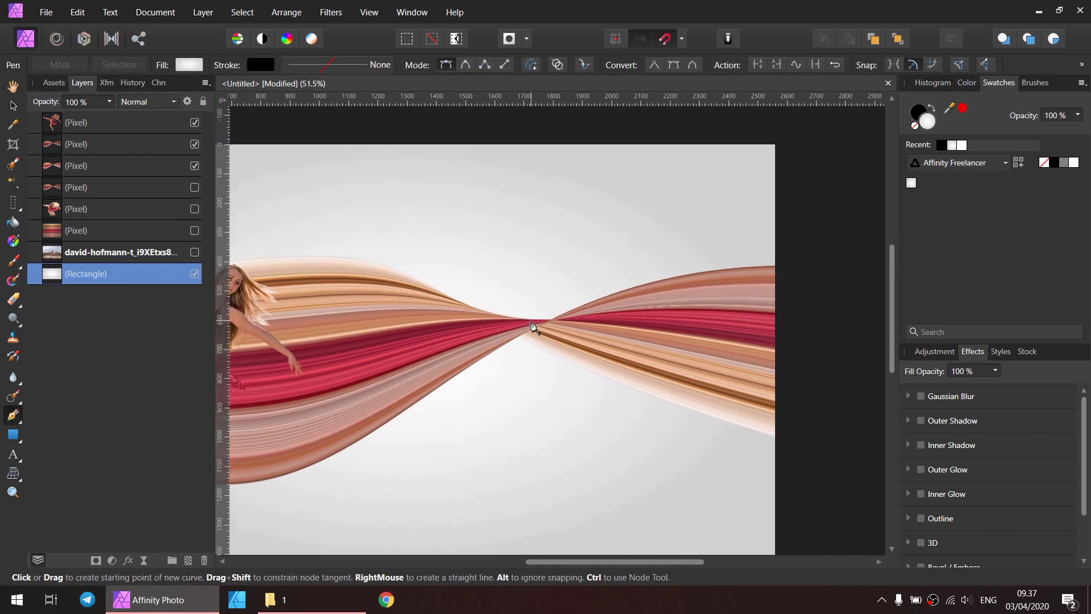
scroll(575, 358, "up", 1)
scroll(418, 331, "up", 1)
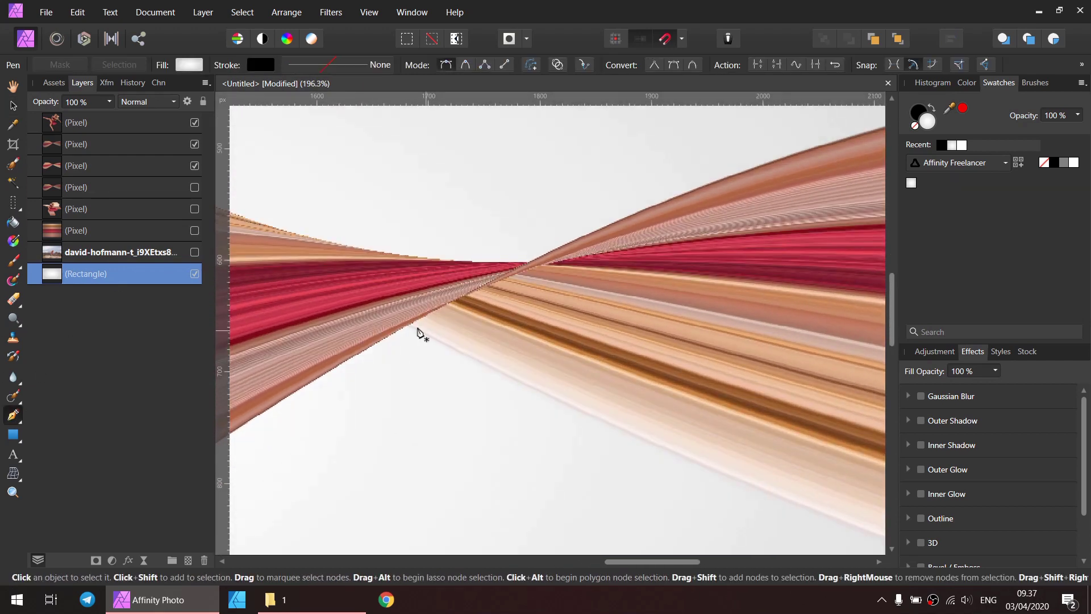
left_click(412, 326)
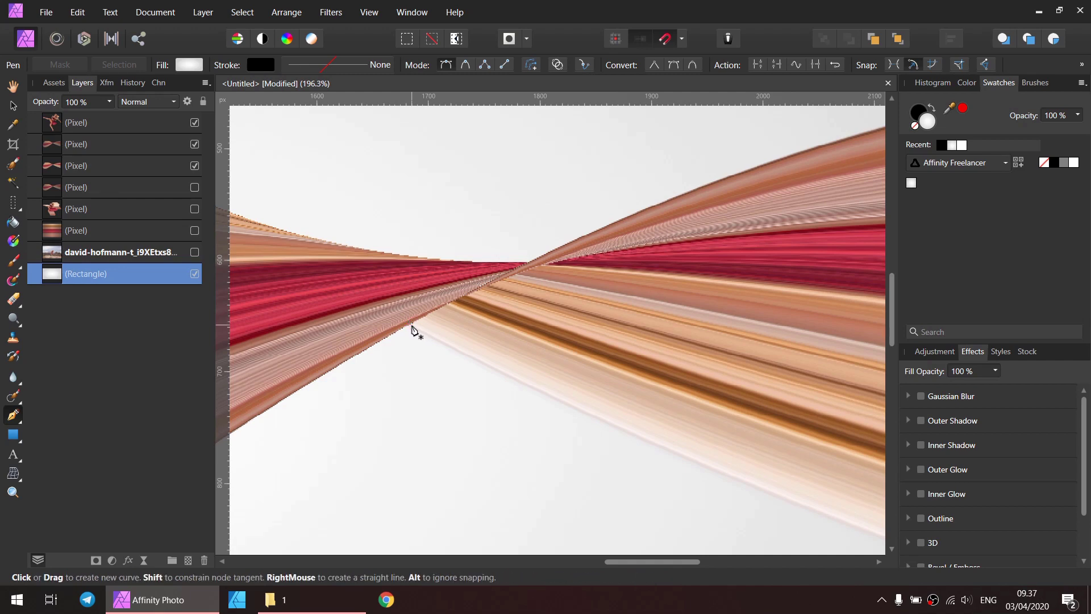
scroll(499, 355, "down", 1)
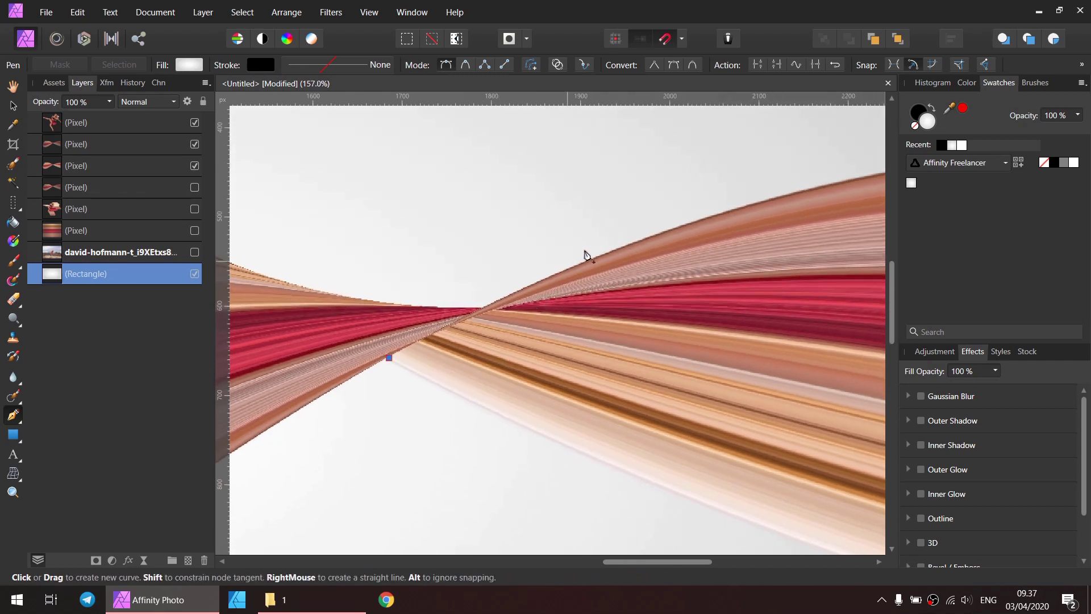
left_click_drag(643, 217, 659, 214)
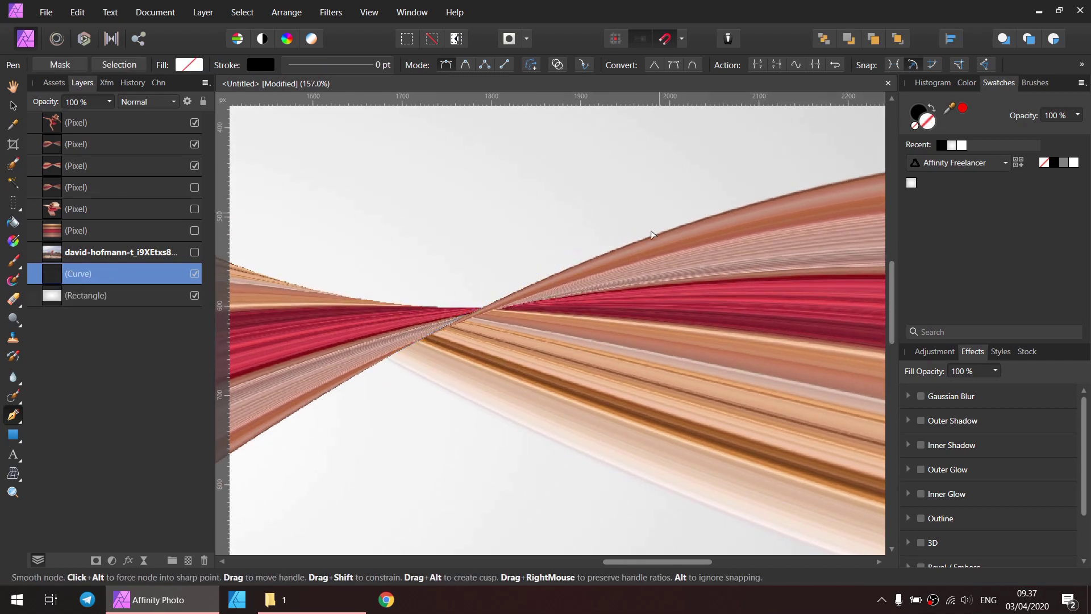
key("ctrl+z")
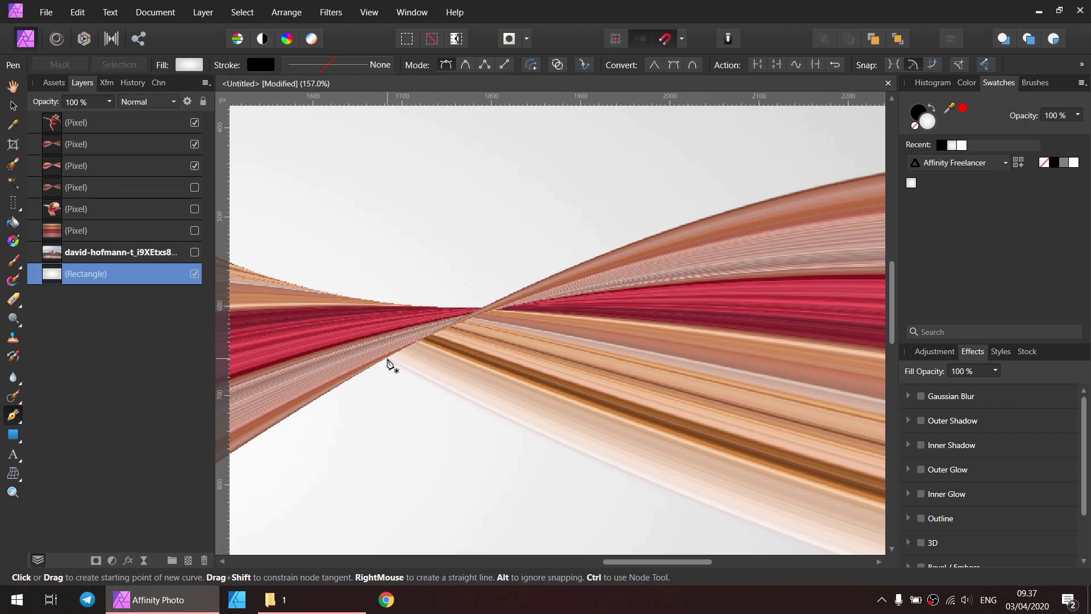
Step: Trace the upper edge of the ribbon's far half with the Pen tool, from just below the crossing point to beyond the canvas edge
left_click(389, 359)
left_click_drag(649, 238, 489, 284)
left_click(780, 158)
scroll(741, 202, "down", 1)
left_click_drag(842, 175, 658, 202)
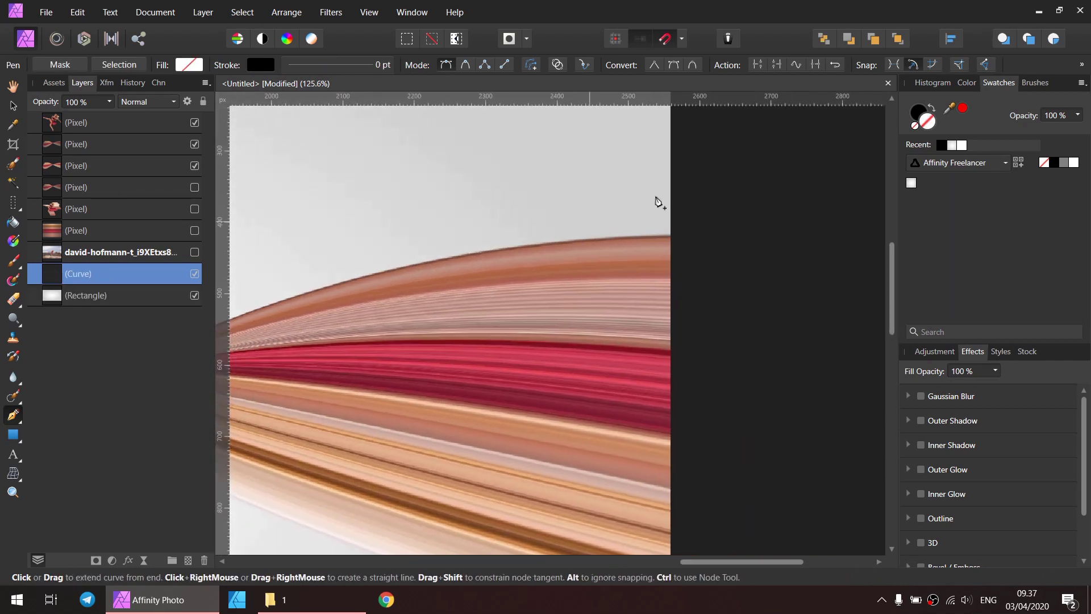
left_click(718, 207)
scroll(775, 283, "down", 3)
scroll(775, 282, "left", 1)
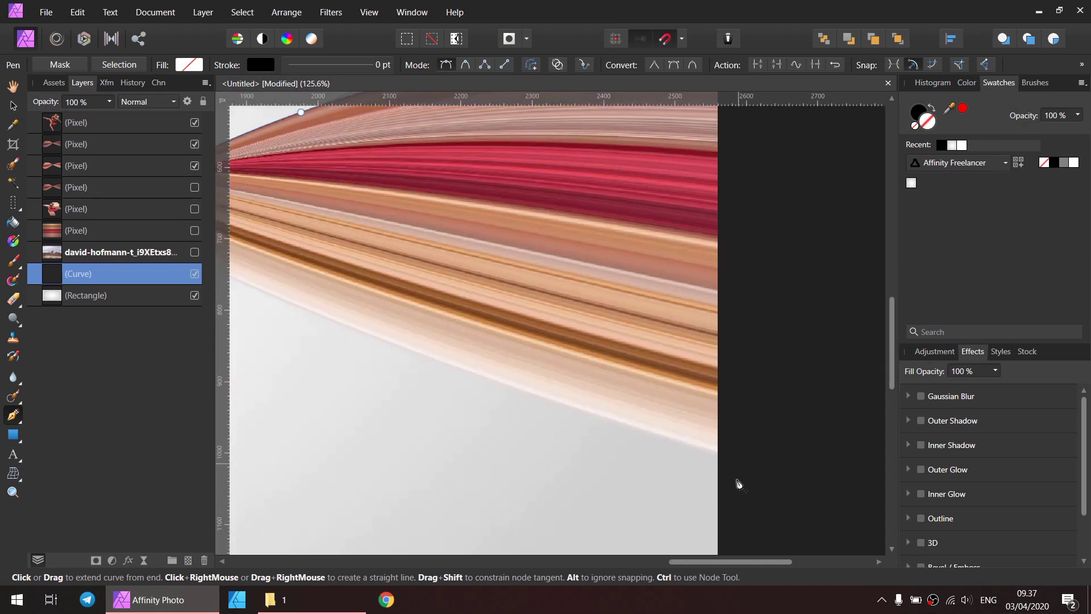
Step: Close the outline beneath the ribbon's far half back at the crossing point and convert the curve to a selection
left_click(755, 500)
scroll(480, 429, "left", 5)
scroll(480, 429, "up", 1)
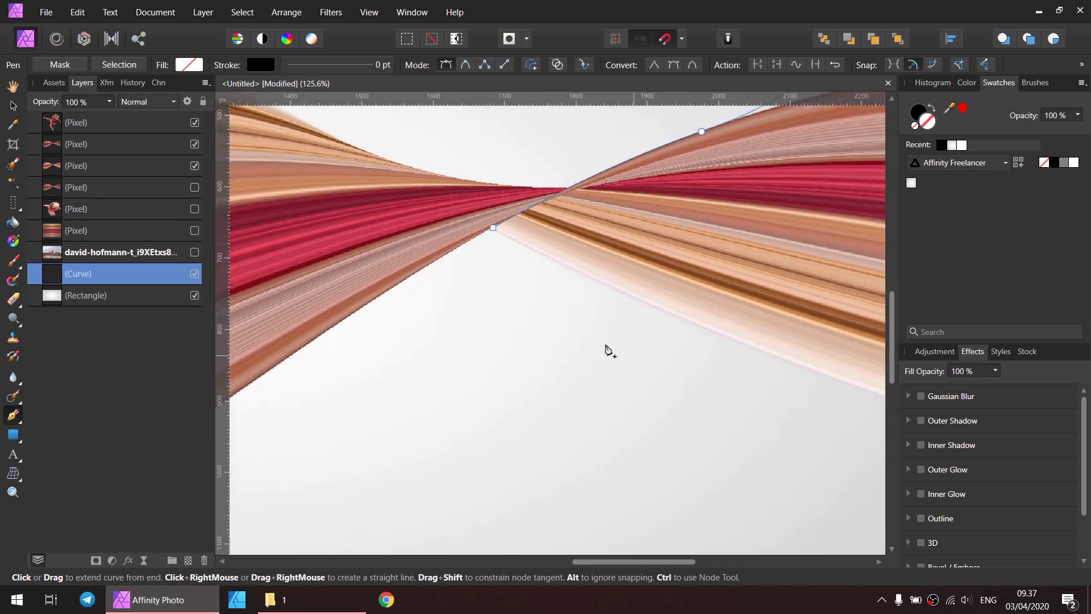
left_click(579, 330)
left_click(493, 230)
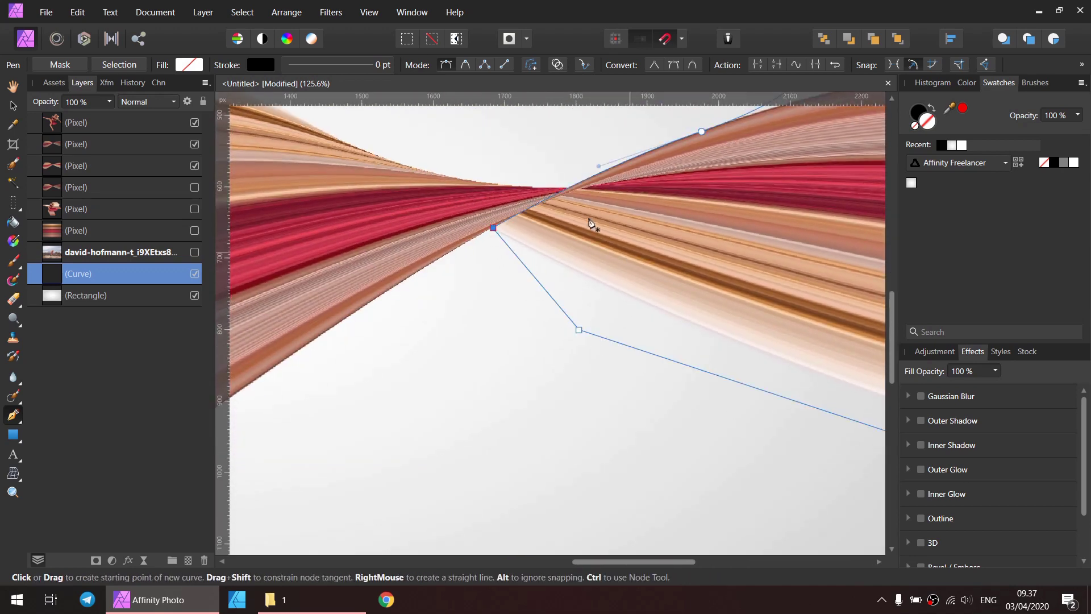
scroll(512, 343, "up", 1)
scroll(512, 343, "right", 3)
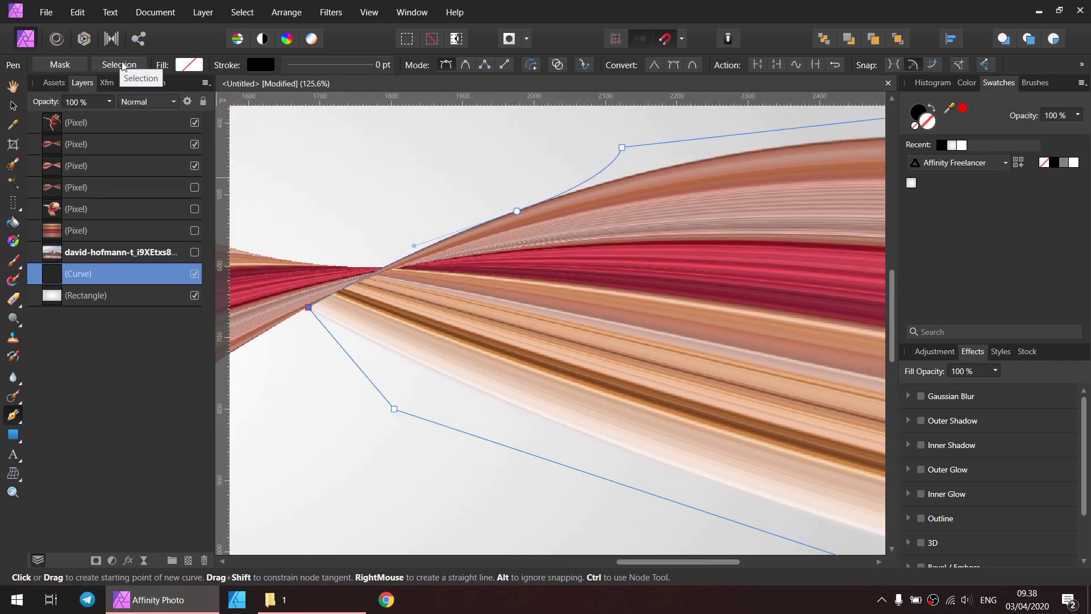
left_click(112, 65)
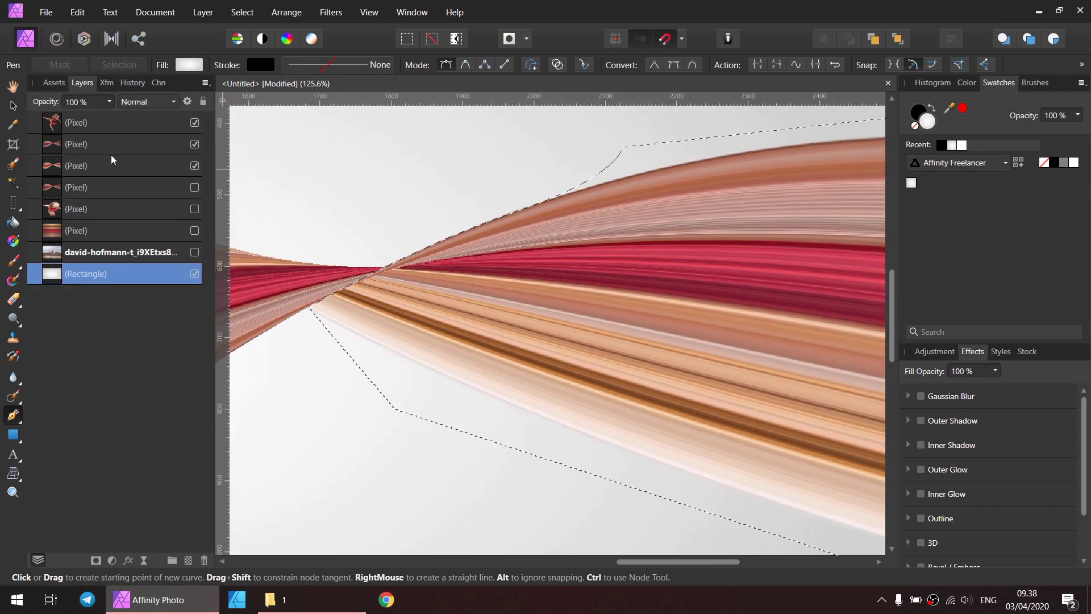
key("ctrl")
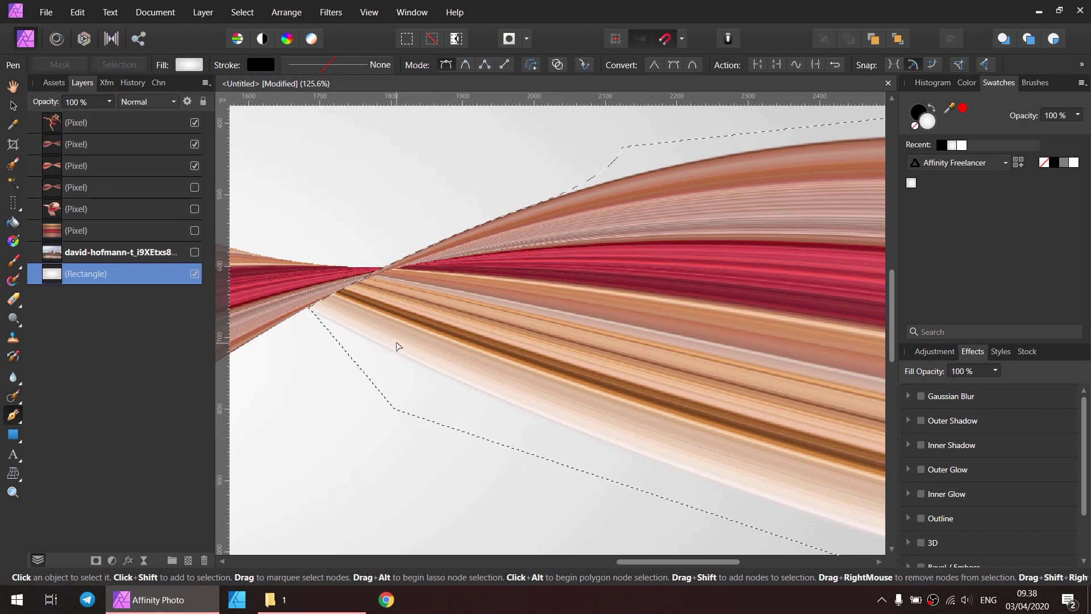
key("ctrl+j")
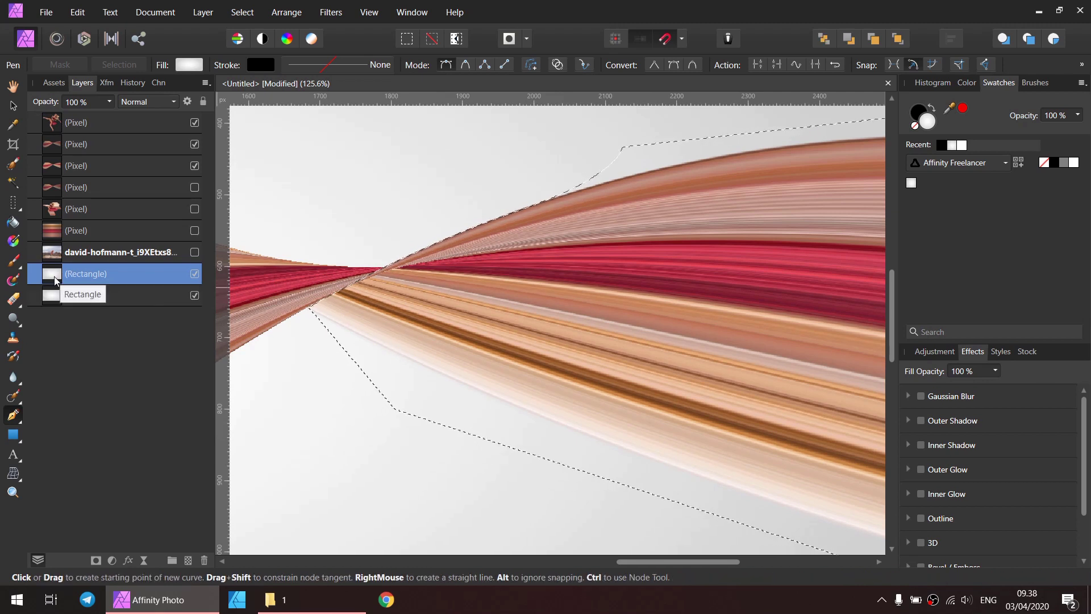
key("ctrl+z")
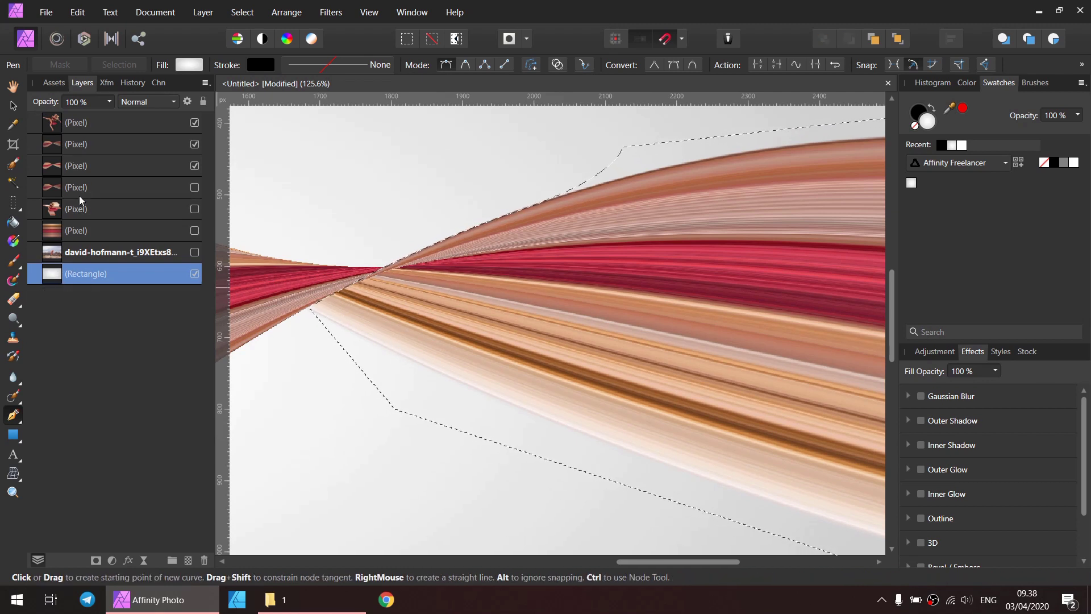
Step: Hide the upper ribbon layer, duplicate the selected far half of the ribbon layer below onto its own layer, and deselect
left_click(84, 146)
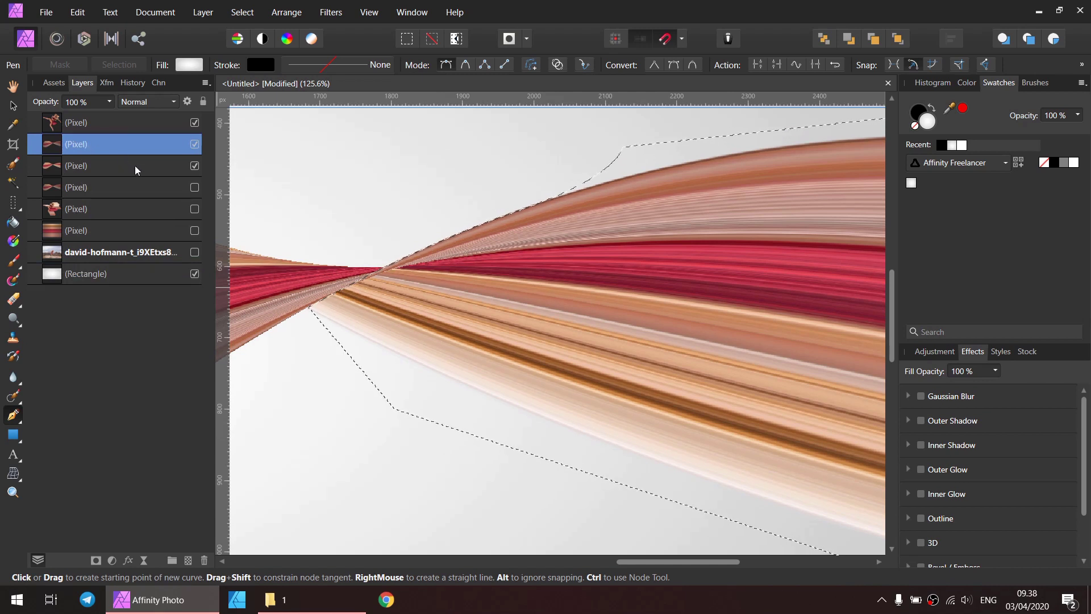
left_click(194, 146)
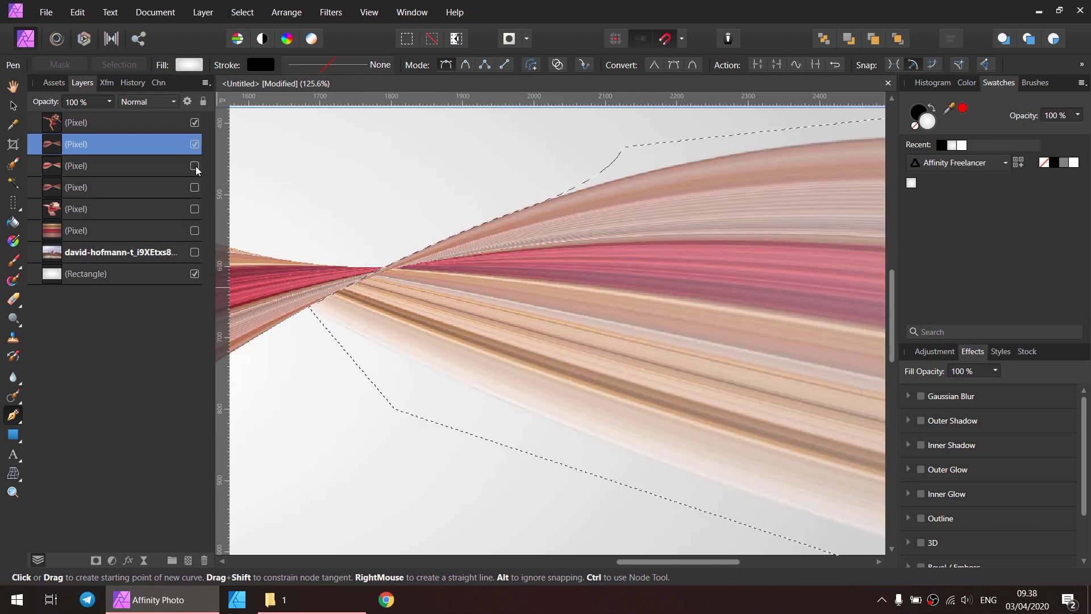
left_click(194, 166)
left_click(194, 144)
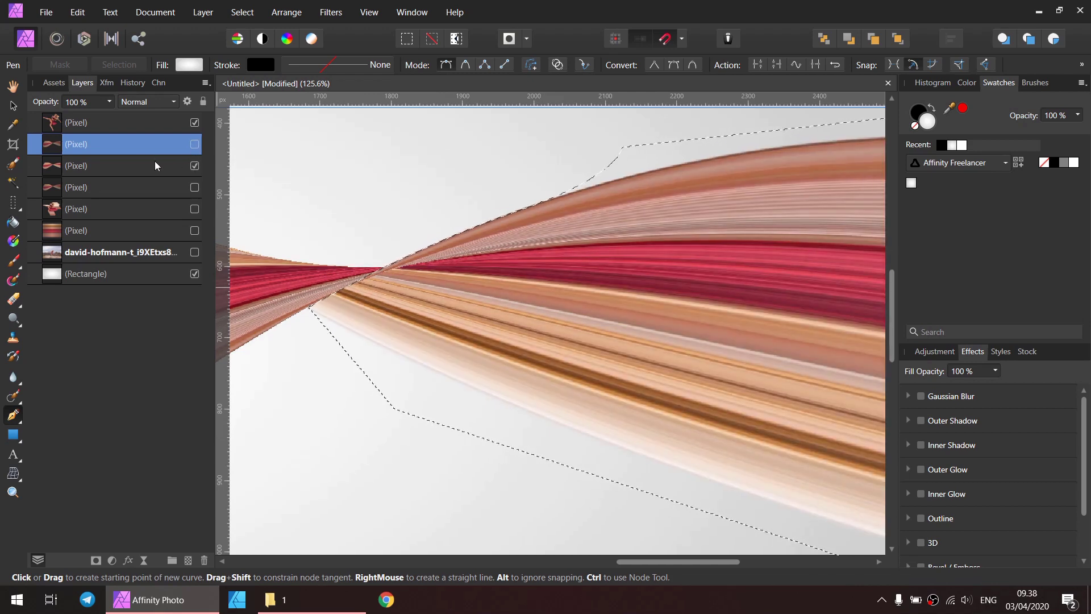
left_click(157, 165)
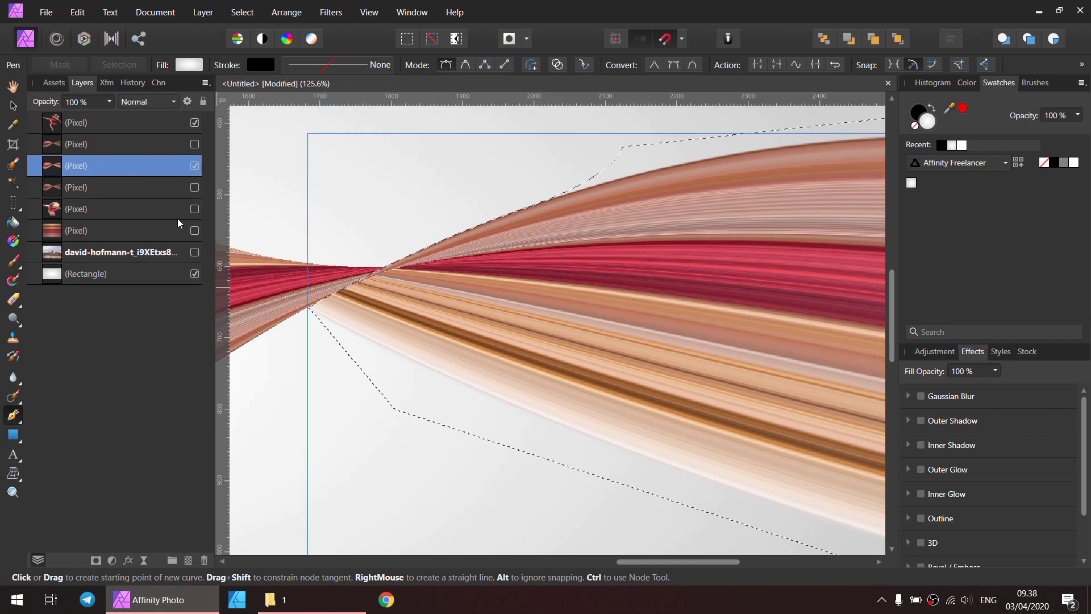
key("ctrl+j")
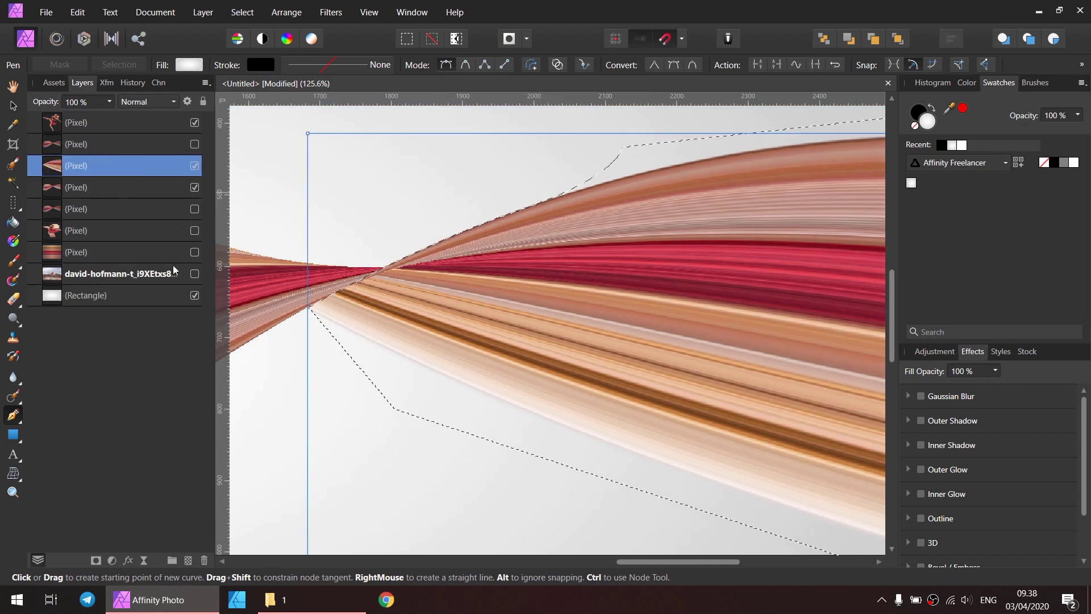
left_click(432, 39)
Step: Check the isolated far half by temporarily hiding the full ribbon layer beneath it
left_click(195, 188)
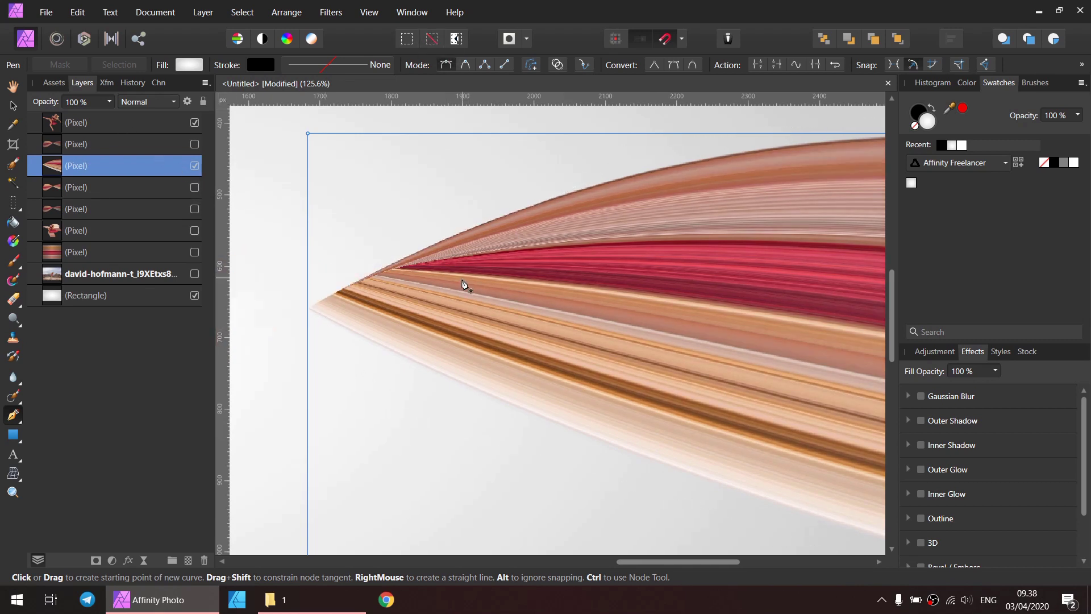
key("v")
scroll(489, 289, "down", 5)
left_click(722, 298)
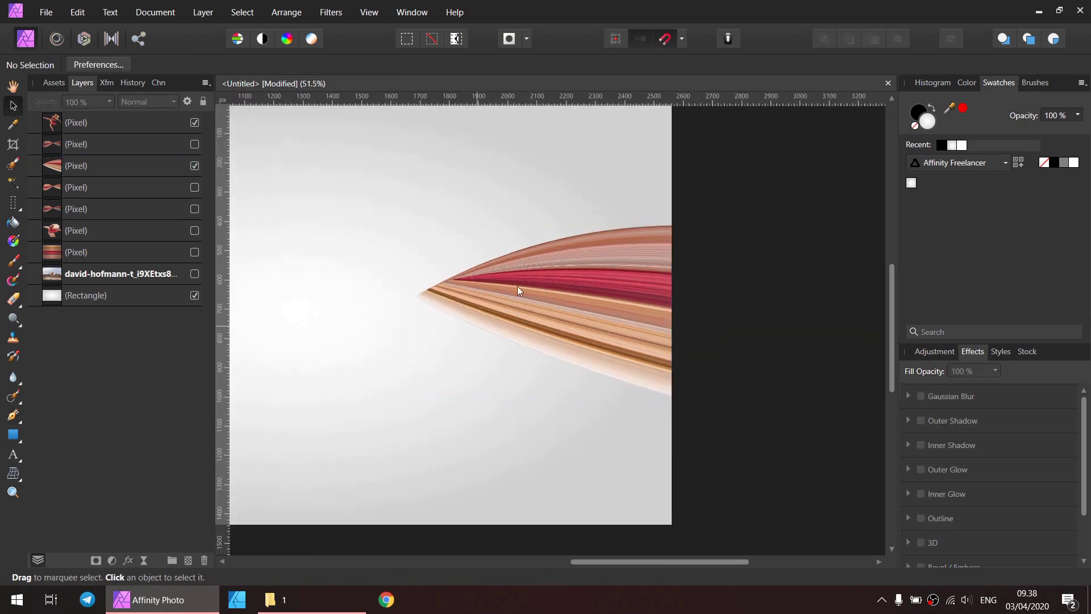
left_click(195, 189)
left_click_drag(366, 319, 609, 309)
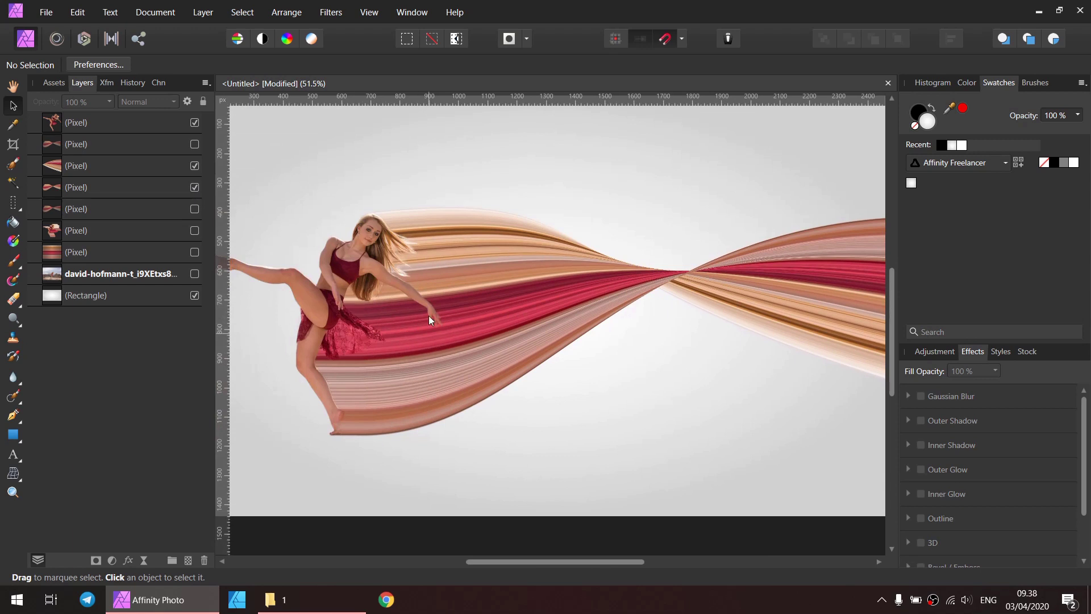
Step: Move the lowest hidden ribbon layer beneath the hidden dancer layer
left_click(63, 209)
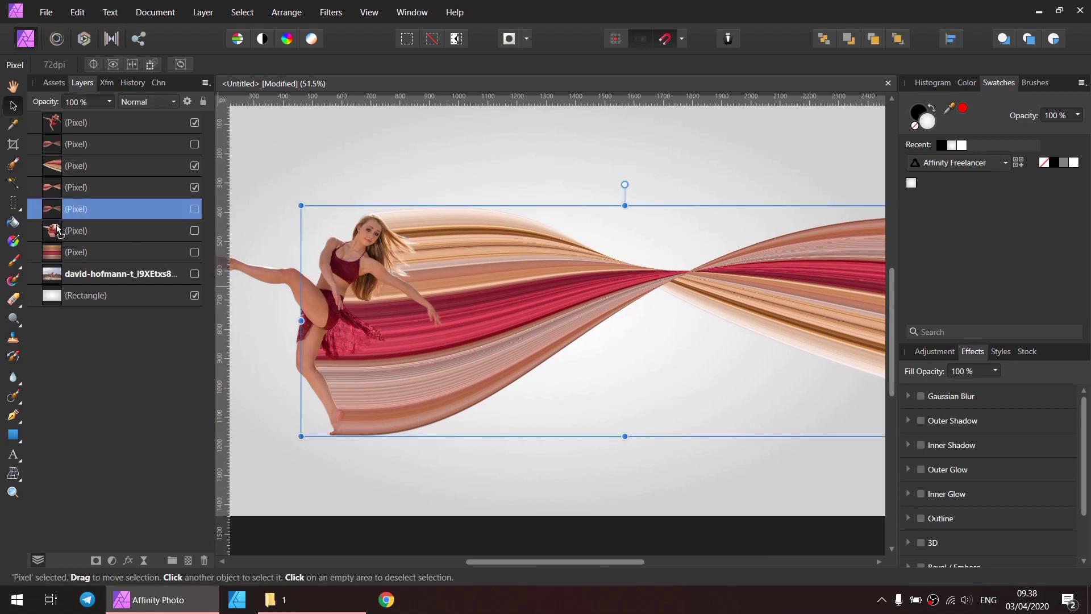
left_click_drag(57, 230, 57, 237)
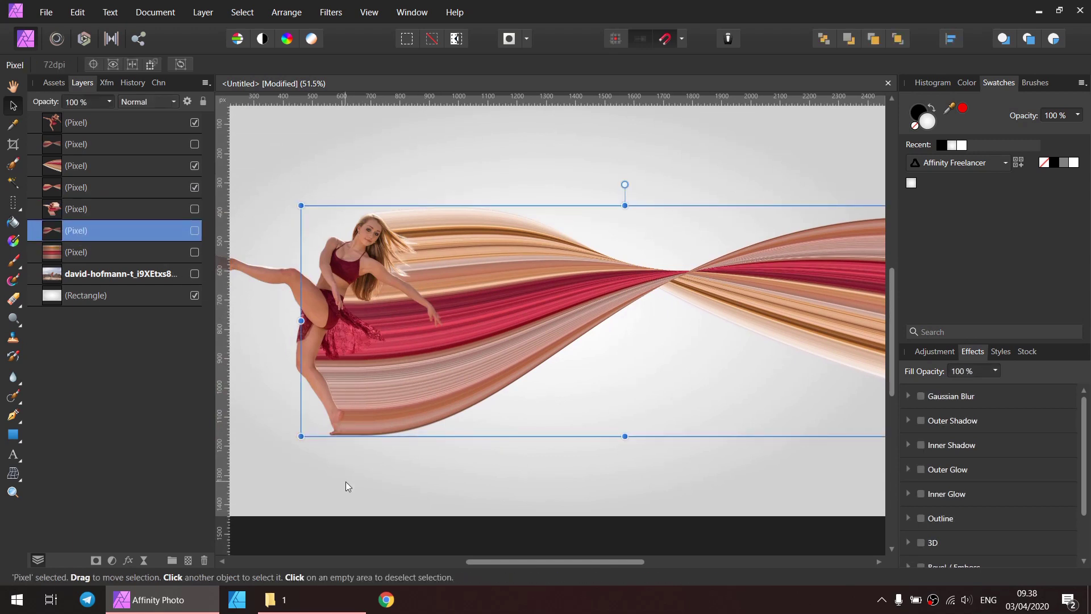
left_click(488, 435)
scroll(488, 435, "right", 2)
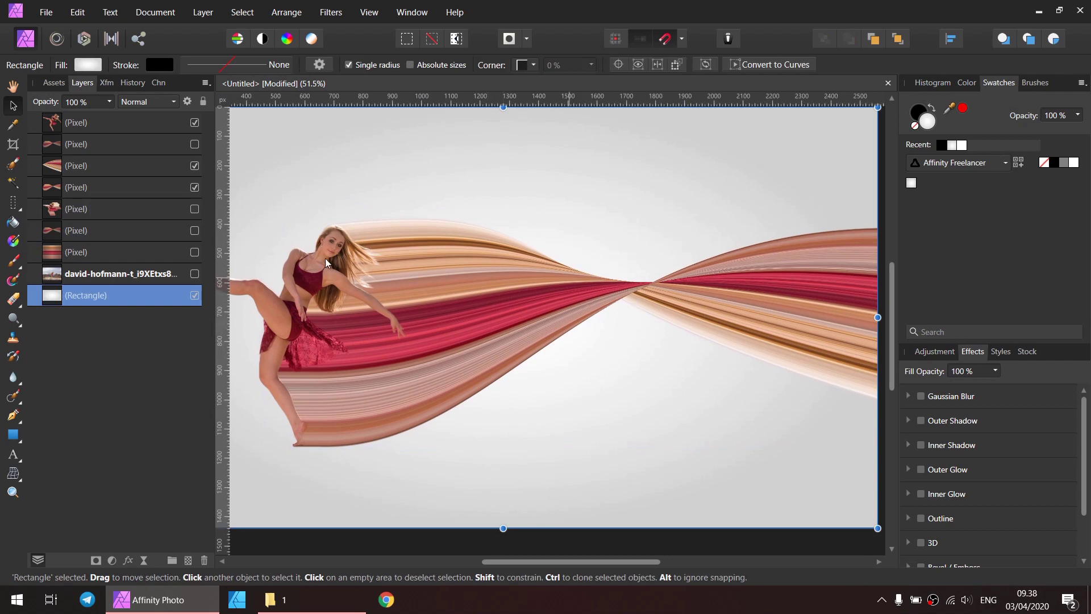
Step: Draw a rectangle above the far-half layer, covering the ribbon from the twist to near the canvas edge
left_click(114, 169)
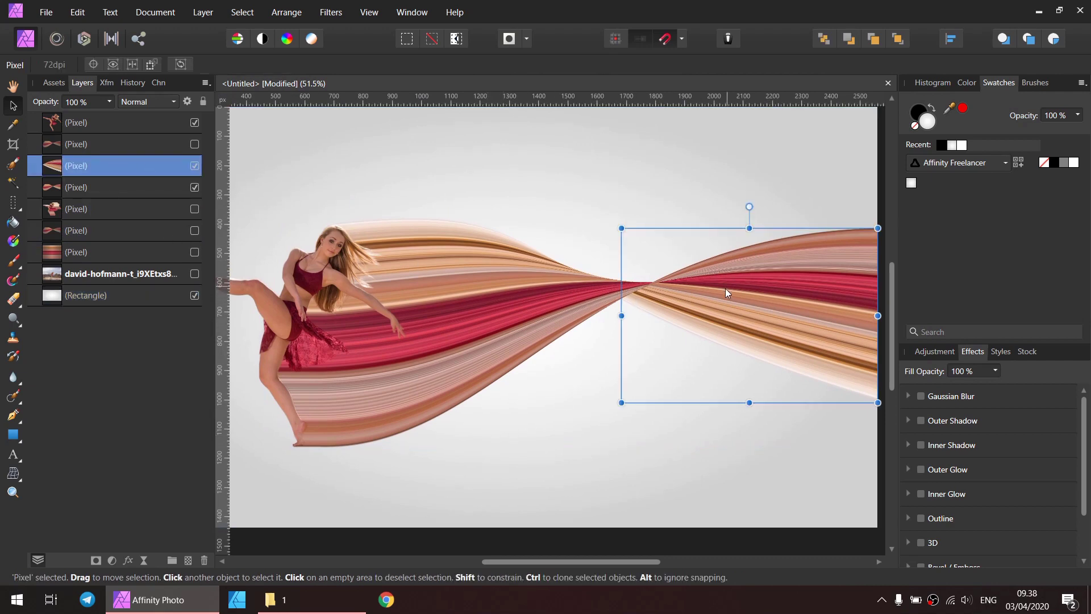
scroll(708, 284, "up", 4)
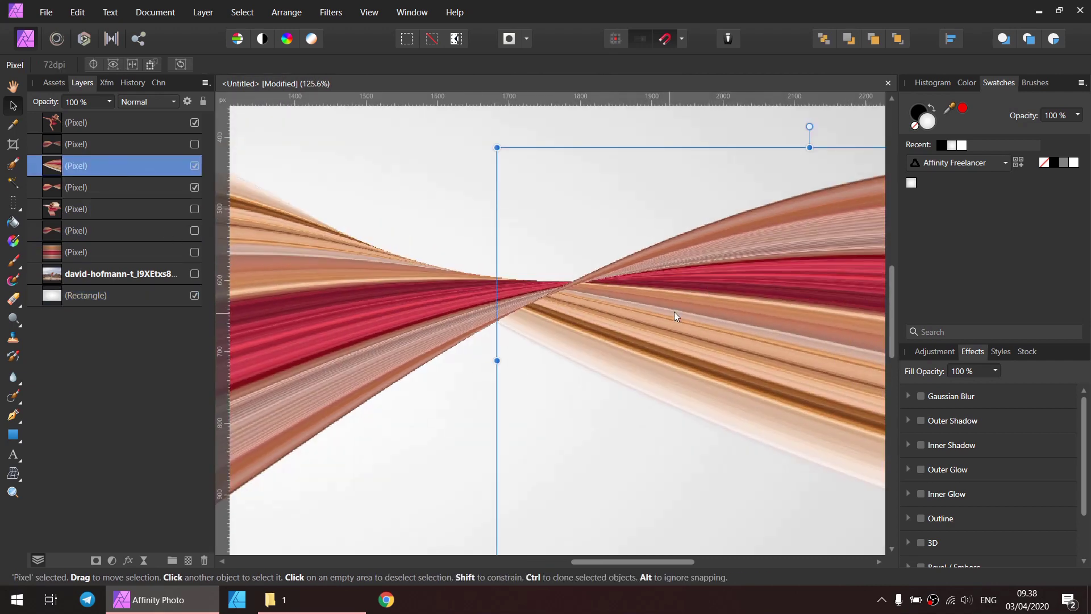
left_click_drag(675, 312, 602, 331)
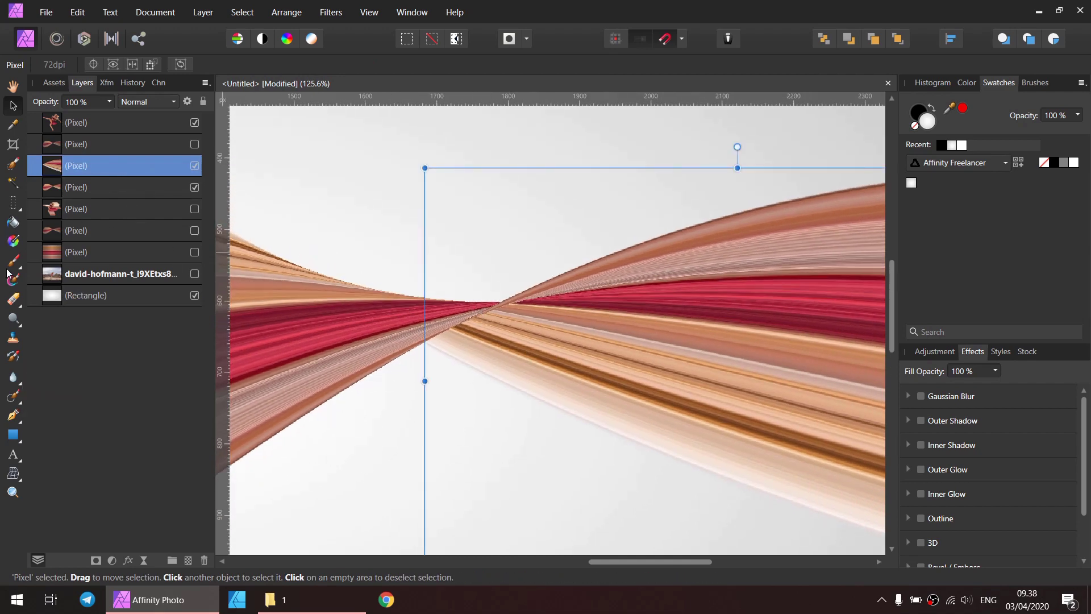
left_click(14, 436)
scroll(482, 366, "down", 3)
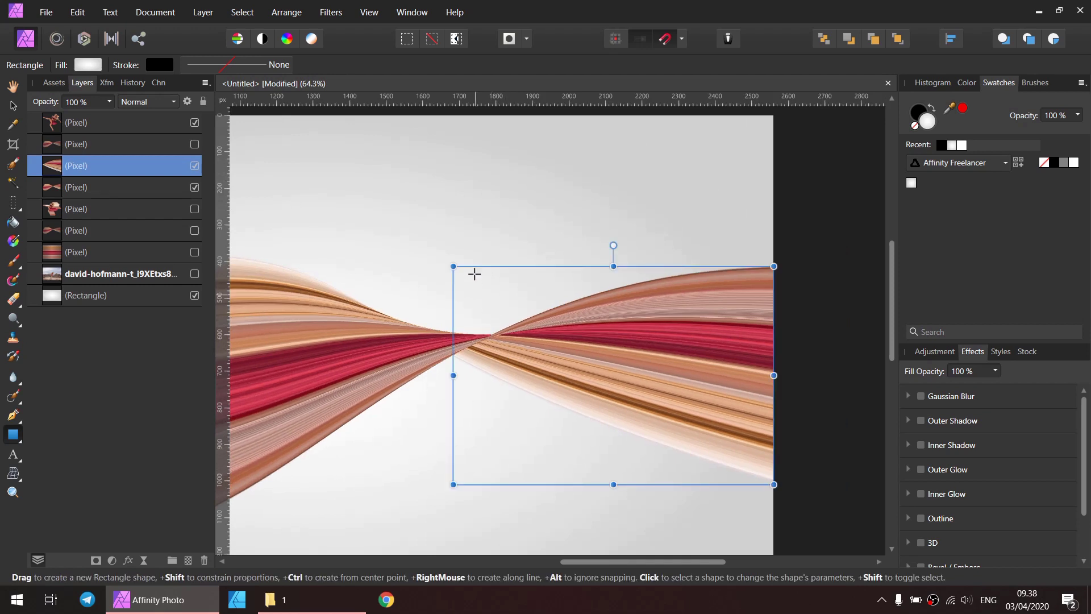
left_click_drag(437, 234, 724, 508)
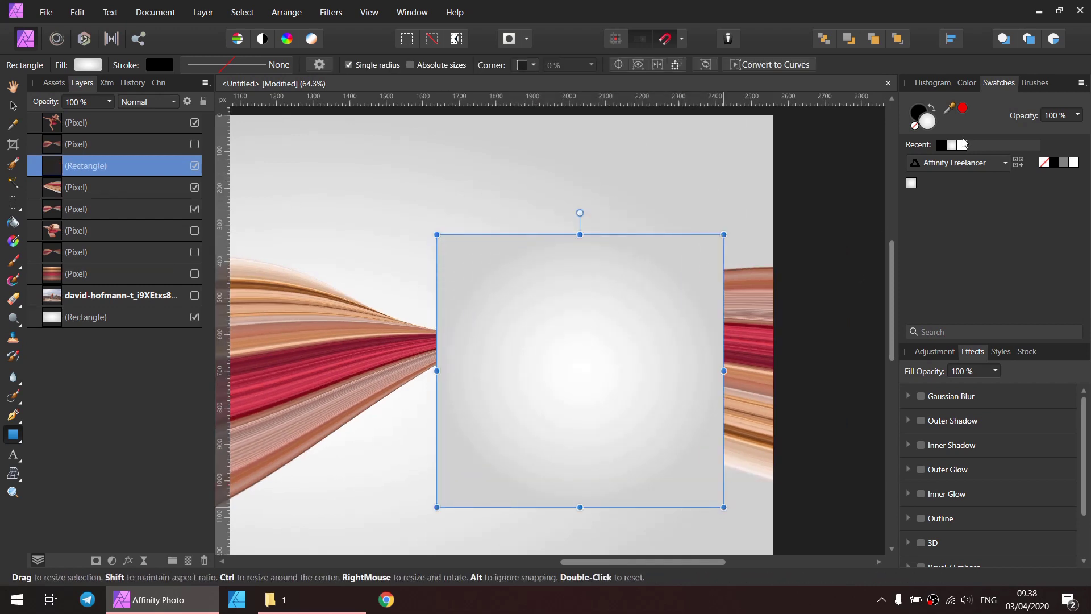
Step: Fill the new rectangle with solid black and clip it inside the far-half ribbon layer
left_click(1064, 163)
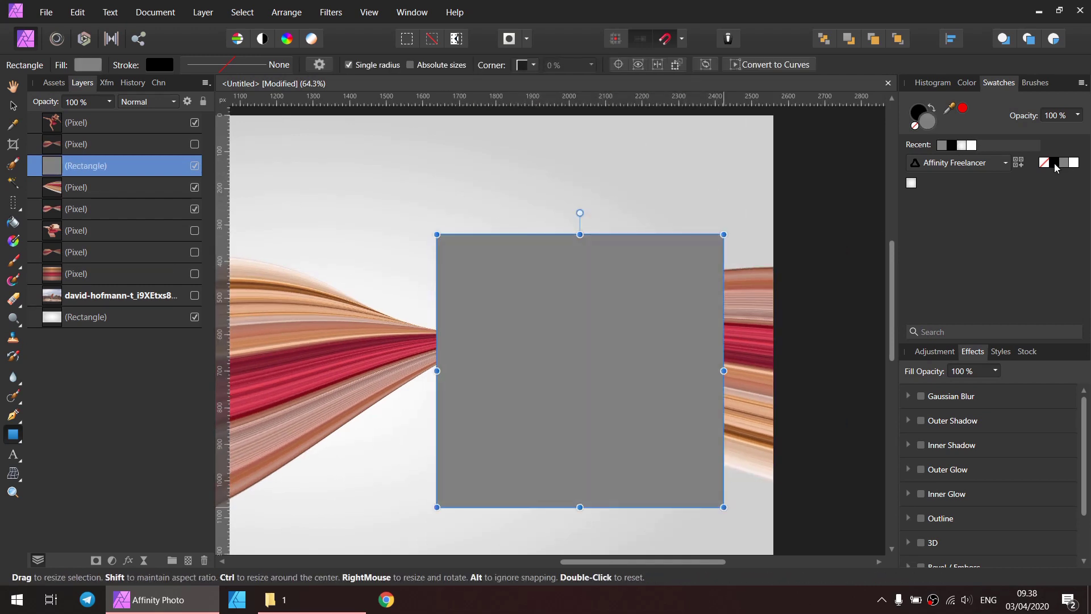
left_click(1055, 163)
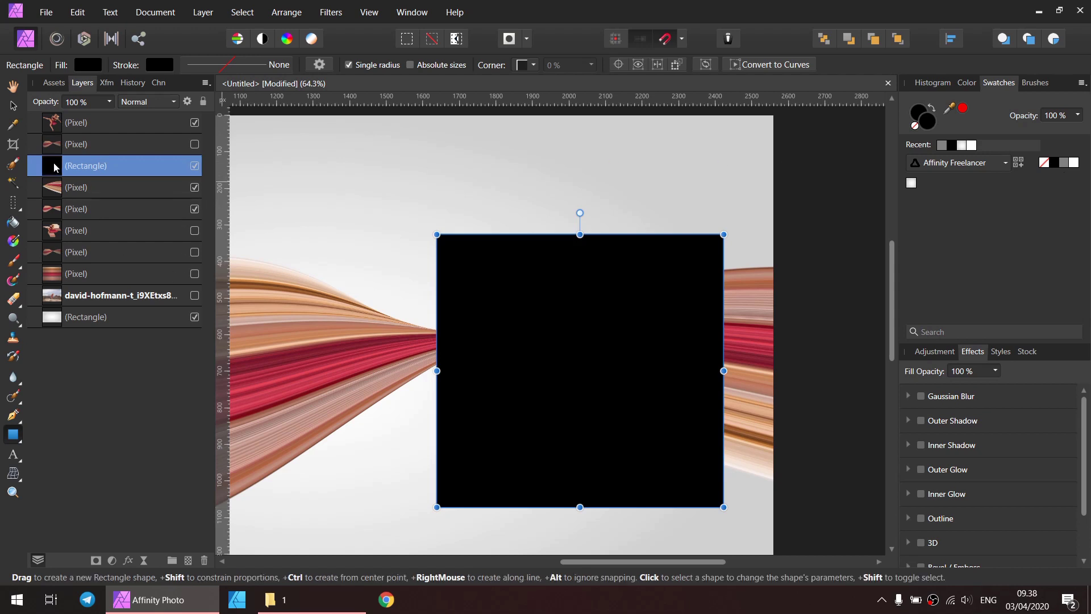
left_click_drag(57, 168, 108, 209)
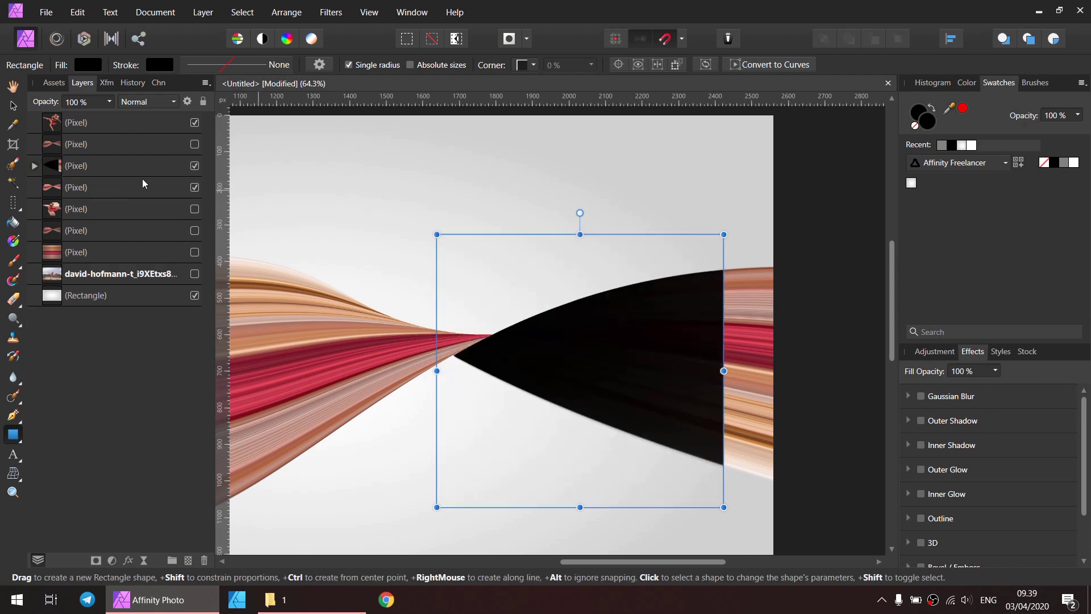
Step: Apply a linear gradient to the clipped rectangle from the twist outward along the ribbon and set its end stop to 0% opacity
left_click(14, 241)
left_click_drag(483, 342, 678, 374)
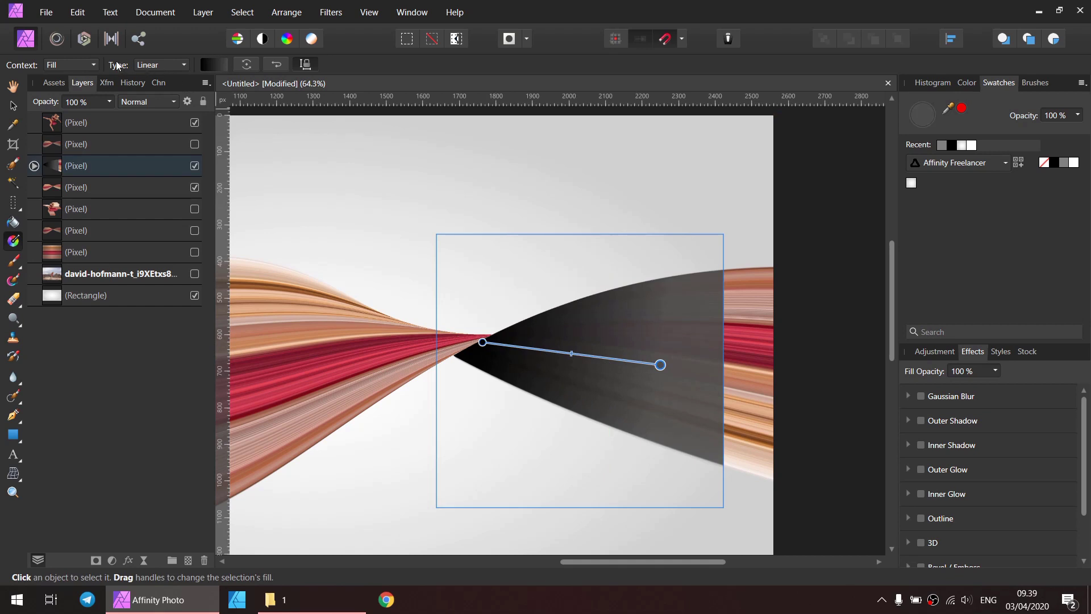
left_click(214, 64)
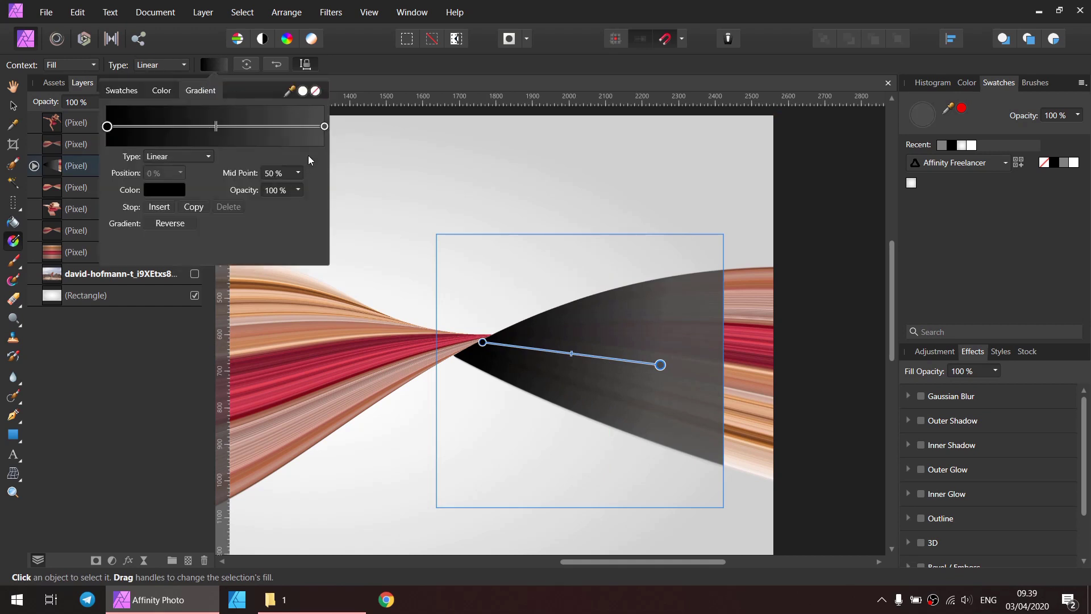
left_click(324, 126)
left_click(298, 189)
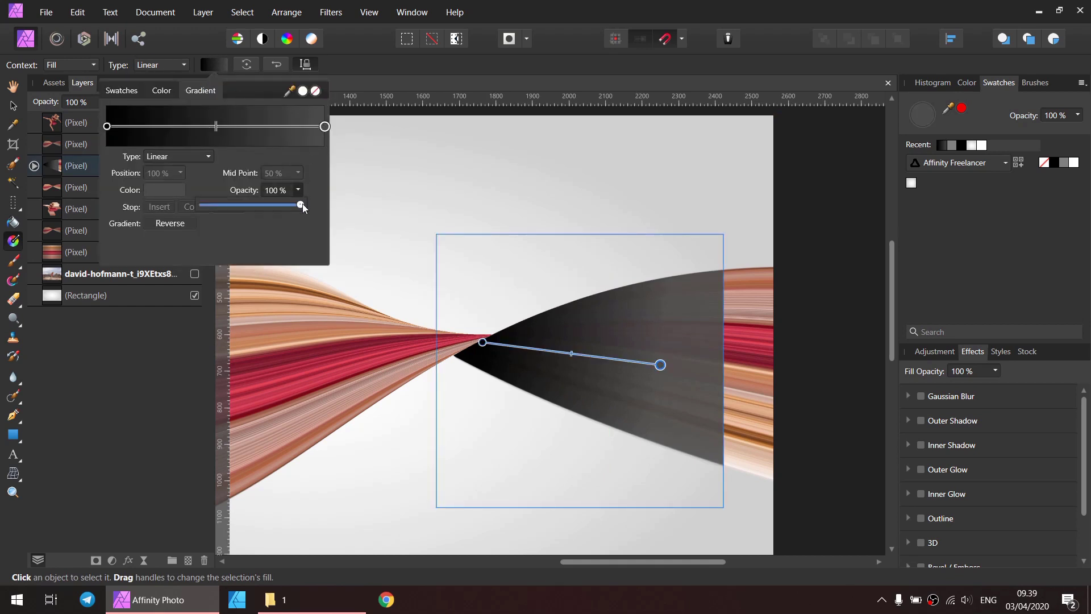
left_click_drag(302, 203, 162, 208)
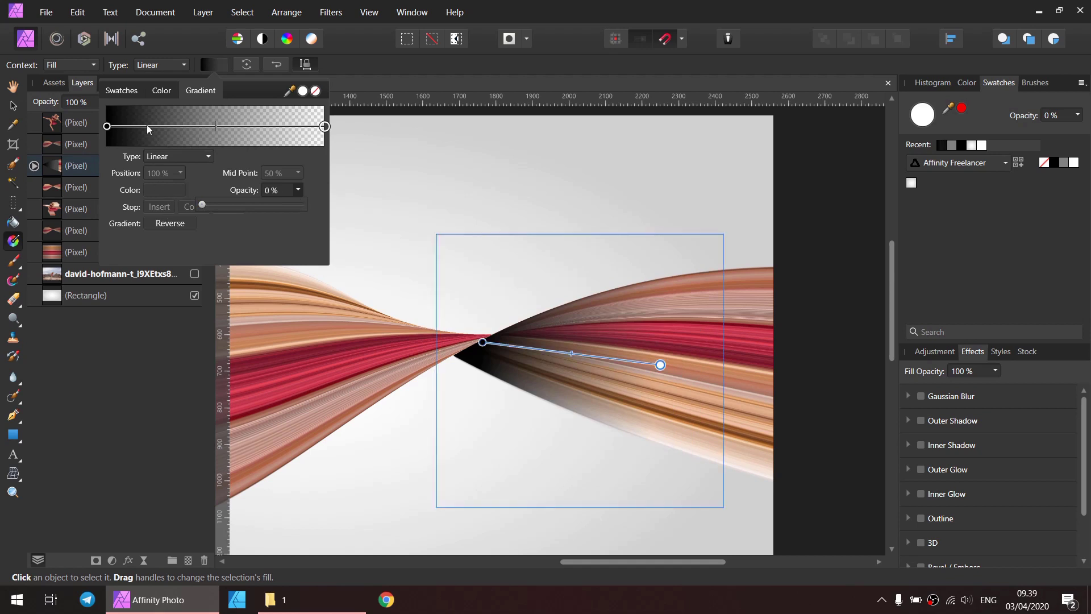
Step: Set the opacity of the gradient's start stop at the twist to 80% and deselect the shadow
left_click(107, 127)
left_click(108, 126)
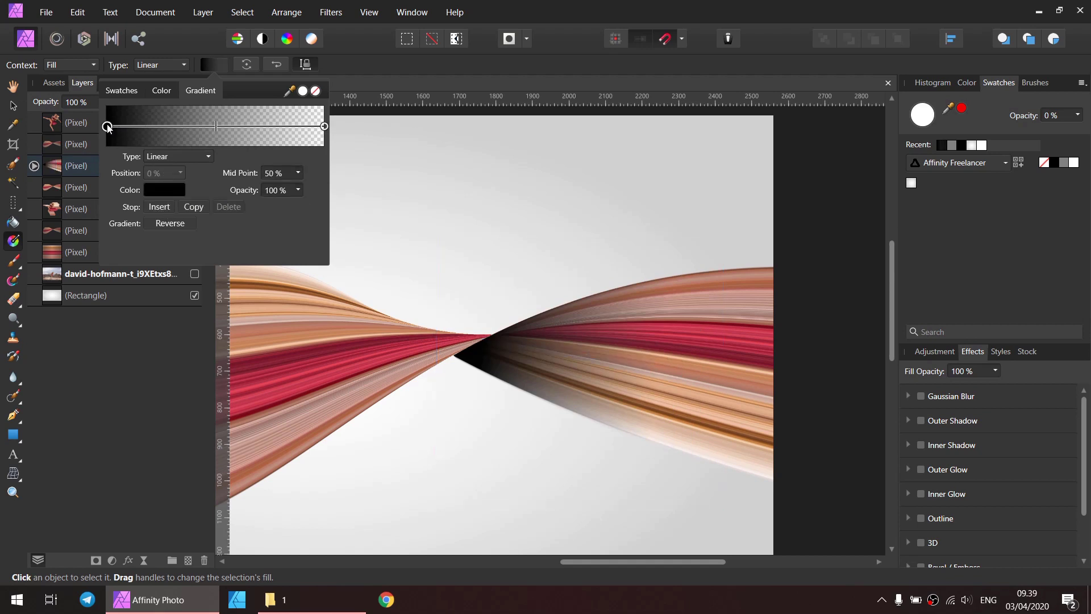
left_click(298, 190)
left_click_drag(301, 204, 281, 205)
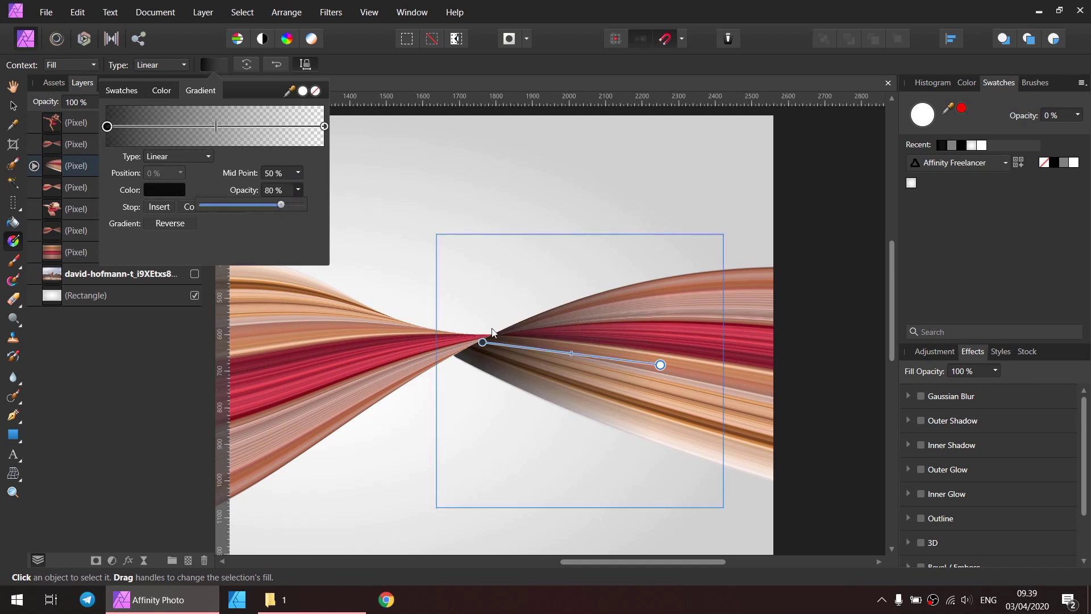
left_click(394, 111)
key("v")
scroll(542, 367, "down", 3)
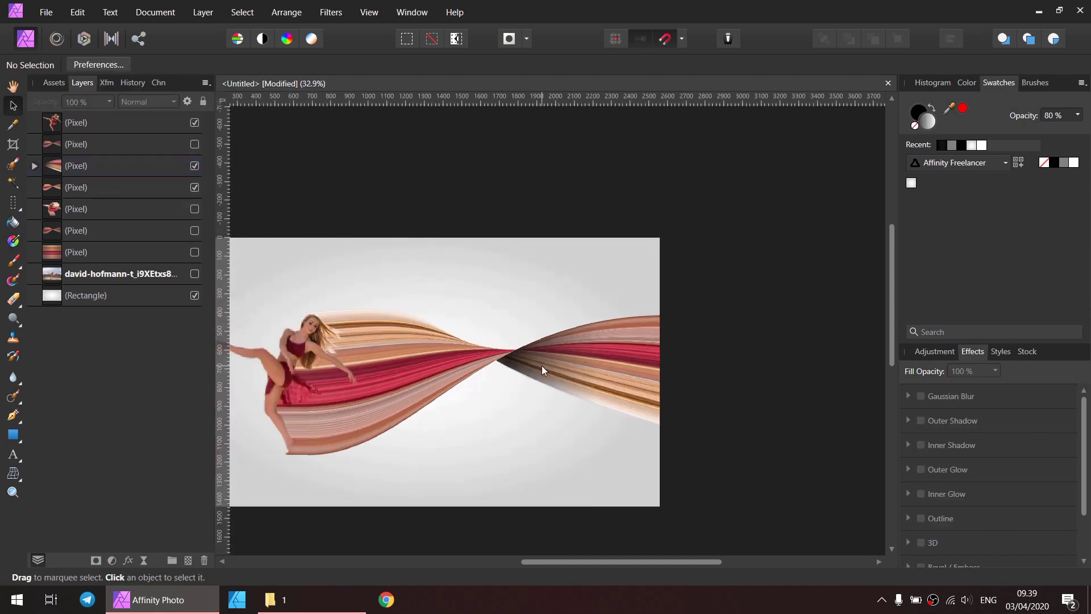
Step: Set up the Dodge Brush with 70% flow and the Highlights tonal range
scroll(542, 364, "up", 3)
scroll(523, 360, "left", 4)
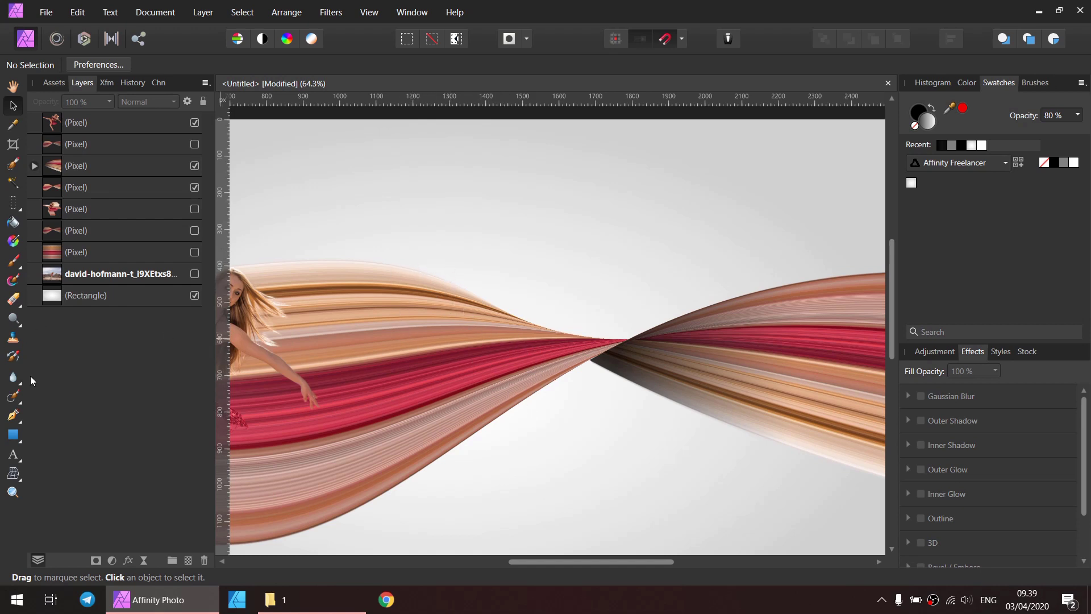
left_click(13, 319)
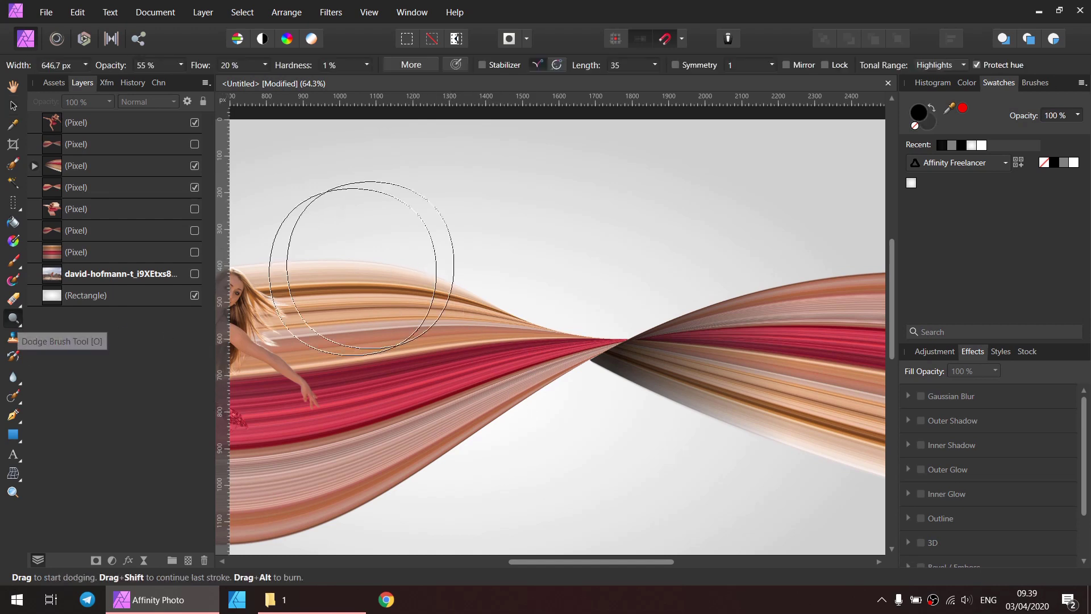
left_click(265, 65)
left_click_drag(275, 84, 316, 84)
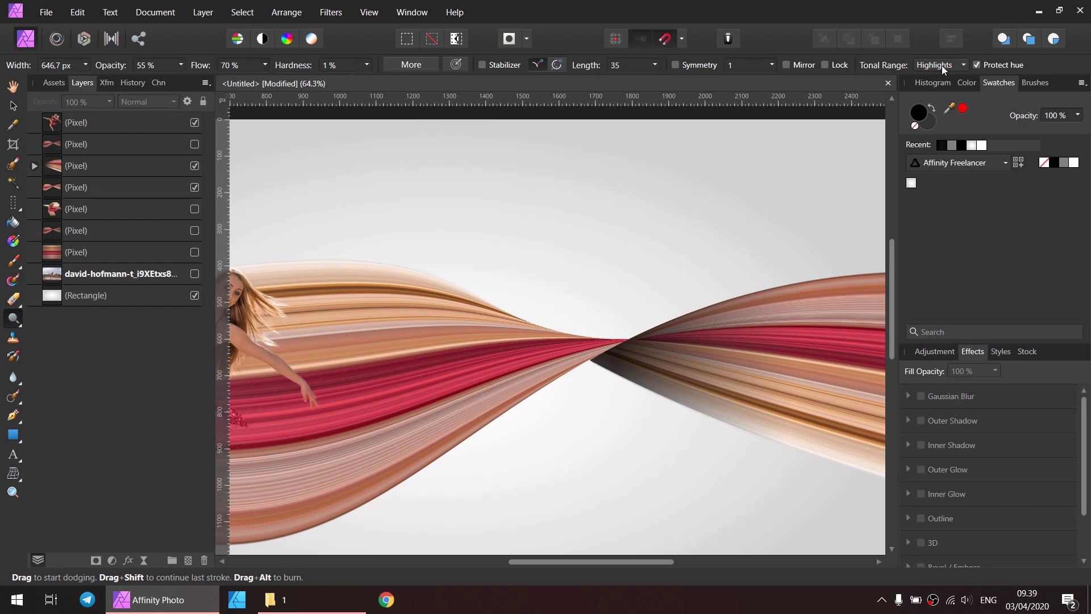
left_click(968, 66)
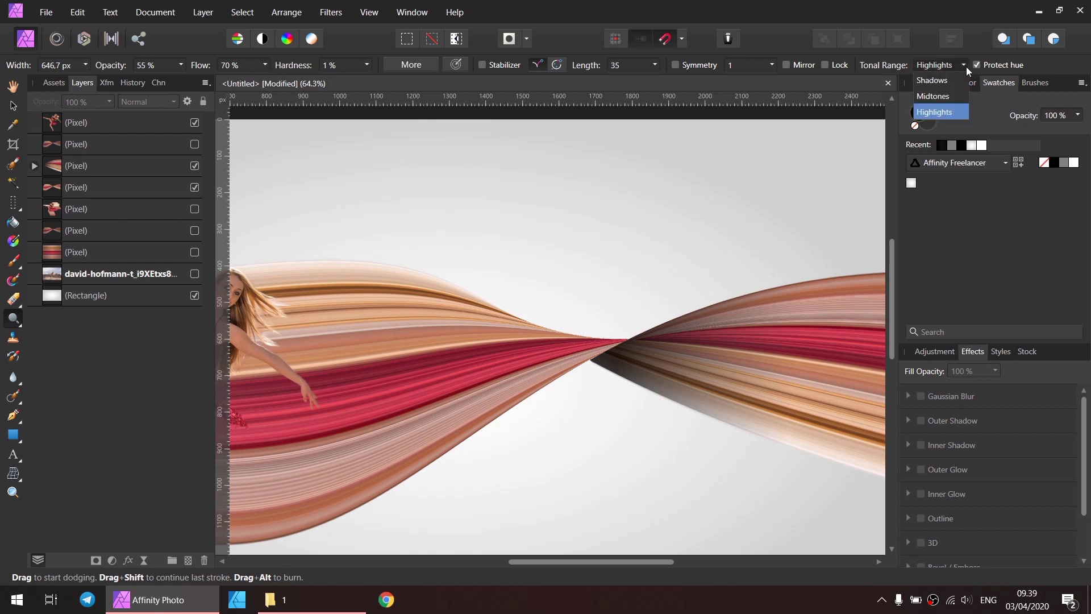
left_click(939, 112)
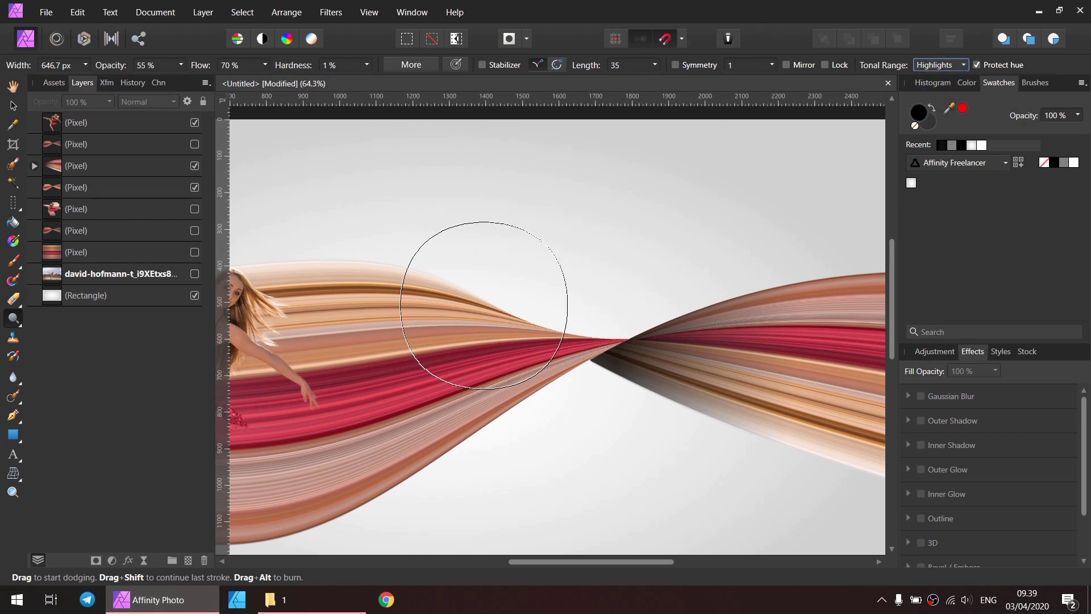
Step: Dodge a narrow highlight band across the near-half ribbon layer, midway between dancer and twist, using a brush about 108 px wide
key("bracketleft")
key("bracketleft")
key("bracketleft")
key("bracketleft")
key("bracketleft")
key("bracketleft")
key("bracketleft")
key("bracketleft")
key("bracketleft")
key("bracketleft")
key("bracketleft")
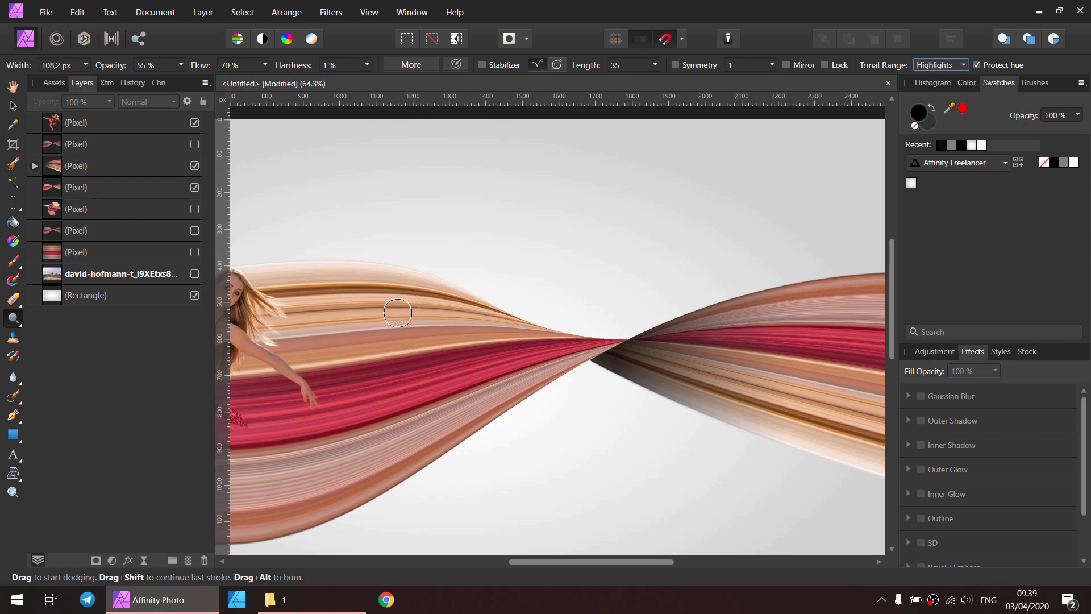
left_click_drag(392, 309, 537, 329)
scroll(537, 328, "down", 2)
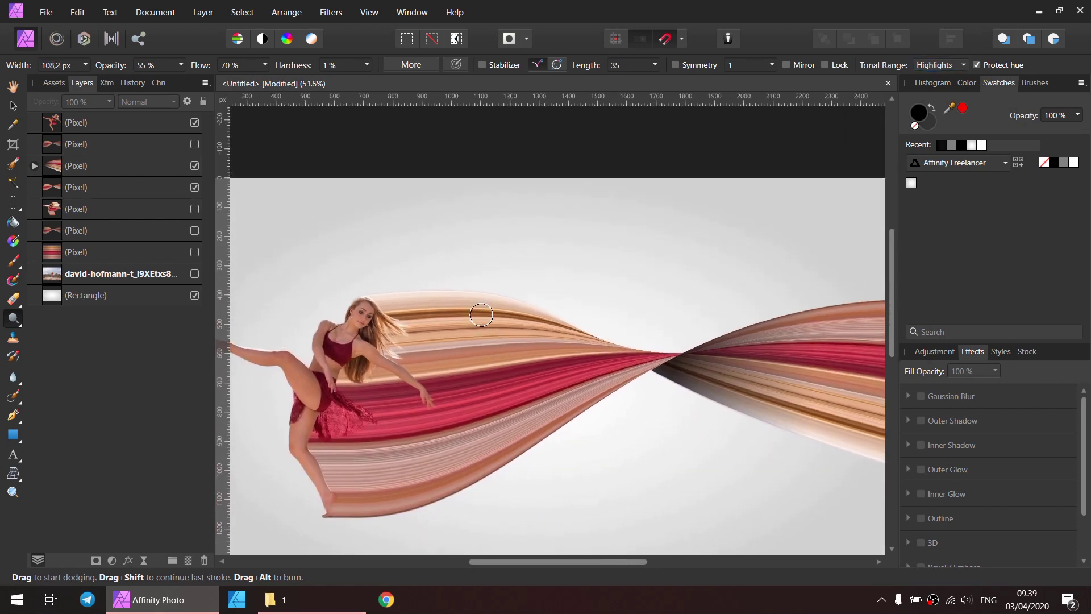
scroll(478, 308, "up", 2)
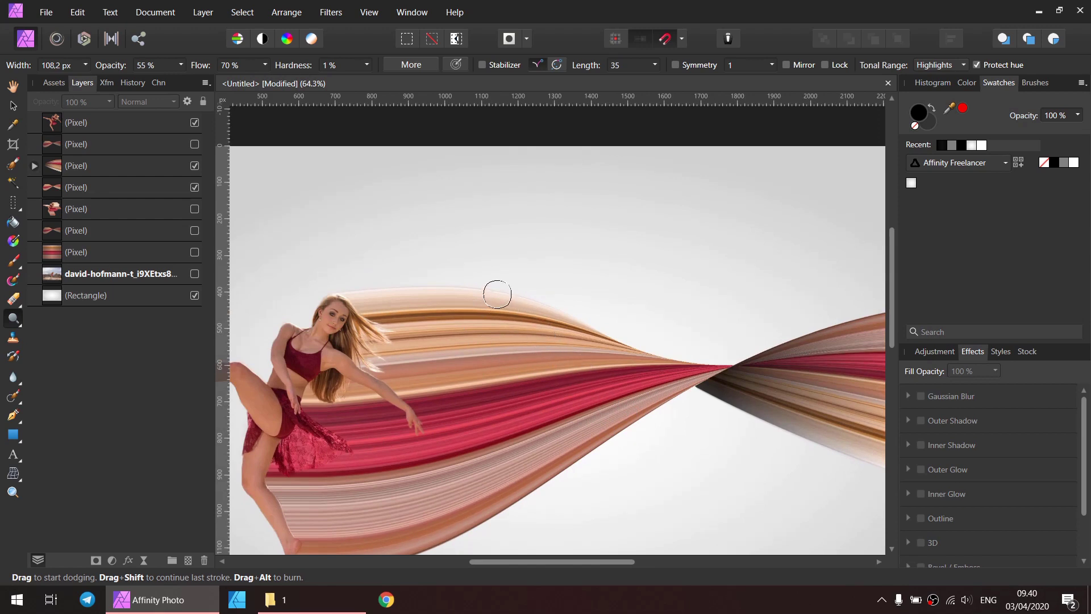
left_click(88, 166)
left_click(159, 197)
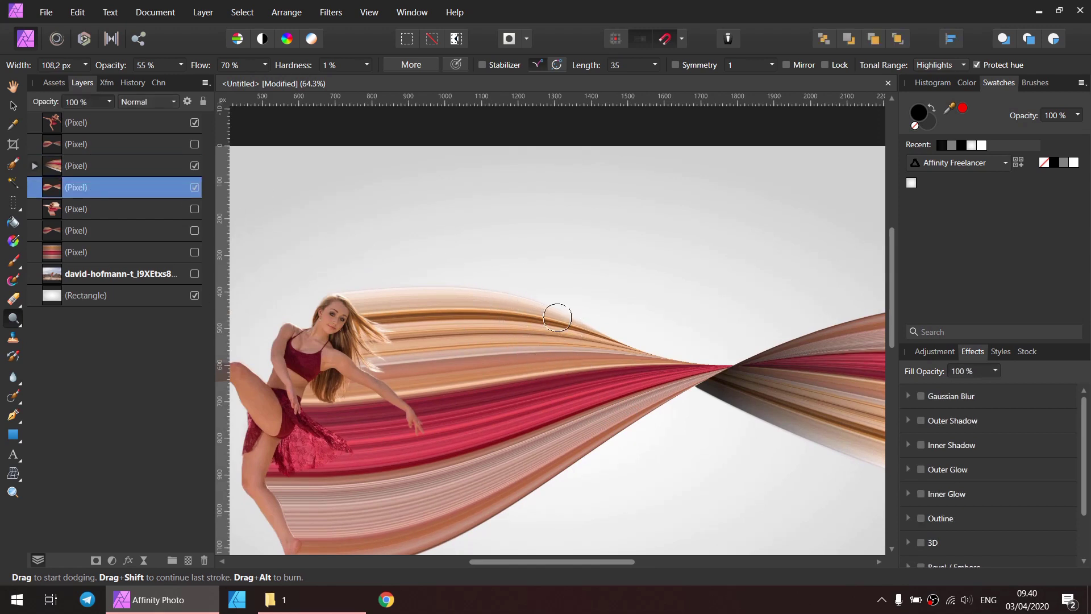
mouse_move(547, 369)
left_mouse_down()
mouse_move(608, 450)
mouse_move(558, 386)
mouse_move(518, 299)
mouse_move(519, 273)
left_mouse_up()
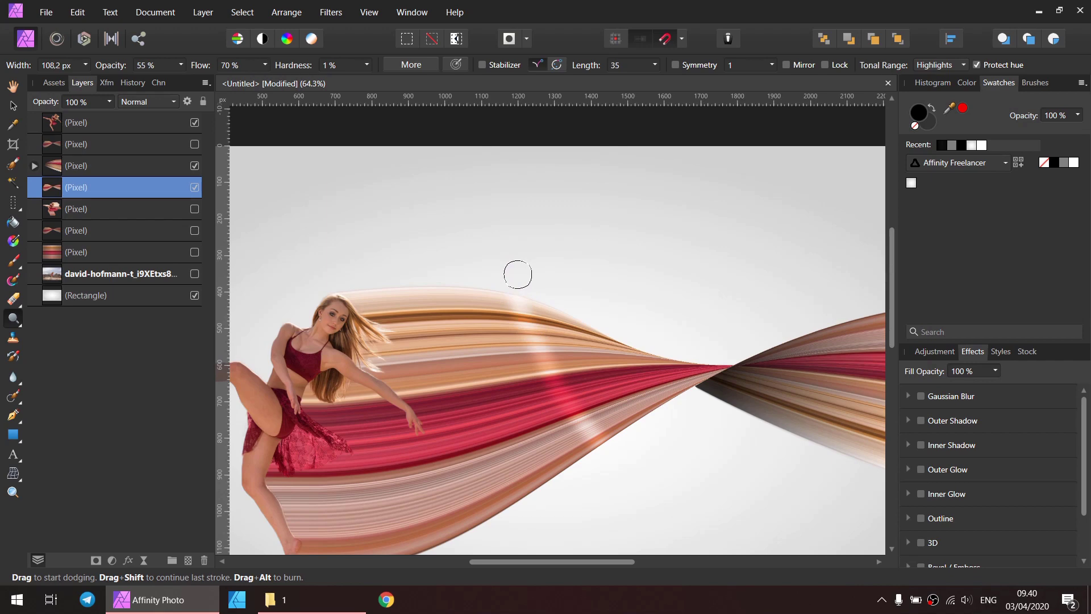
Step: Dodge a broad soft glow around the near half's highlight band with a brush about 381 px wide at 15% flow
scroll(540, 358, "up", 3)
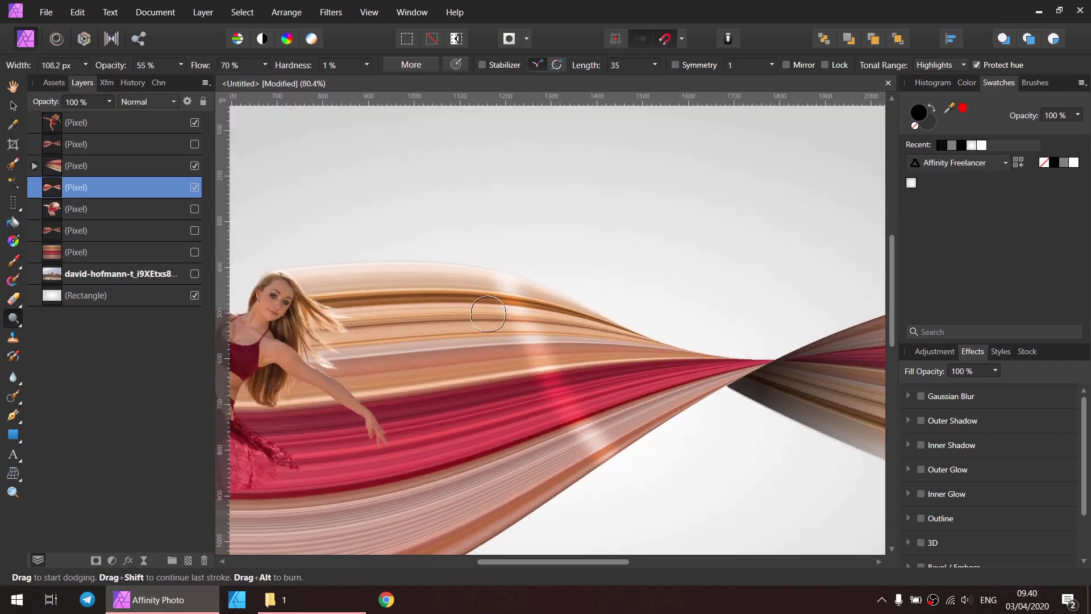
key("bracketright")
key("bracketright")
key("bracketright")
key("bracketright")
key("bracketright")
key("bracketright")
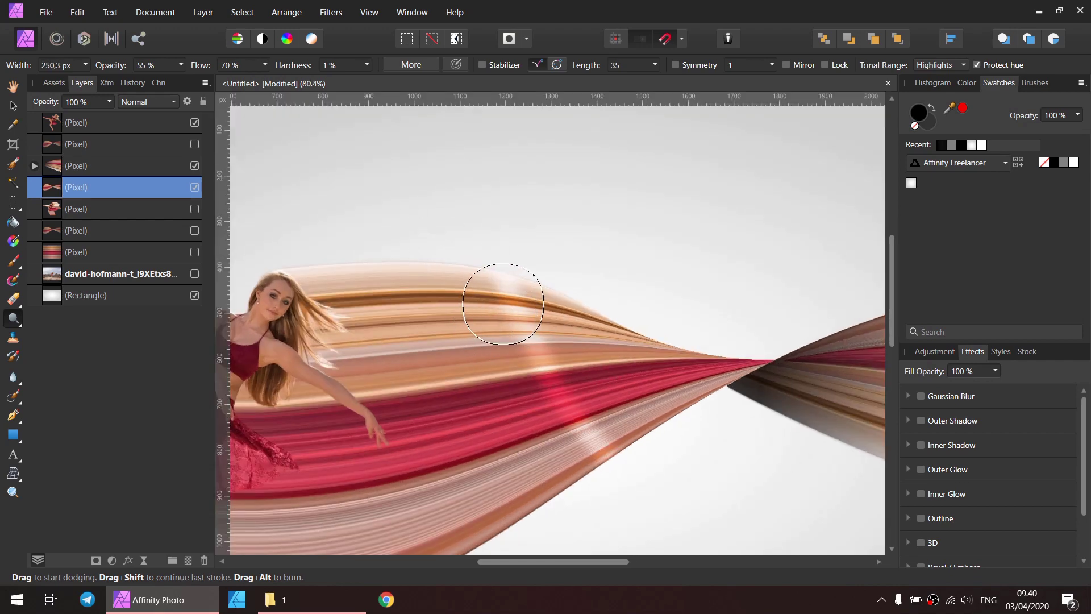
key("bracketright")
key("bracketright")
key("bracketright")
key("bracketright")
left_click(265, 65)
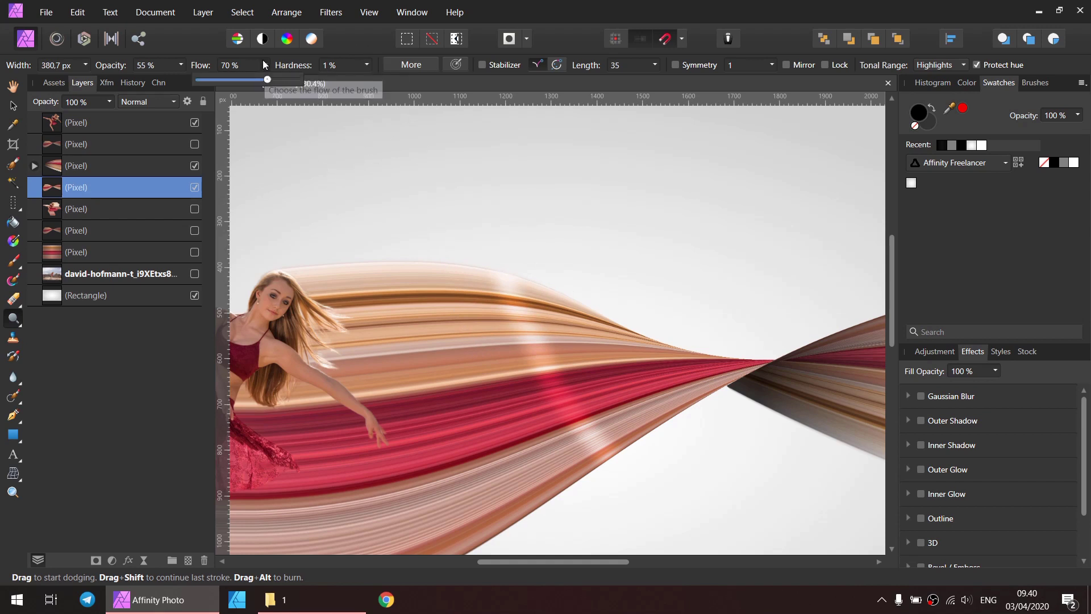
left_click_drag(264, 80, 214, 80)
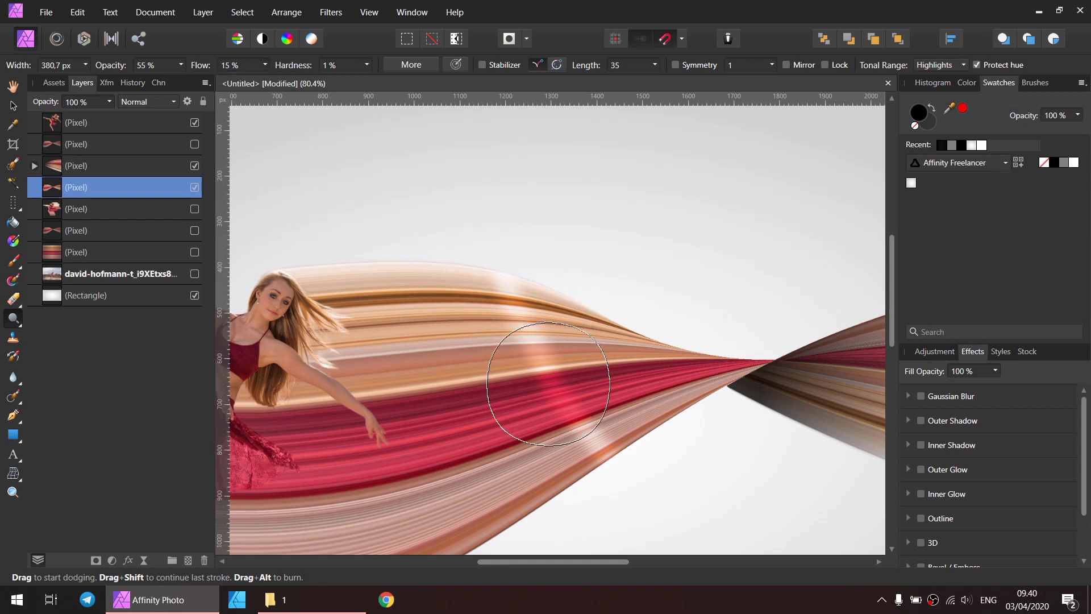
mouse_move(587, 474)
left_mouse_down()
mouse_move(503, 289)
mouse_move(603, 498)
mouse_move(488, 264)
mouse_move(593, 514)
mouse_move(491, 290)
mouse_move(477, 223)
mouse_move(560, 360)
mouse_move(617, 497)
mouse_move(557, 408)
mouse_move(476, 233)
mouse_move(581, 472)
mouse_move(505, 222)
mouse_move(635, 478)
mouse_move(596, 432)
mouse_move(505, 201)
mouse_move(479, 233)
mouse_move(548, 480)
mouse_move(584, 527)
mouse_move(577, 349)
left_mouse_up()
scroll(640, 433, "down", 3)
scroll(529, 392, "up", 4)
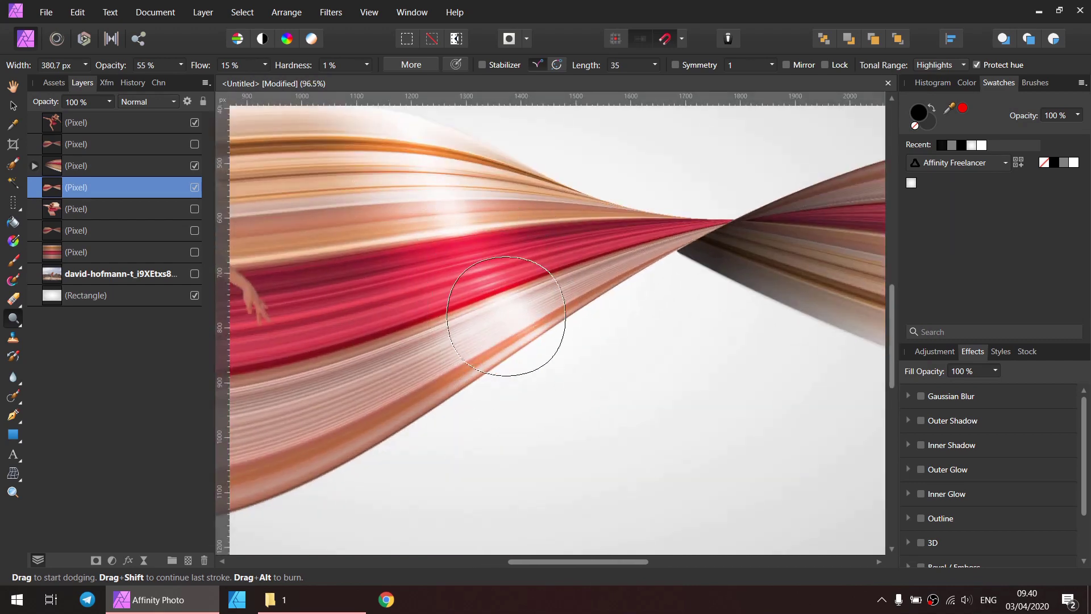
scroll(497, 318, "down", 3)
scroll(625, 398, "up", 1)
scroll(670, 434, "down", 2)
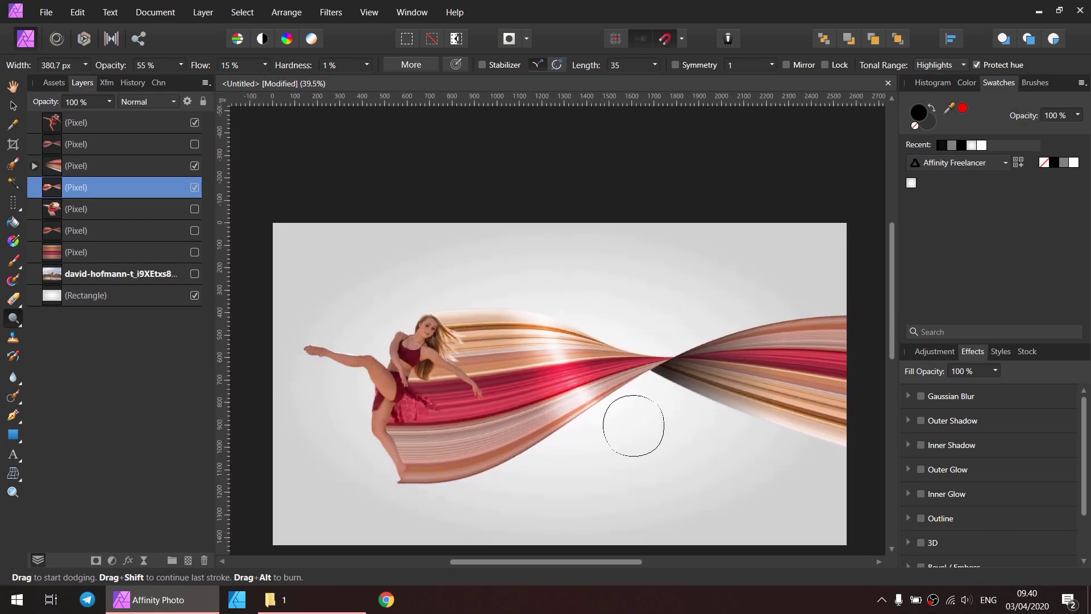
Step: Set the Dodge Brush to 59% opacity and 70% flow for highlighting the ribbon's far half
left_click_drag(697, 438, 531, 452)
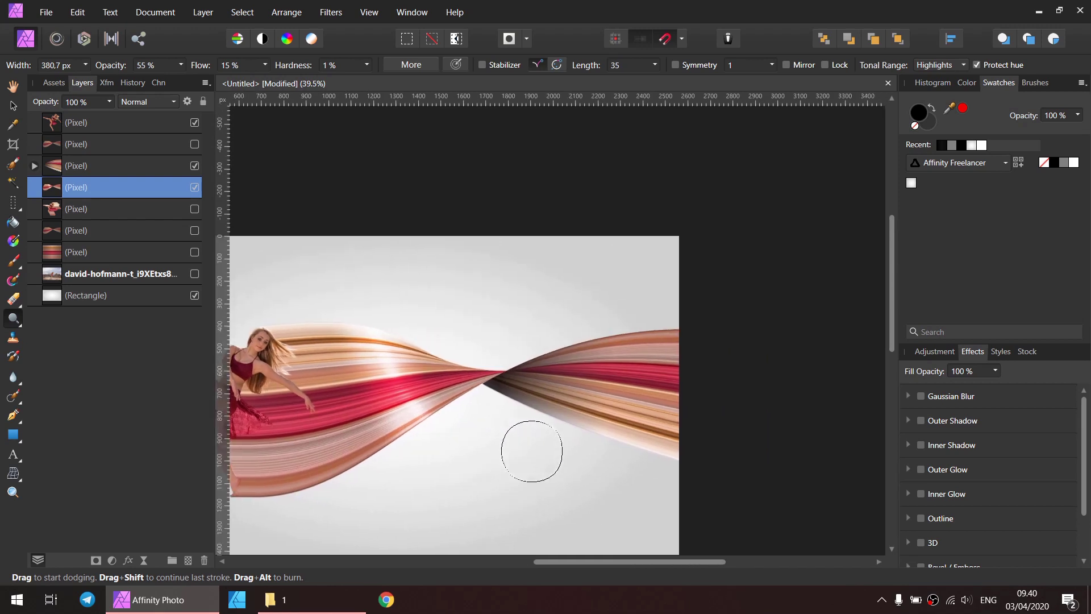
scroll(638, 415, "up", 2)
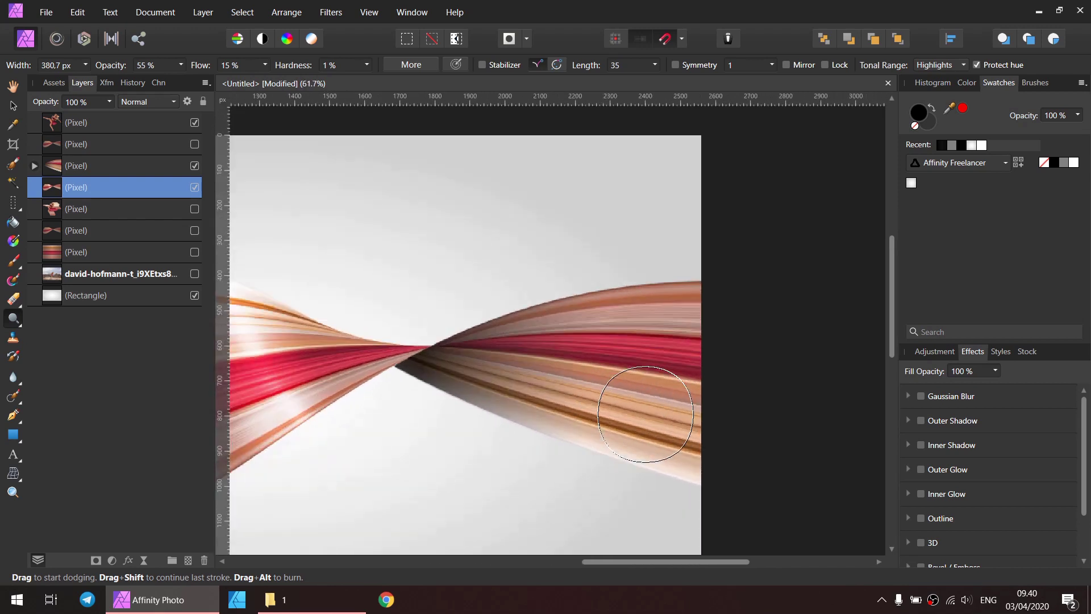
left_click(180, 65)
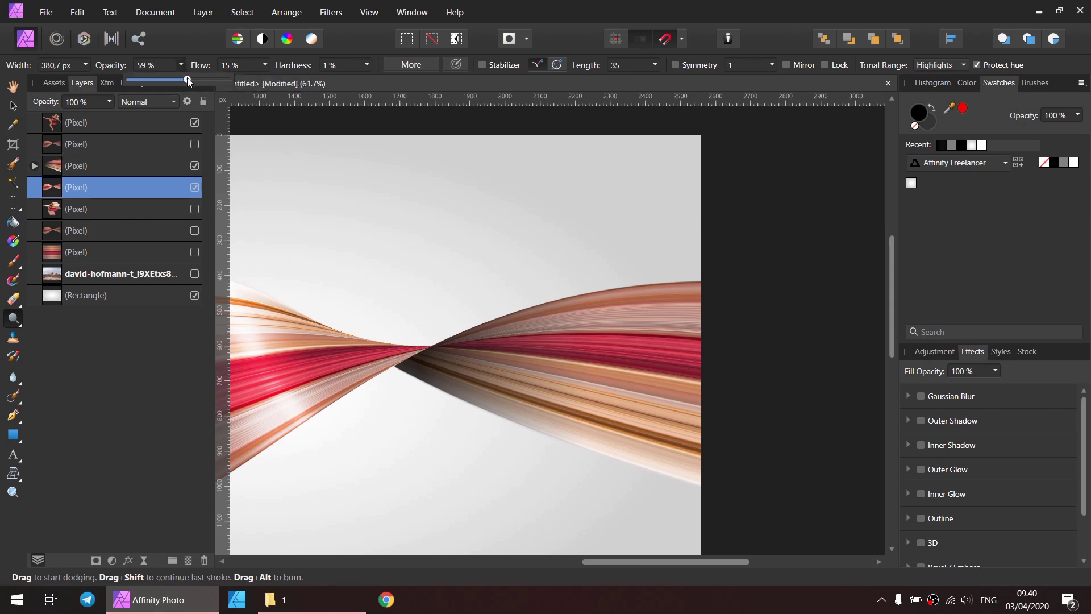
left_click(265, 64)
left_click_drag(266, 80, 321, 83)
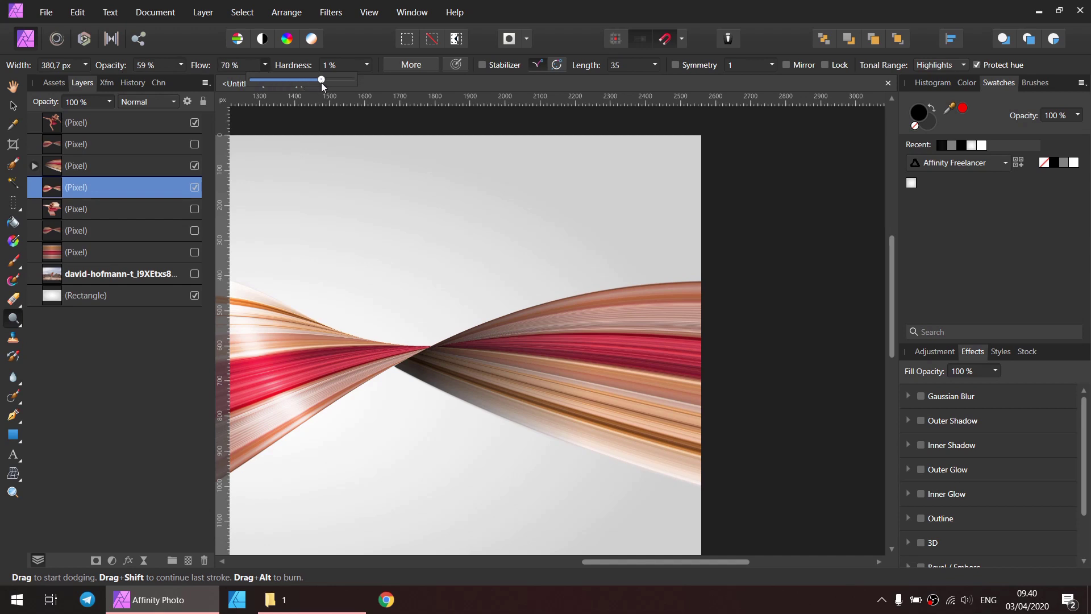
left_click(619, 297)
Step: Dodge a narrow highlight band down the far-half ribbon layer near the canvas edge with a brush about 101 px wide
key("[")
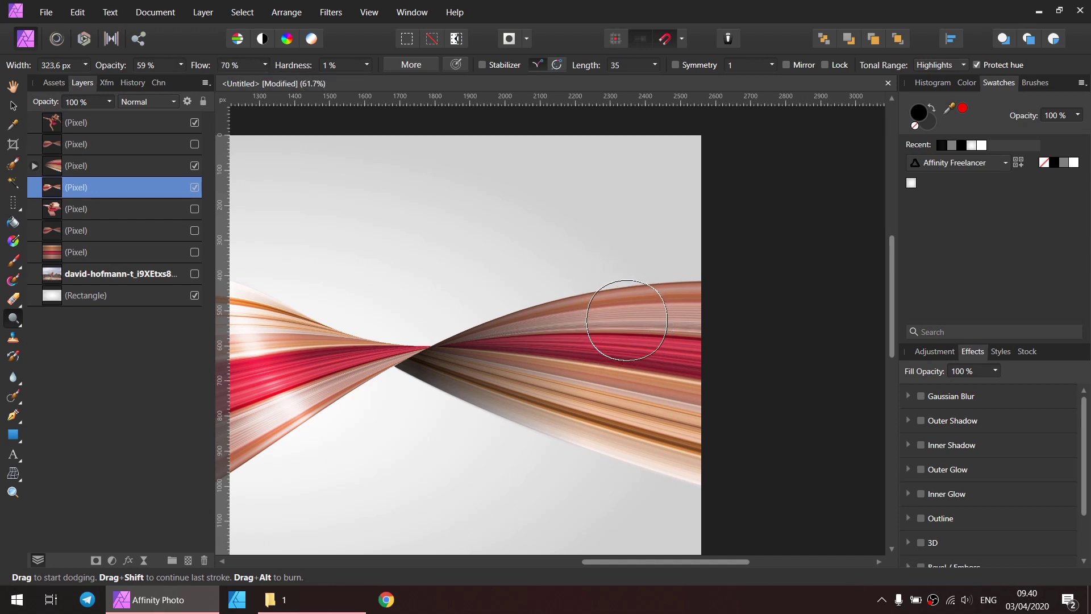
key("bracketleft")
key("bracketleft")
key("bracketleft")
key("bracketleft")
key("bracketleft")
key("bracketleft")
left_click(79, 163)
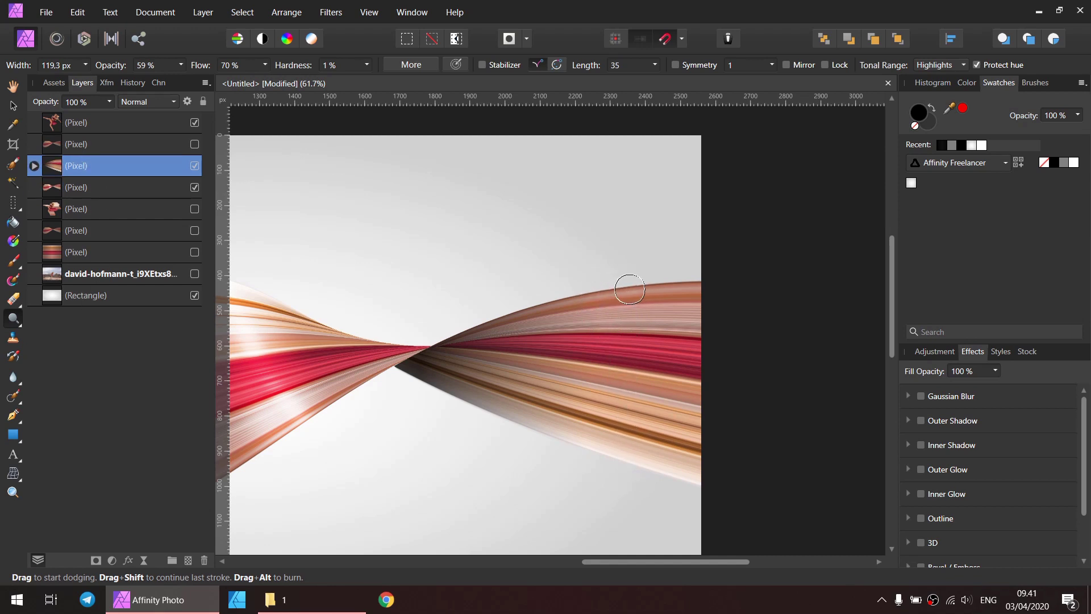
key("bracketleft")
mouse_move(627, 287)
left_mouse_down()
mouse_move(628, 496)
mouse_move(626, 316)
mouse_move(645, 265)
mouse_move(627, 350)
mouse_move(647, 529)
left_mouse_up()
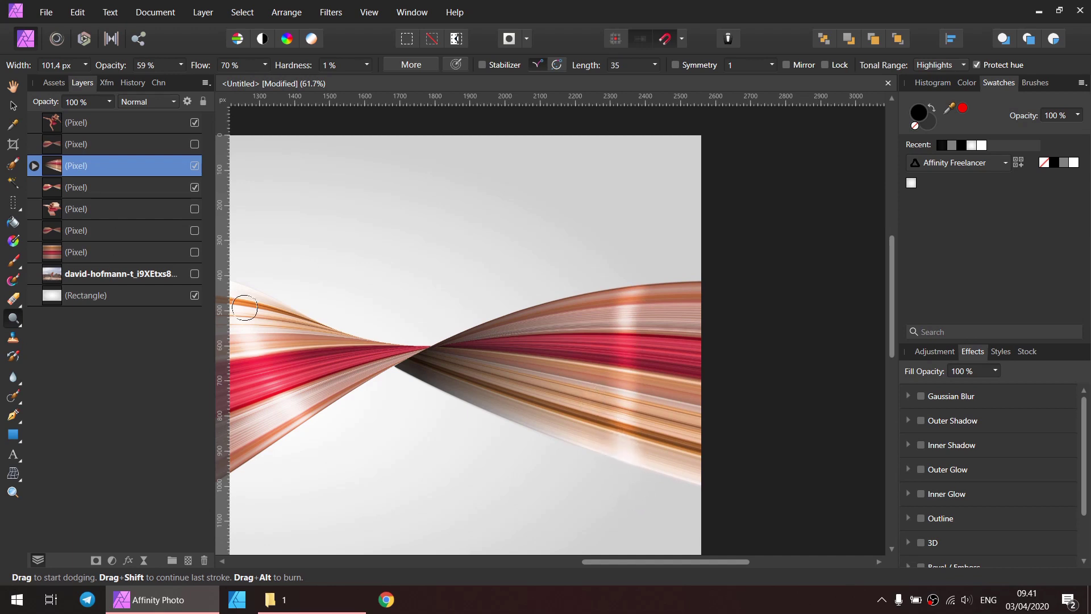
Step: Dodge a broad soft glow over the far half's highlight band with a brush about 357 px wide at 15% flow
left_click(265, 65)
left_click(265, 65)
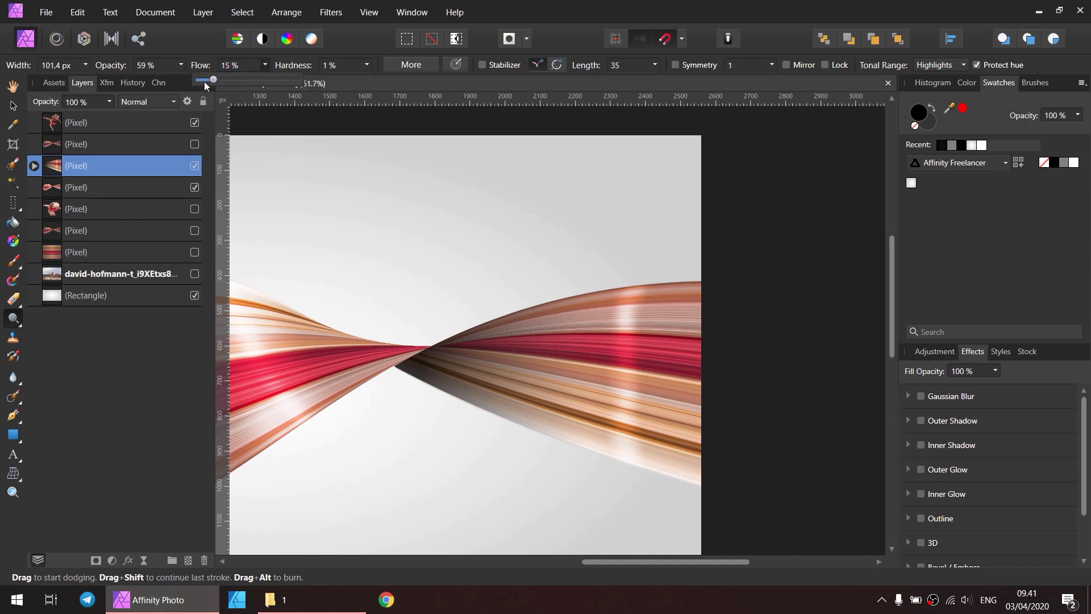
left_click(584, 286)
key("bracketright")
key("bracketright")
key("bracketright")
key("bracketright")
key("bracketright")
key("bracketright")
key("bracketright")
key("bracketright")
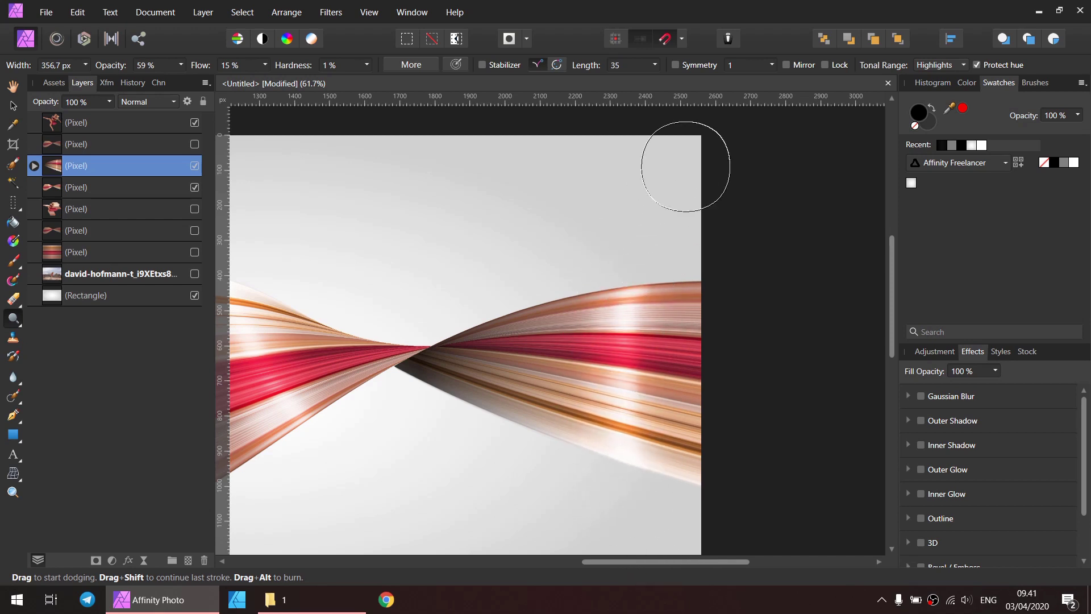
scroll(589, 442, "down", 5)
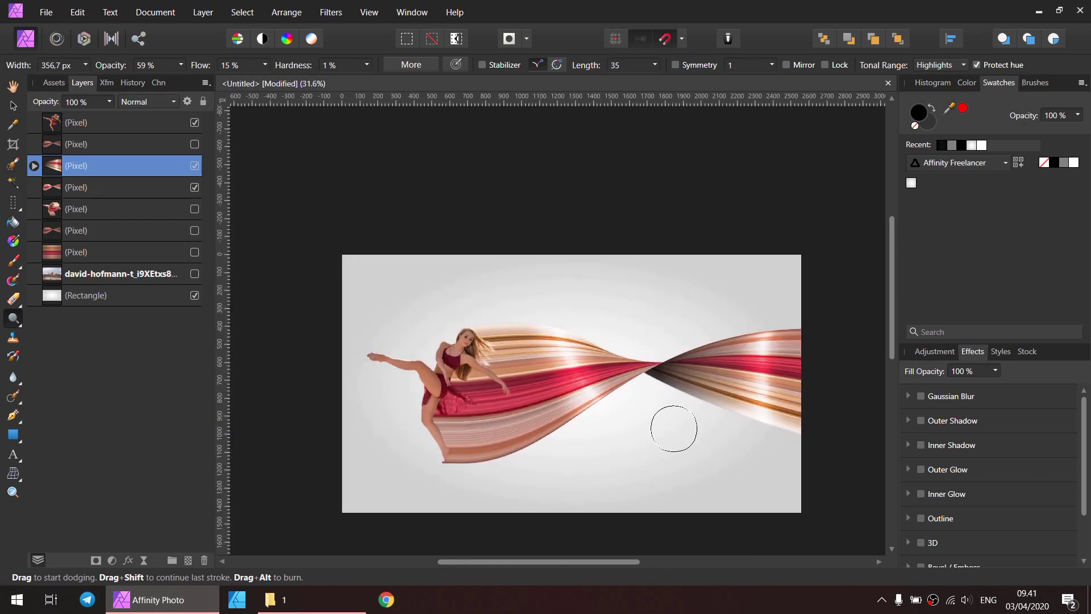
scroll(691, 438, "up", 1)
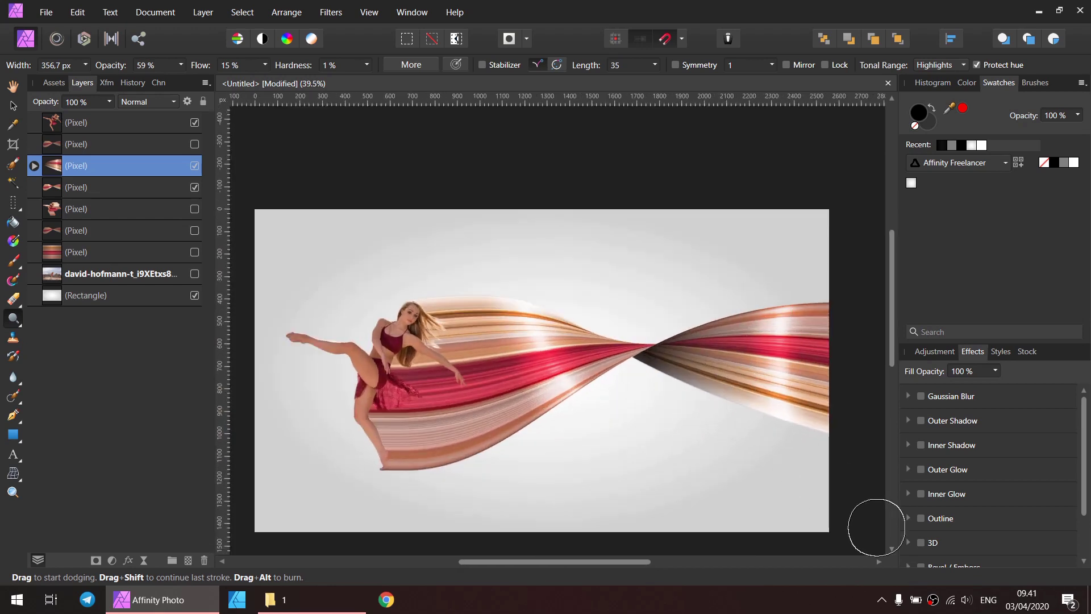
Step: Switch to the Burn Brush with its tonal range on Shadows and its flow at 20%
scroll(378, 426, "up", 3)
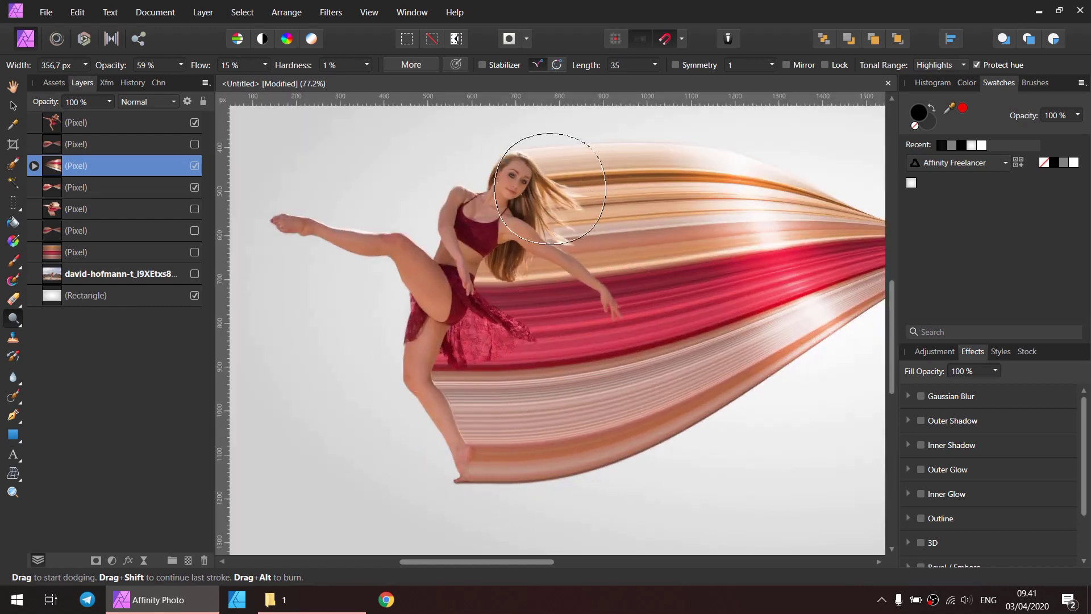
left_click(13, 321)
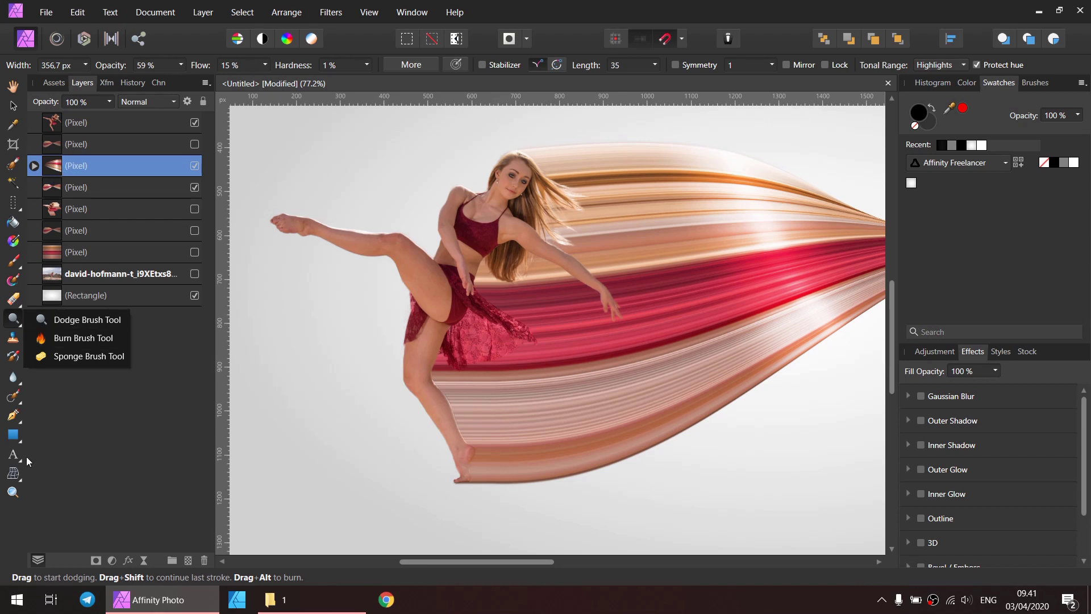
left_click(13, 434)
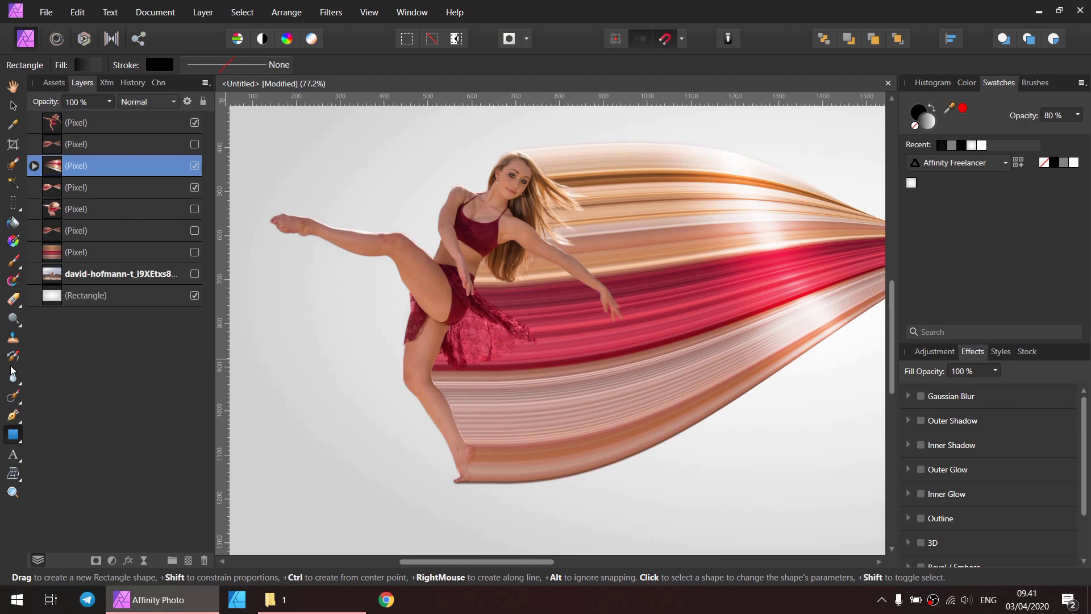
left_click(13, 326)
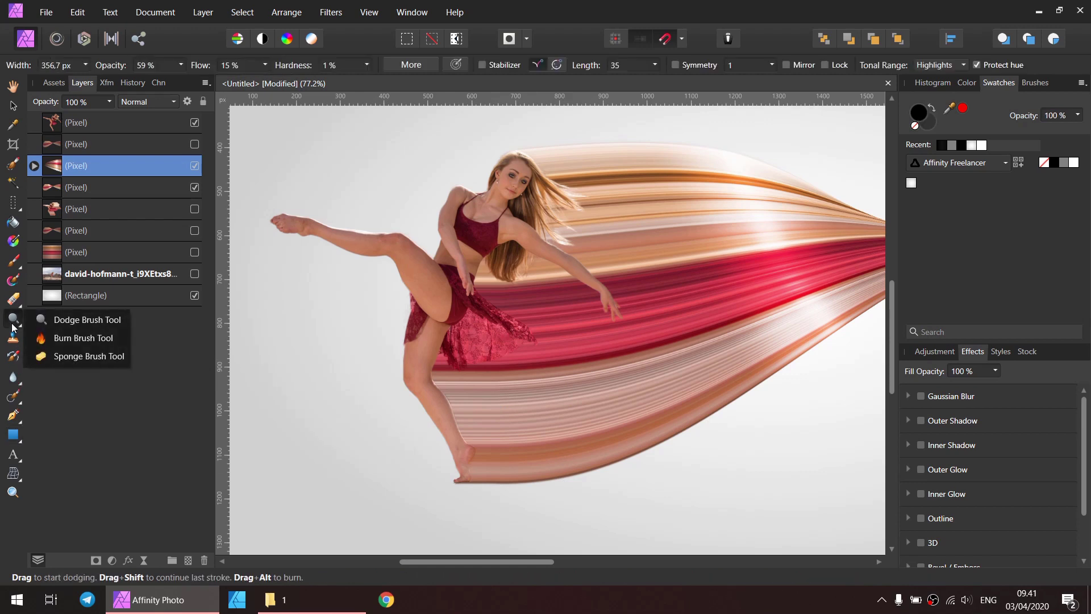
left_click(47, 340)
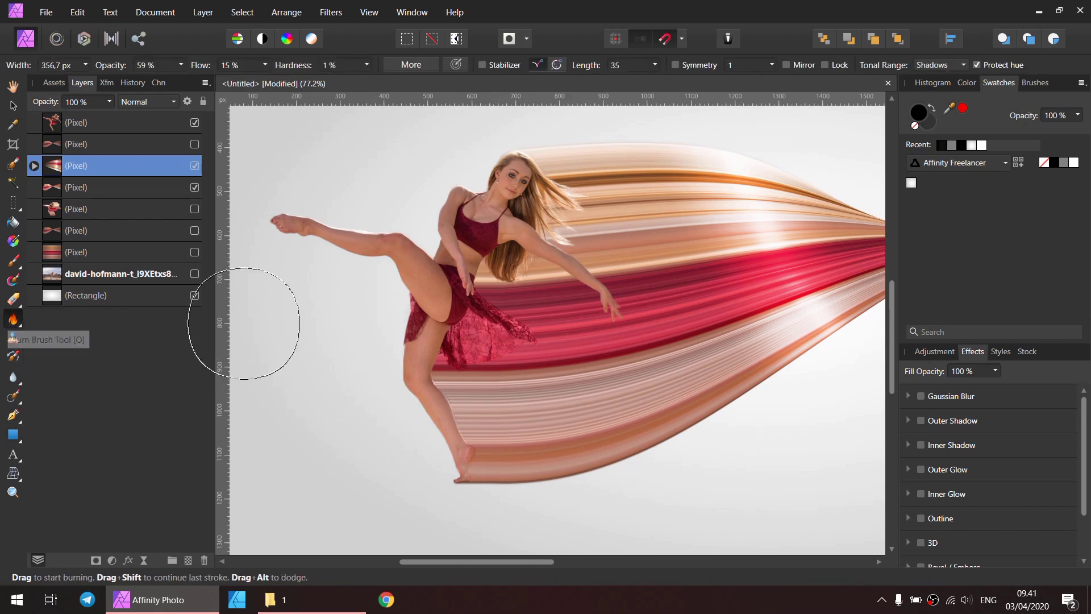
left_click(932, 65)
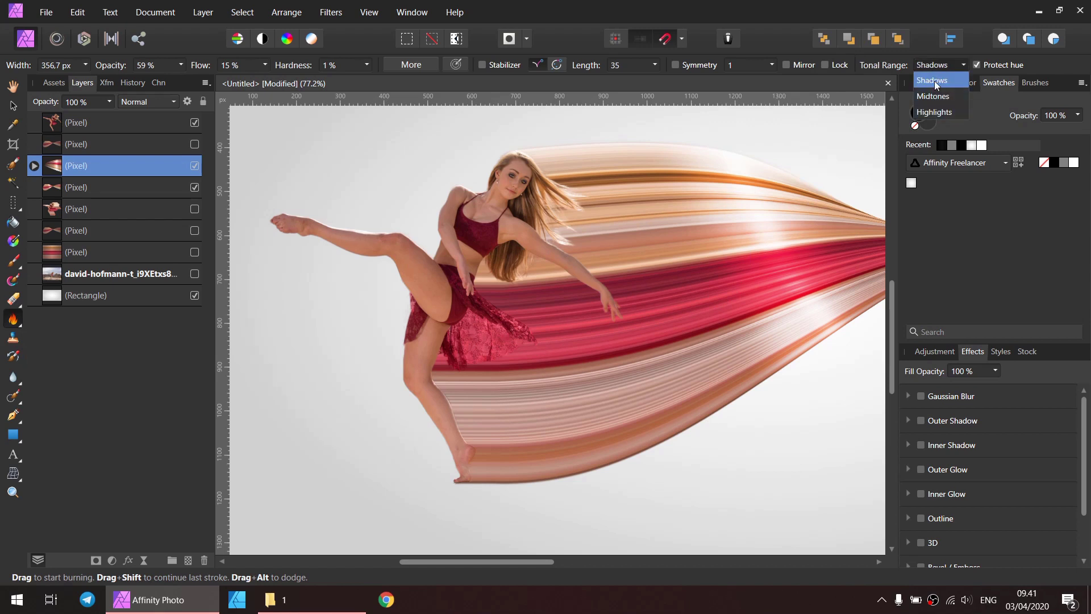
left_click(935, 81)
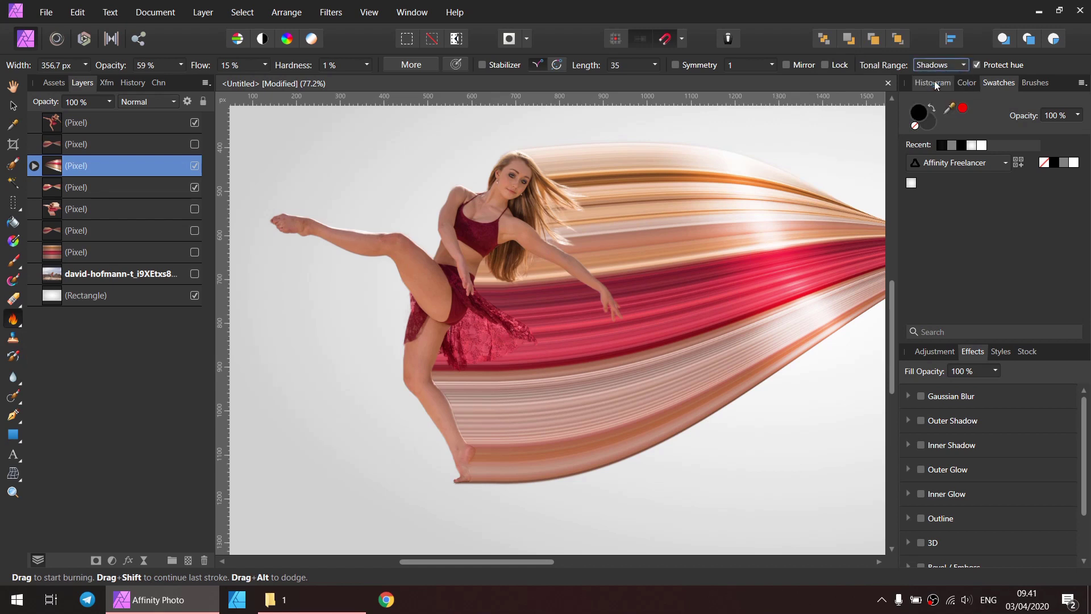
left_click(266, 65)
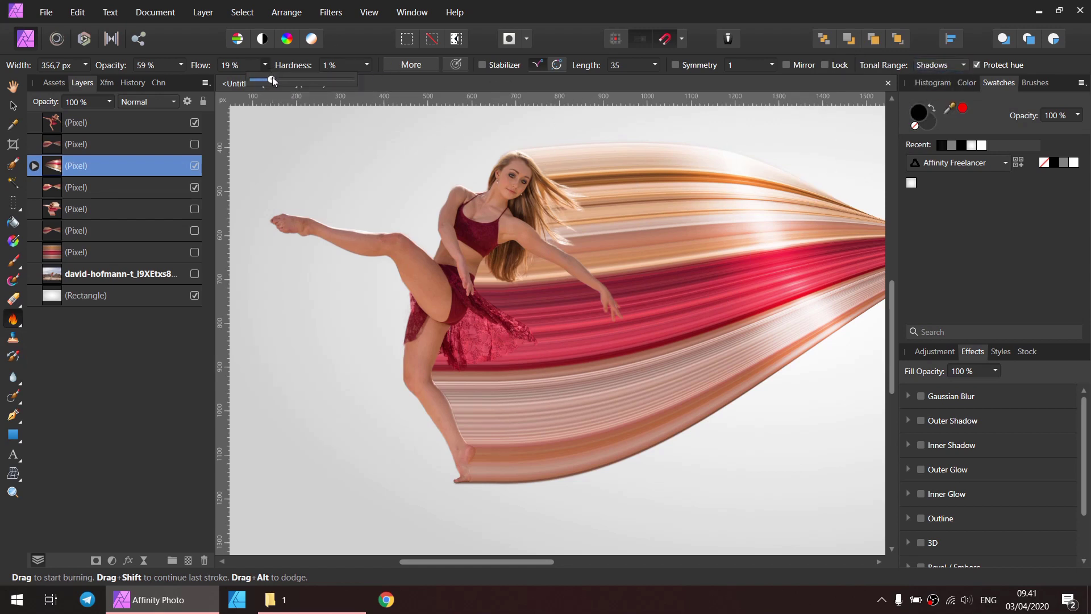
left_click(470, 229)
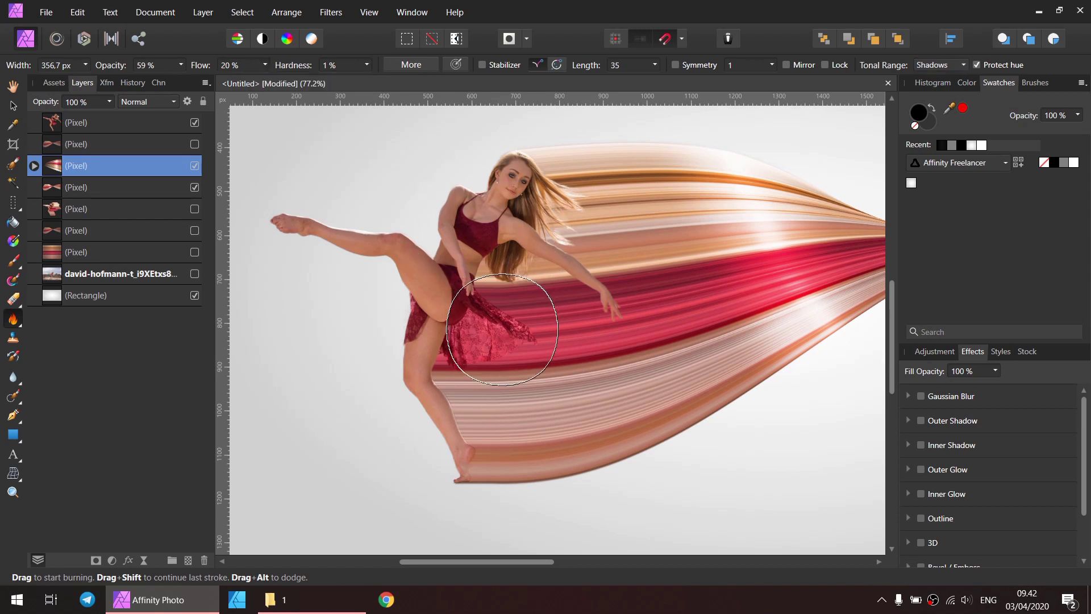
Step: Burn shadows into the near-half ribbon layer around the dancer's leg, skirt, arm and hair with a brush about 135 px wide
left_click_drag(503, 331, 506, 324)
key("bracketleft")
key("bracketleft")
key("bracketleft")
key("bracketleft")
key("bracketleft")
key("bracketleft")
key("bracketleft")
key("bracketleft")
key("bracketleft")
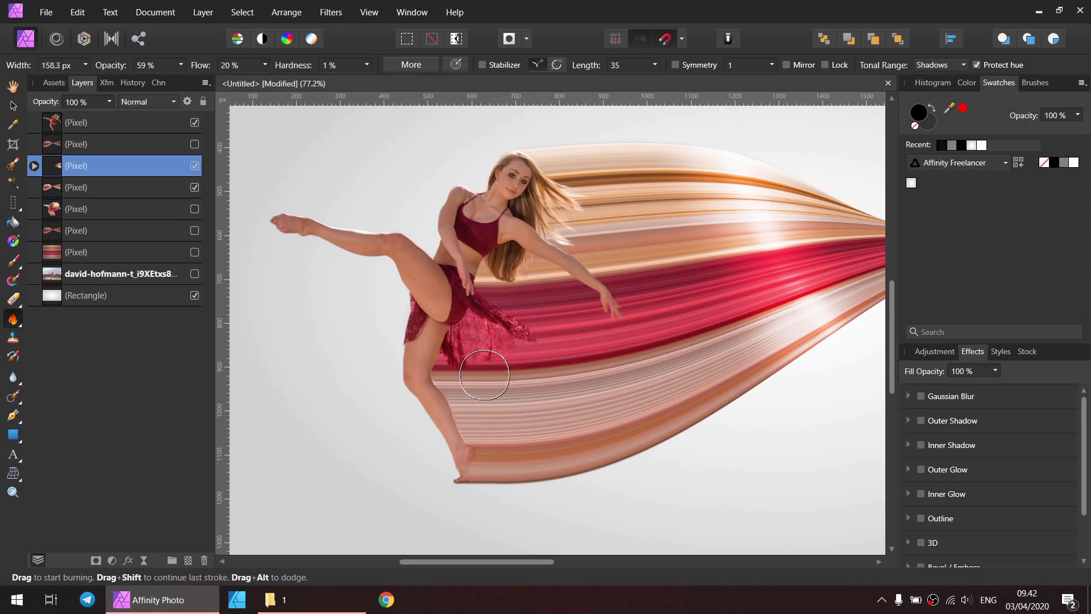
left_click(53, 192)
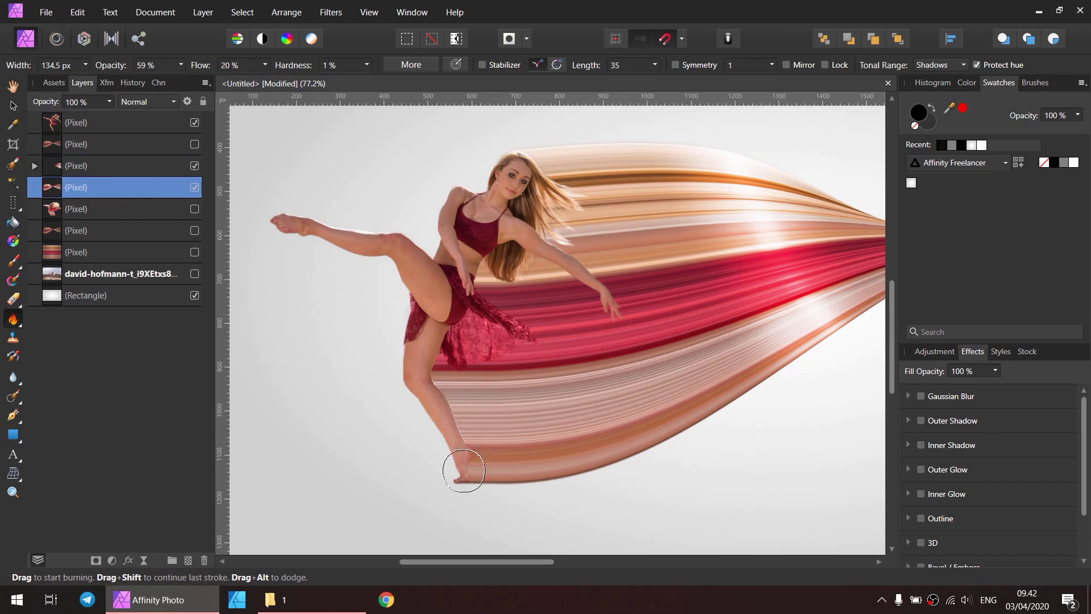
mouse_move(510, 444)
left_mouse_down()
mouse_move(458, 429)
mouse_move(503, 427)
mouse_move(455, 414)
mouse_move(461, 404)
mouse_move(417, 386)
mouse_move(473, 390)
mouse_move(441, 388)
mouse_move(483, 409)
mouse_move(421, 379)
mouse_move(465, 375)
mouse_move(438, 362)
mouse_move(483, 372)
mouse_move(471, 362)
mouse_move(573, 358)
mouse_move(523, 358)
mouse_move(524, 348)
mouse_move(548, 346)
mouse_move(500, 325)
mouse_move(560, 329)
mouse_move(495, 307)
mouse_move(559, 306)
mouse_move(487, 293)
mouse_move(528, 294)
mouse_move(495, 288)
mouse_move(508, 276)
mouse_move(569, 277)
mouse_move(508, 263)
mouse_move(587, 273)
mouse_move(512, 250)
mouse_move(566, 237)
mouse_move(535, 225)
mouse_move(577, 224)
mouse_move(536, 187)
mouse_move(568, 191)
mouse_move(534, 167)
mouse_move(568, 167)
mouse_move(526, 150)
mouse_move(581, 143)
mouse_move(495, 140)
mouse_move(563, 145)
mouse_move(523, 158)
mouse_move(568, 162)
mouse_move(560, 186)
mouse_move(578, 205)
mouse_move(568, 216)
mouse_move(580, 238)
mouse_move(542, 243)
mouse_move(581, 245)
mouse_move(560, 254)
mouse_move(595, 273)
mouse_move(588, 285)
mouse_move(629, 301)
mouse_move(601, 304)
mouse_move(639, 310)
mouse_move(611, 320)
mouse_move(643, 327)
mouse_move(590, 317)
mouse_move(596, 295)
mouse_move(561, 292)
mouse_move(592, 281)
mouse_move(539, 263)
mouse_move(597, 268)
mouse_move(512, 274)
mouse_move(601, 272)
mouse_move(594, 288)
mouse_move(621, 335)
mouse_move(472, 306)
mouse_move(472, 279)
mouse_move(498, 294)
mouse_move(489, 302)
mouse_move(567, 324)
mouse_move(558, 339)
mouse_move(518, 350)
mouse_move(519, 385)
mouse_move(494, 420)
mouse_move(505, 434)
mouse_move(515, 396)
mouse_move(490, 387)
mouse_move(482, 475)
mouse_move(554, 505)
left_mouse_up()
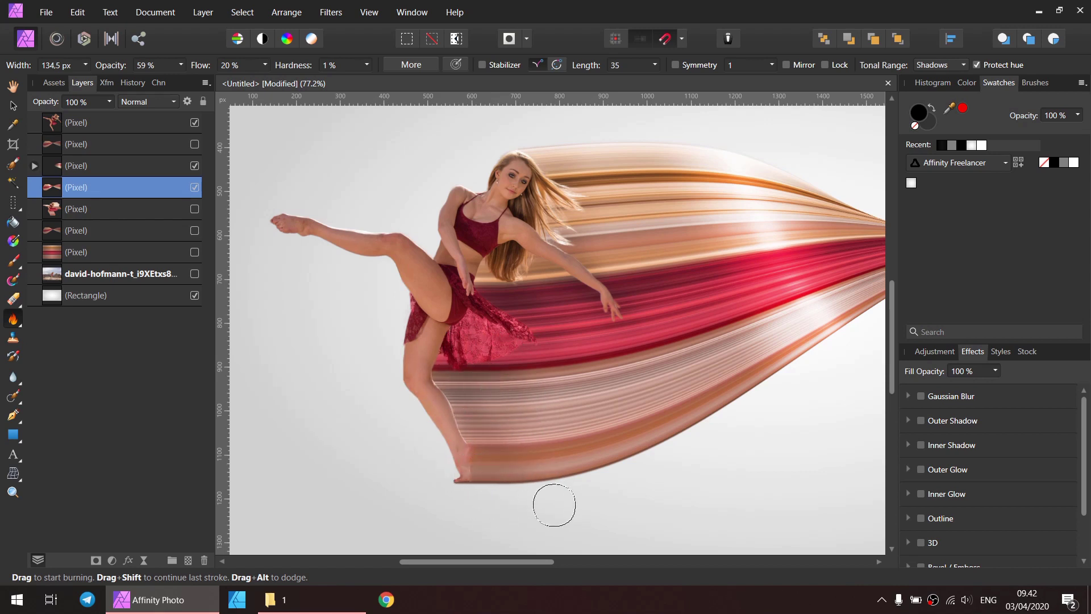
left_click_drag(576, 268, 524, 302)
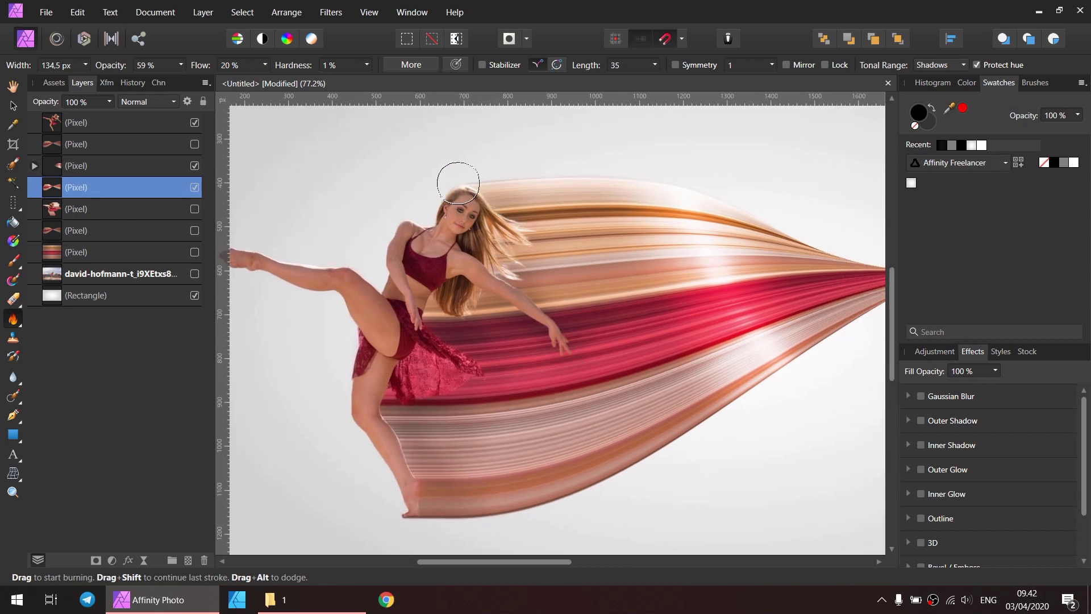
left_click_drag(420, 434, 449, 453)
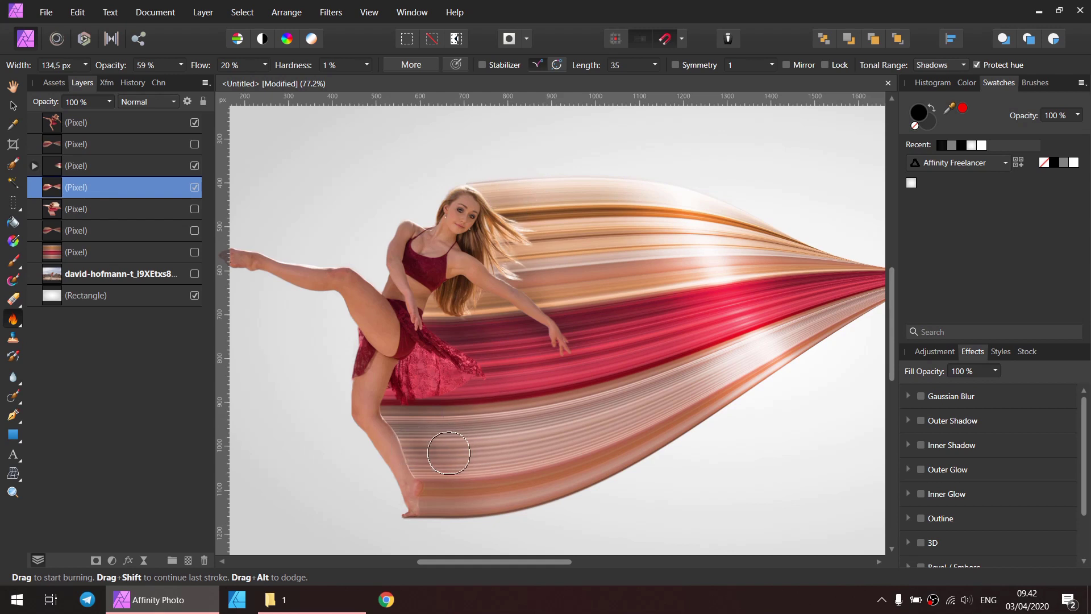
mouse_move(456, 506)
left_mouse_down()
mouse_move(518, 523)
mouse_move(451, 511)
mouse_move(377, 476)
mouse_move(452, 457)
mouse_move(424, 410)
mouse_move(464, 385)
mouse_move(469, 327)
mouse_move(532, 297)
left_mouse_up()
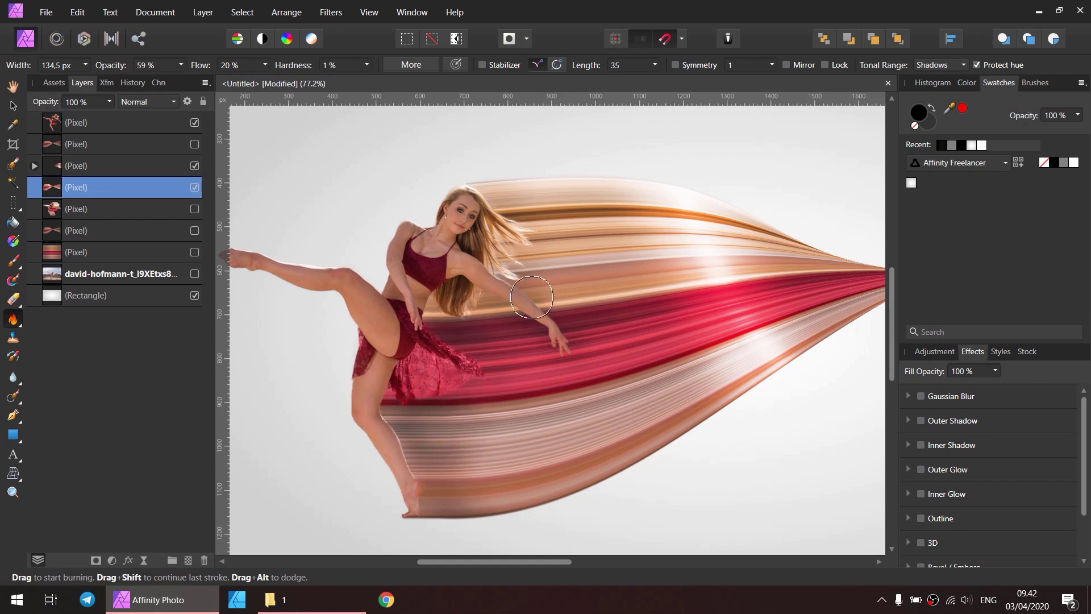
scroll(589, 484, "left", 3)
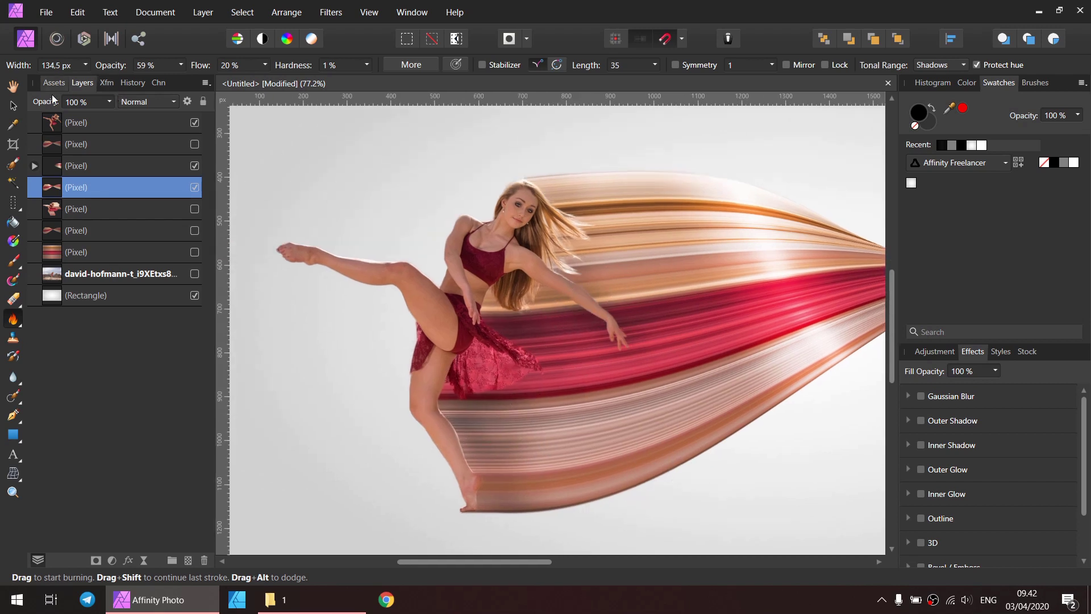
Step: Enable an Outer Shadow on the cut-out dancer layer and open its detailed effect settings, keeping the dancer in view
left_click(14, 107)
left_click(350, 282)
left_click(357, 267)
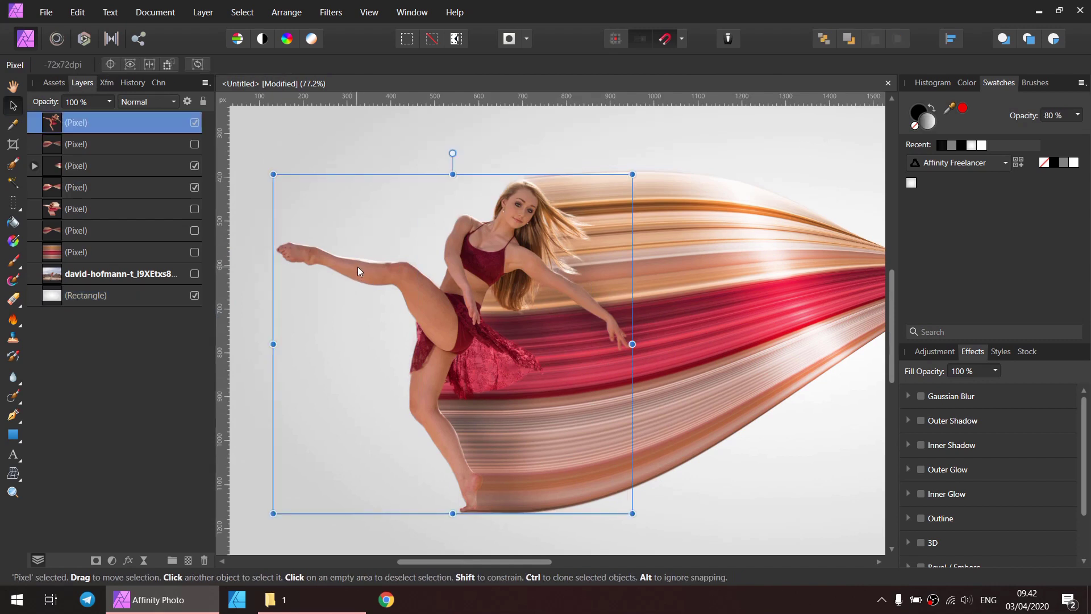
scroll(1000, 397, "down", 1)
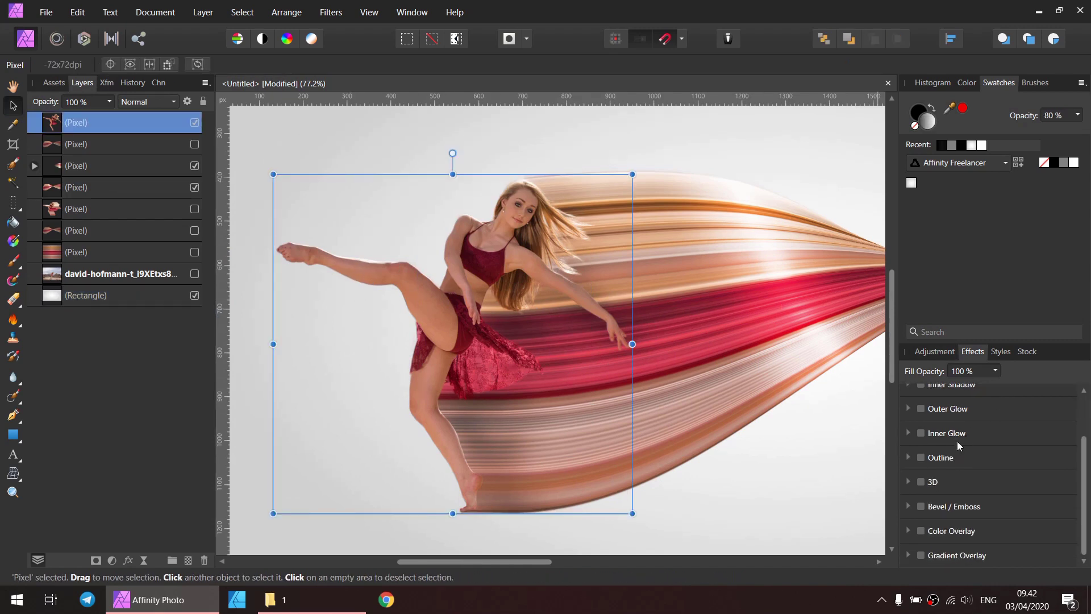
scroll(958, 441, "up", 1)
left_click(920, 421)
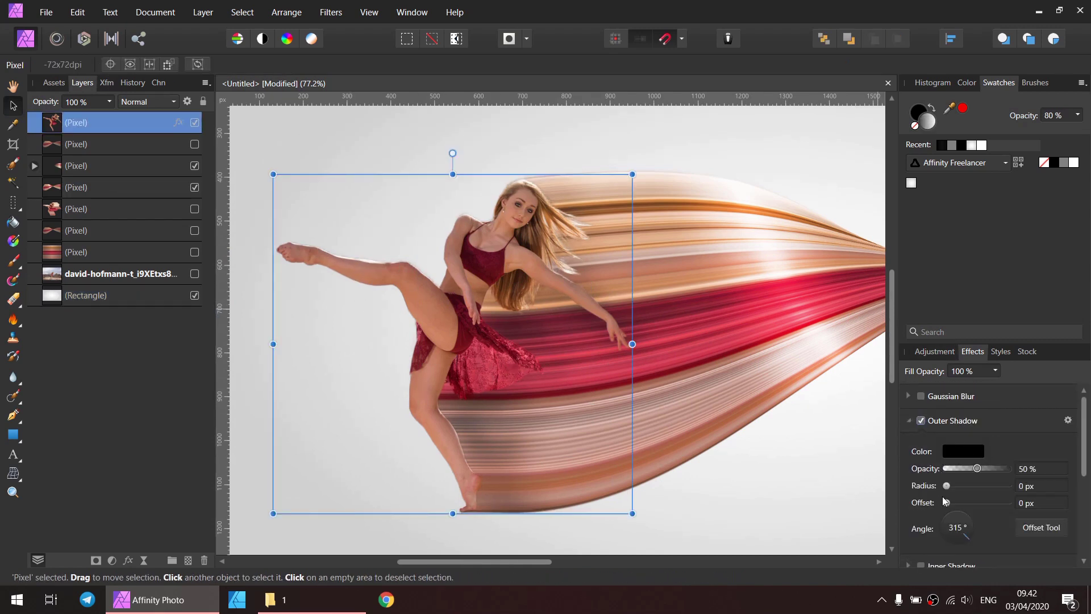
left_click(180, 122)
left_click_drag(502, 95, 917, 90)
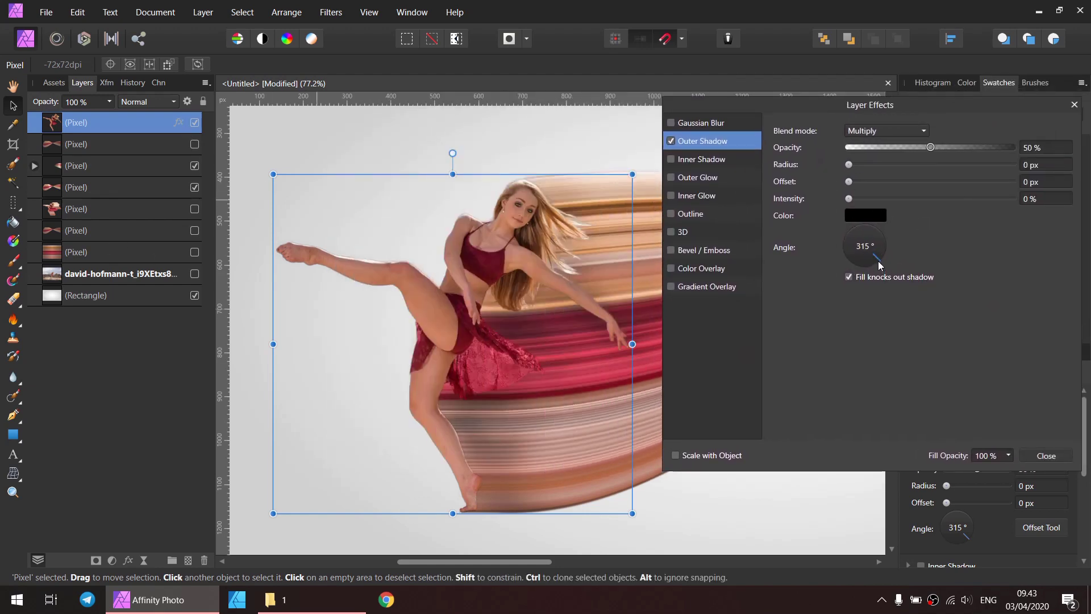
Step: Give the dancer's outer shadow a radius of about 13.1 px and an offset of about 13.4 px, trying different angles
left_click_drag(880, 265, 898, 244)
left_click_drag(851, 179, 927, 182)
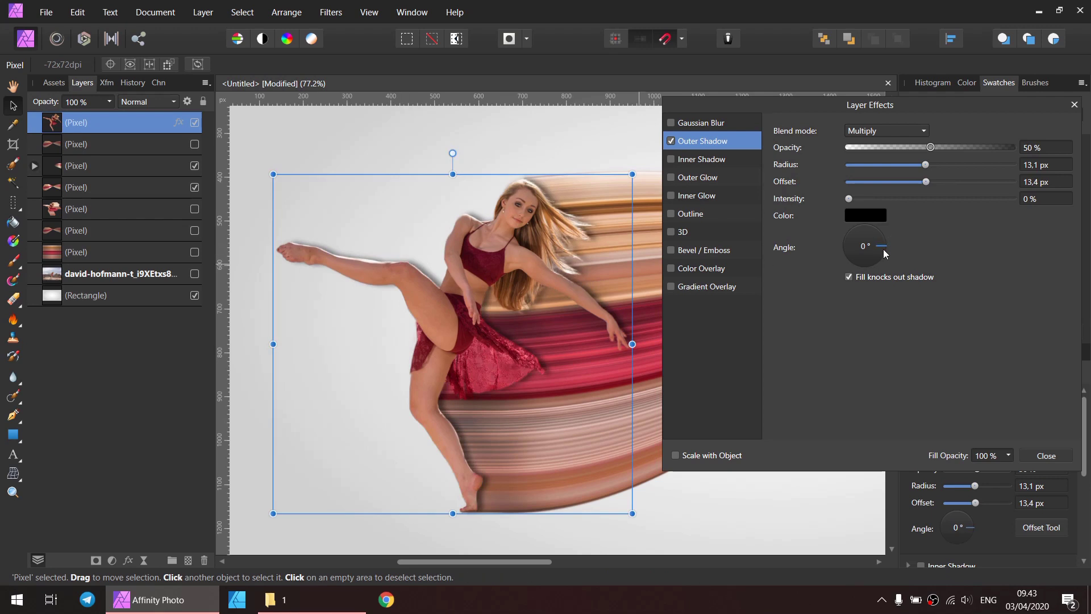
left_click_drag(888, 249, 885, 276)
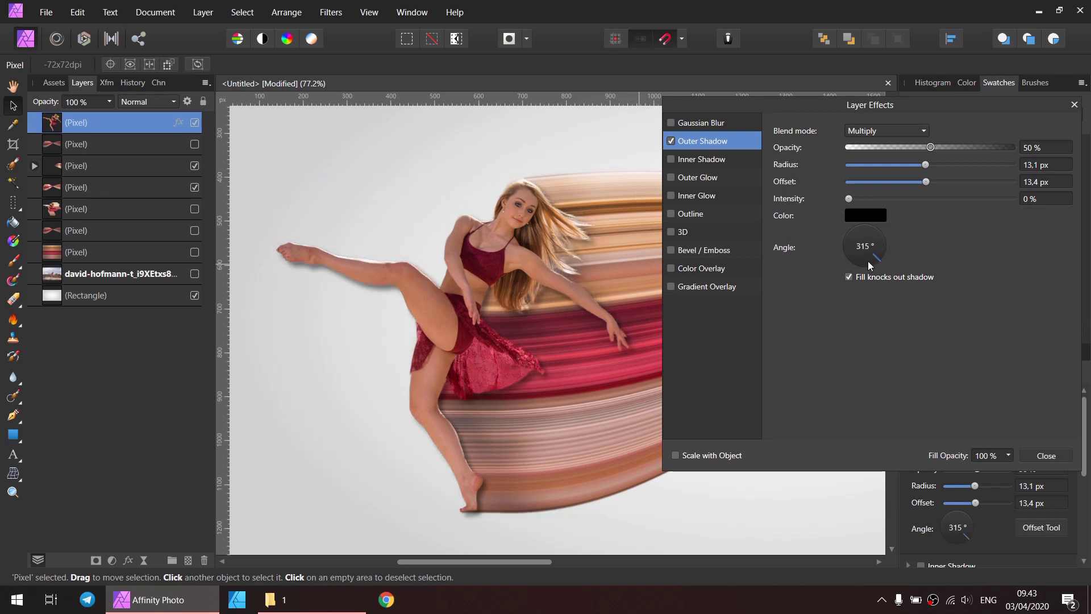
Step: Try outer shadow angles of 320° and 330° on the dancer
left_click(862, 245)
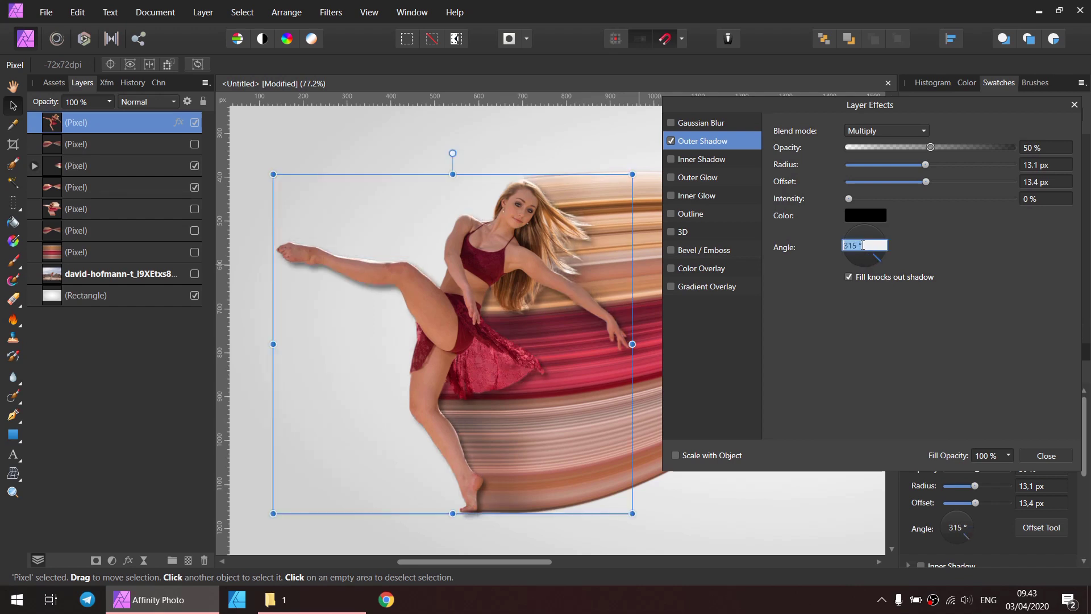
left_click(863, 245)
mouse_move(876, 261)
left_mouse_down()
mouse_move(868, 268)
mouse_move(890, 263)
left_mouse_up()
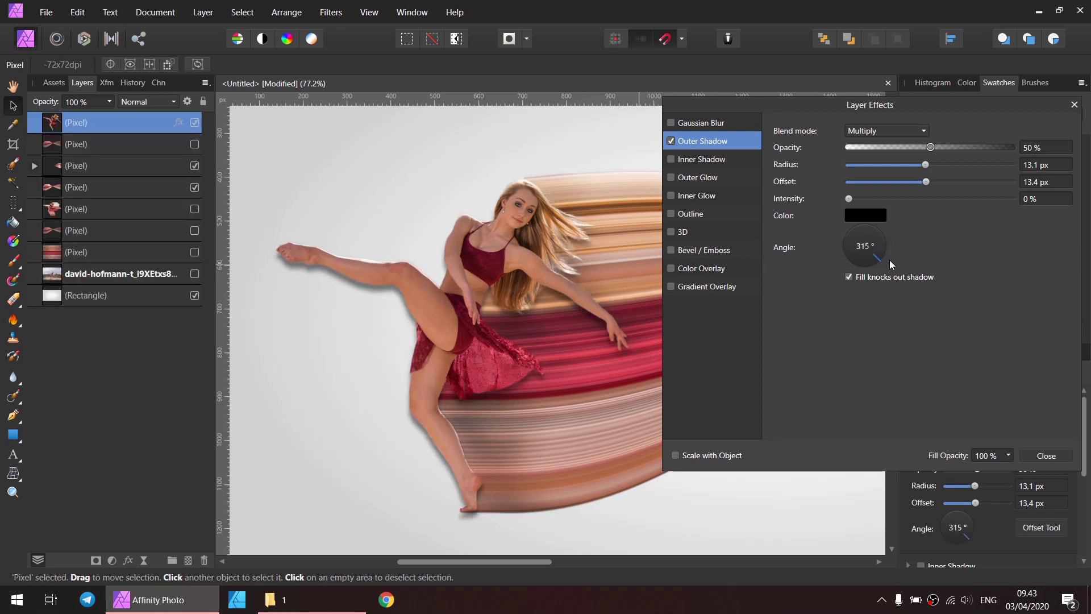
left_click(864, 247)
left_click(864, 247)
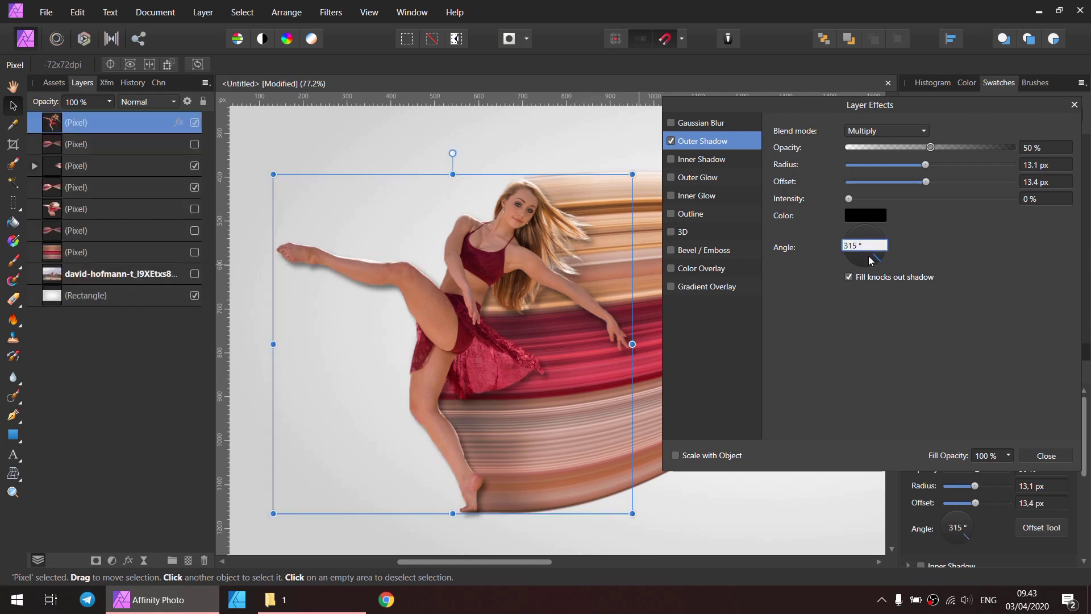
key("BackSpace")
key("BackSpace")
type("20")
key("Return")
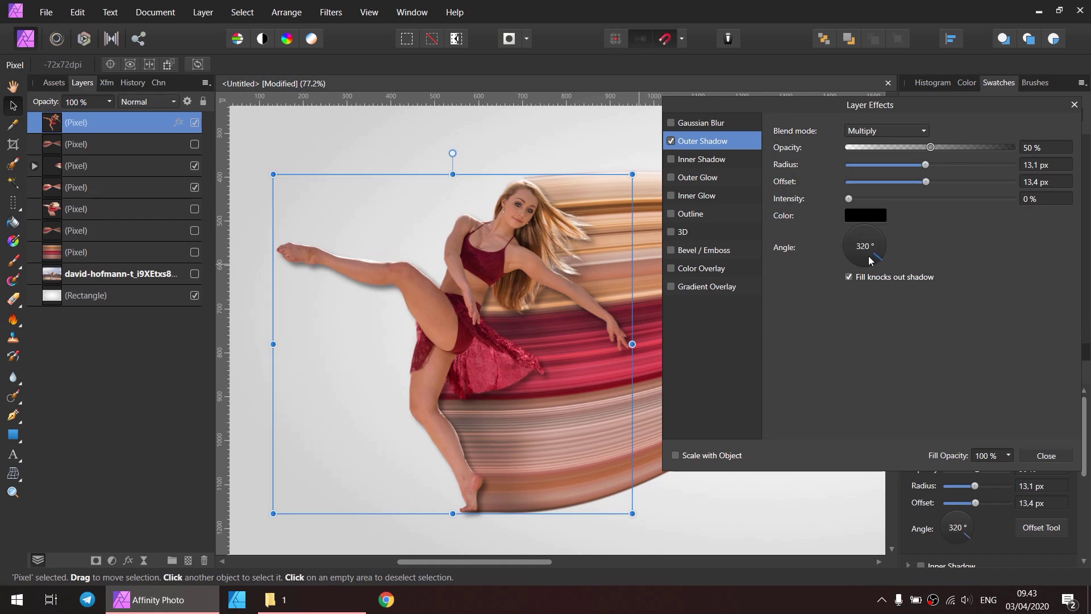
left_click(865, 254)
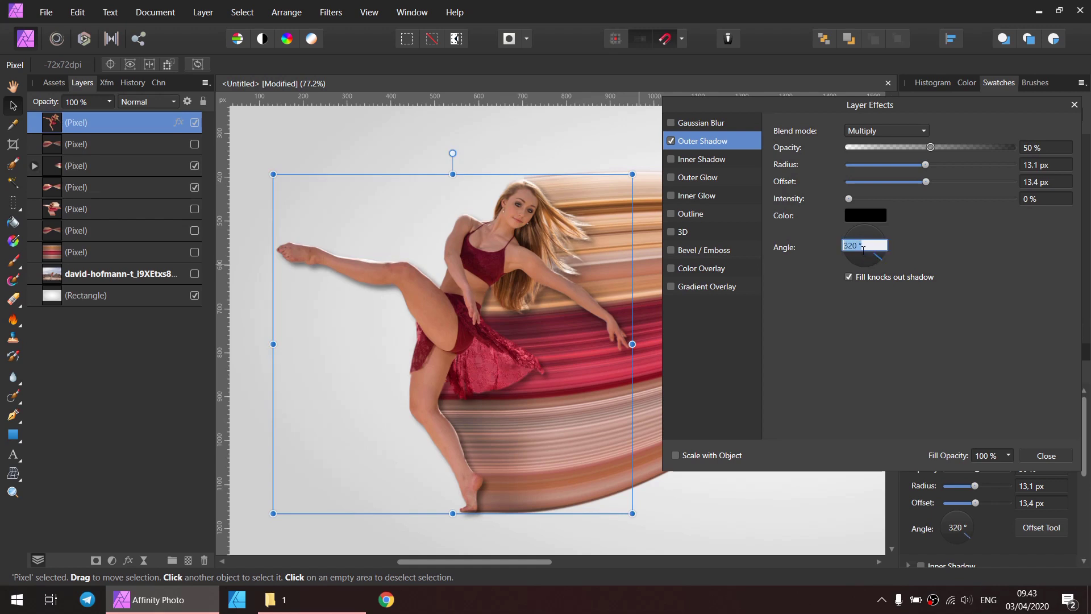
type("330")
key("Return")
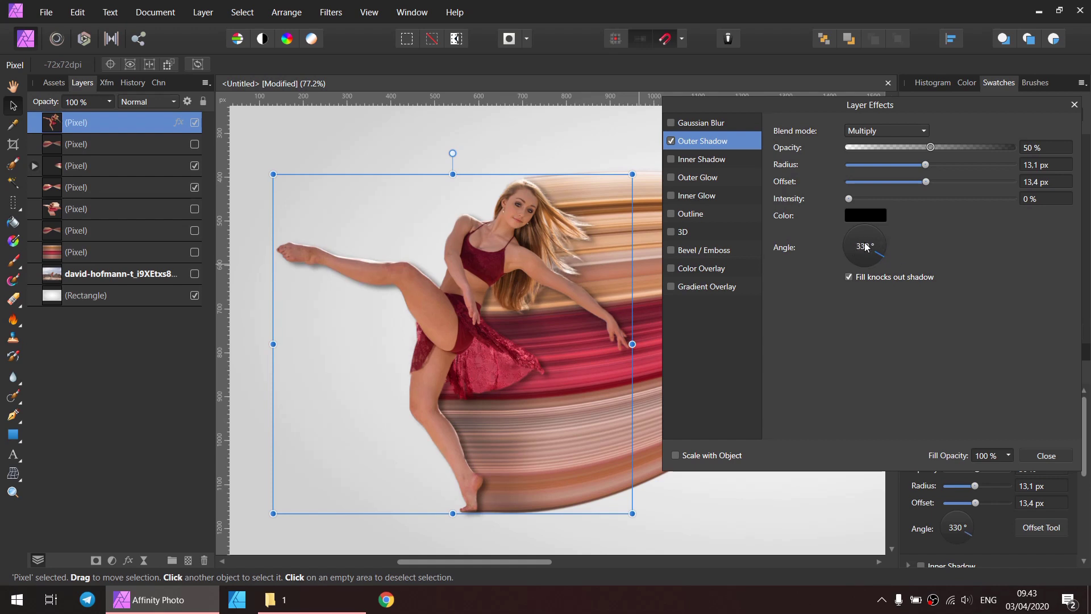
Step: Set the dancer's outer shadow angle to 340°
left_click(865, 244)
left_click(854, 245)
key("BackSpace")
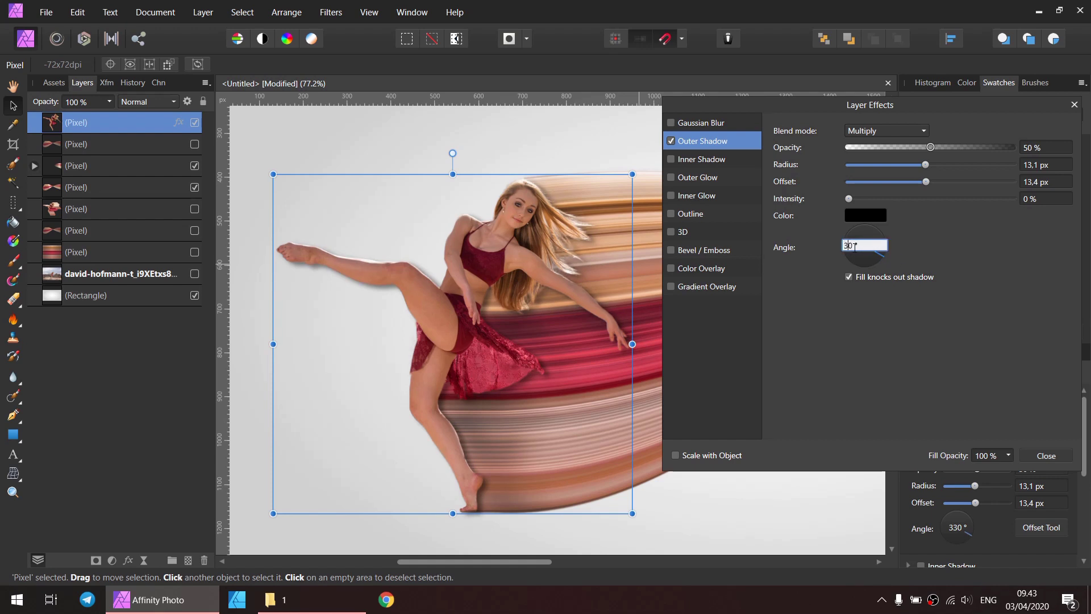
type("4")
key("Return")
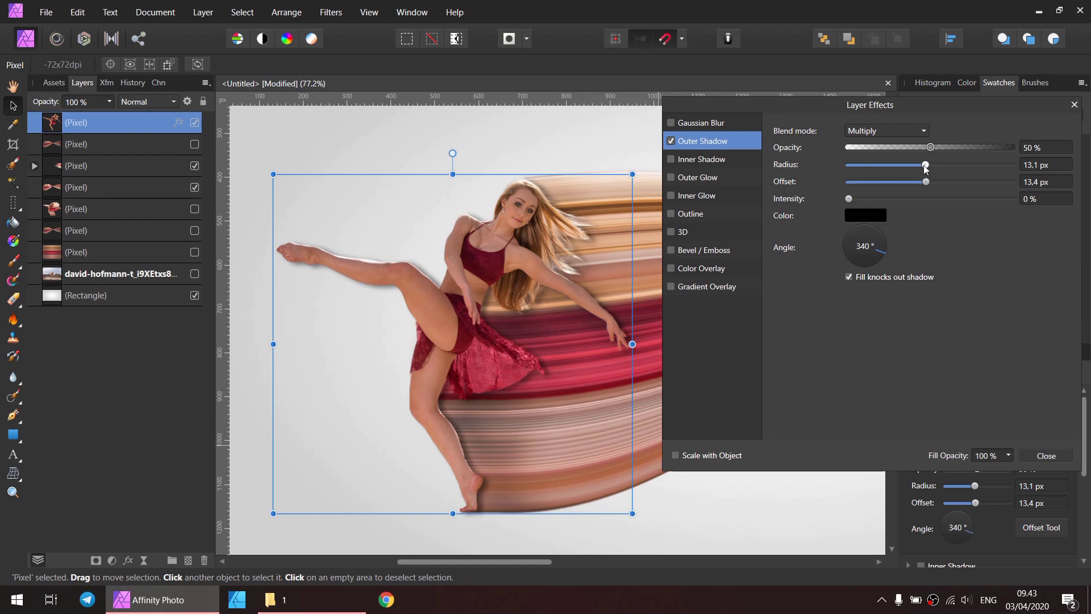
Step: Fine-tune the spread of the dancer's outer shadow and close the layer effects
left_click_drag(925, 182, 926, 150)
left_click(694, 508)
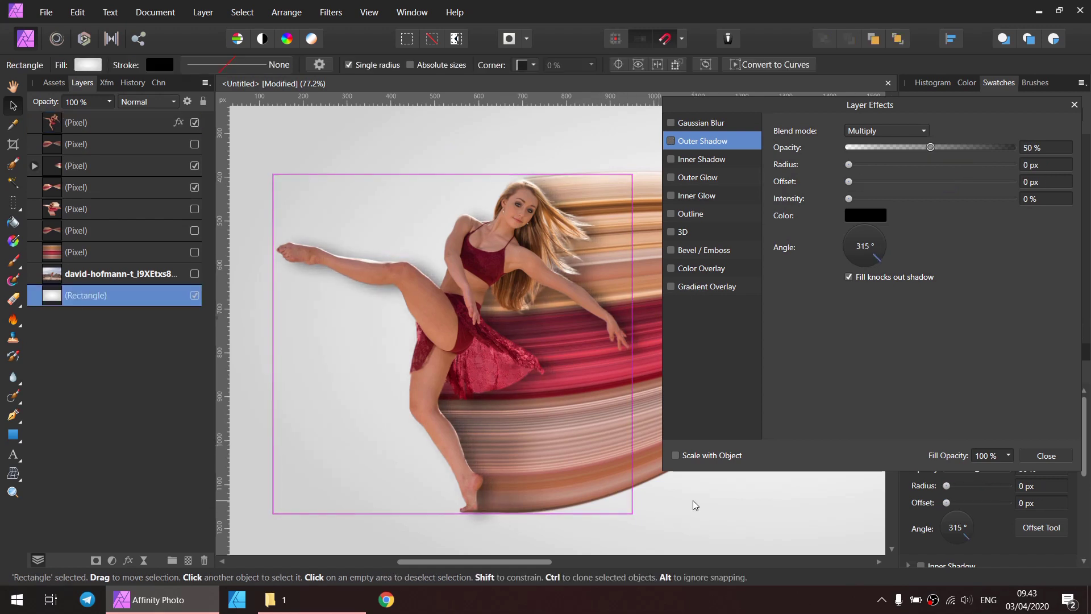
left_click(1073, 104)
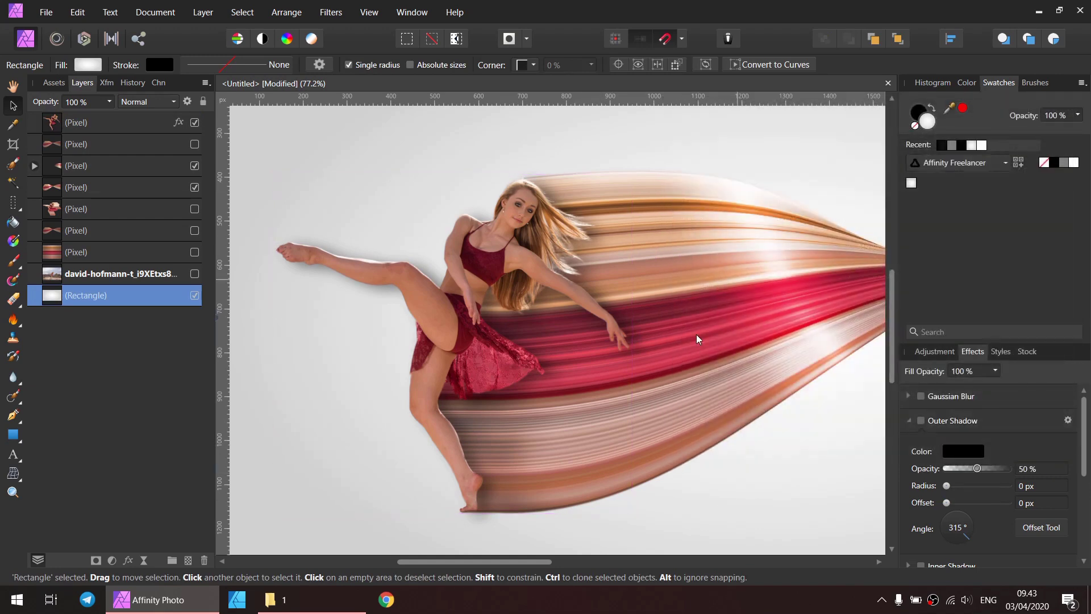
Step: Review the whole composition with nothing selected
scroll(699, 347, "down", 1)
left_click_drag(709, 360, 503, 374)
scroll(502, 374, "down", 1)
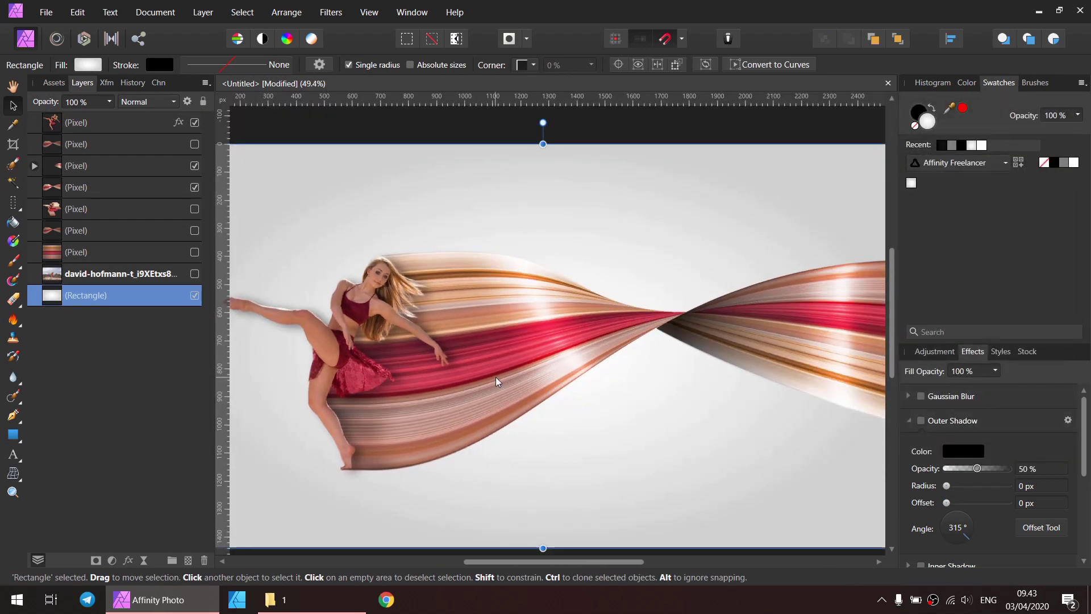
scroll(496, 377, "down", 1)
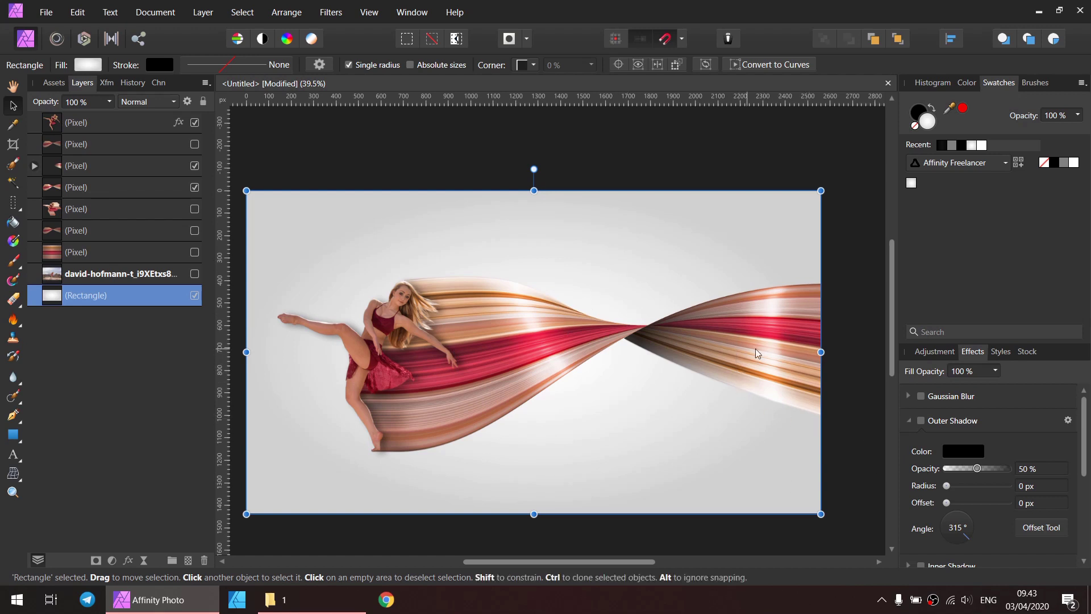
left_click(854, 326)
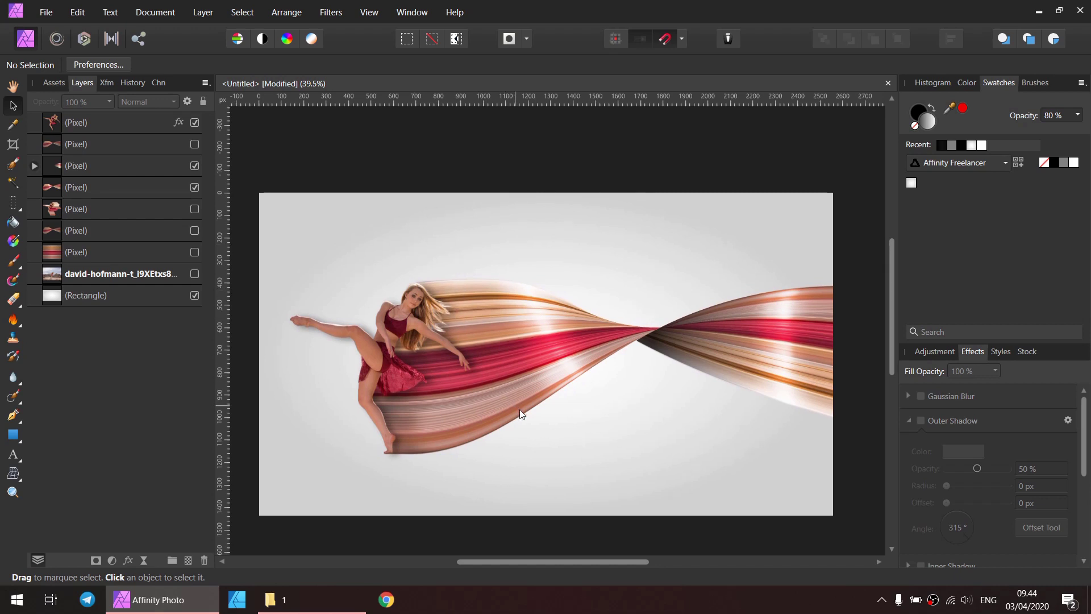
Step: Draw a flat ellipse about 2400 px wide and 95 px tall beneath the dancer and ribbon, and fill it with black
left_click(11, 435)
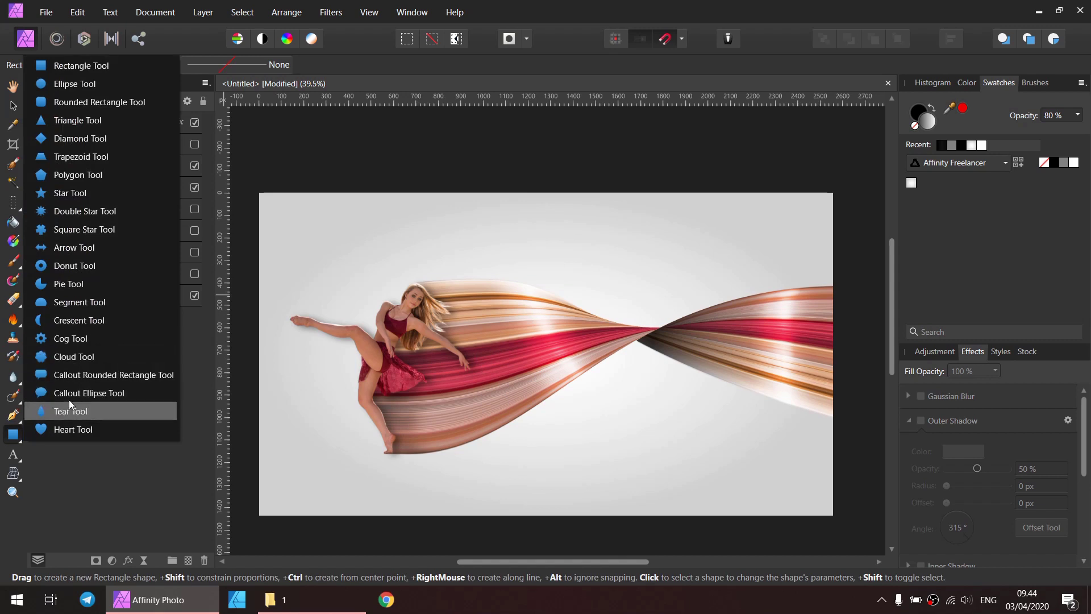
left_click(75, 84)
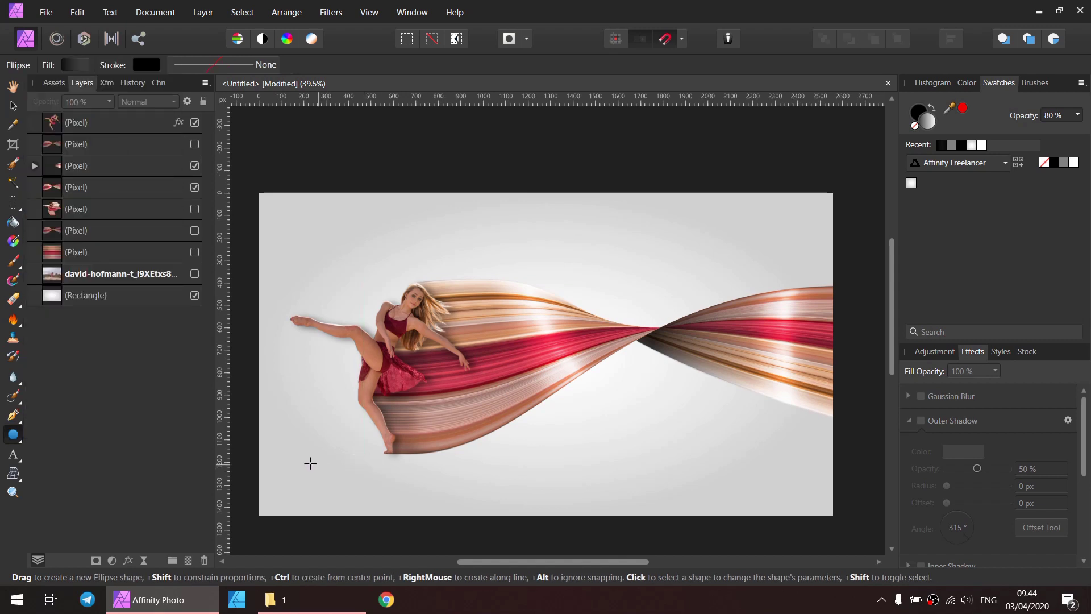
left_click_drag(288, 474, 826, 495)
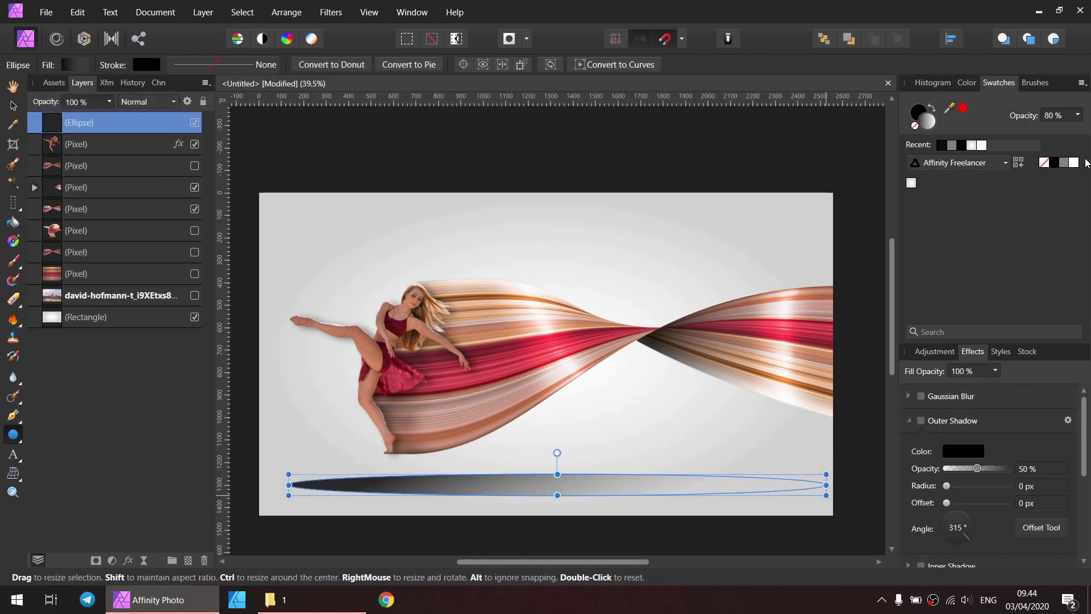
left_click(1056, 165)
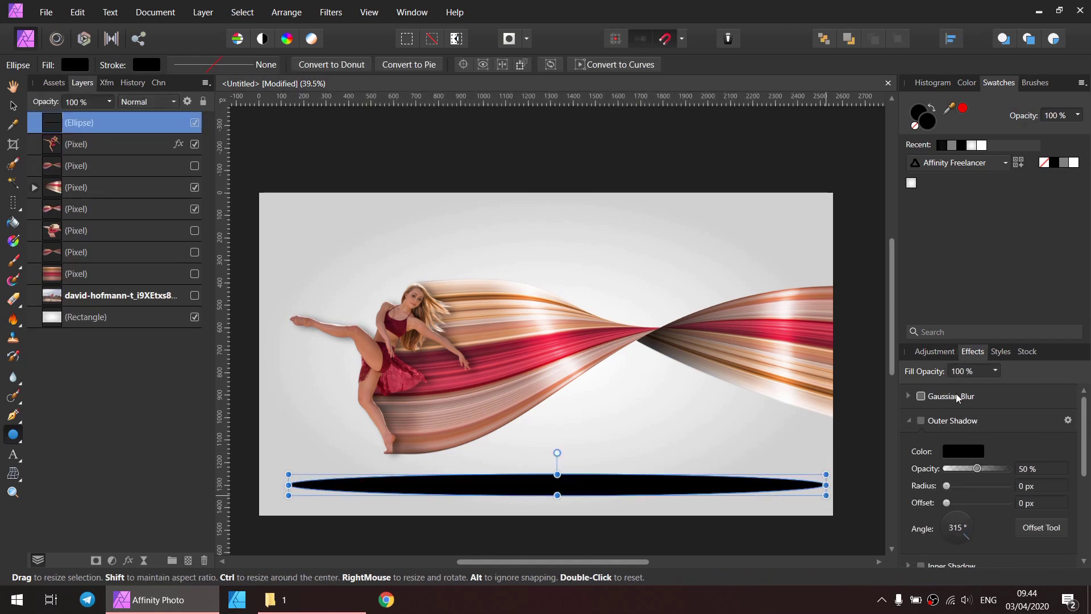
Step: Soften the black ellipse with a Gaussian Blur of 41.7 px radius and a fill opacity of 63%
left_click(916, 407)
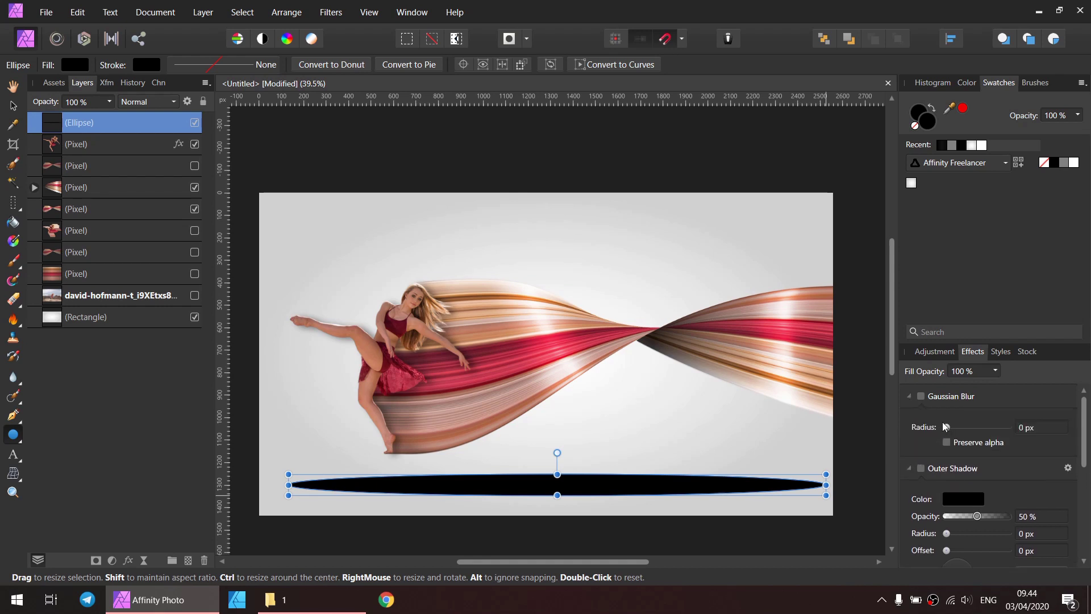
left_click_drag(946, 427, 1006, 440)
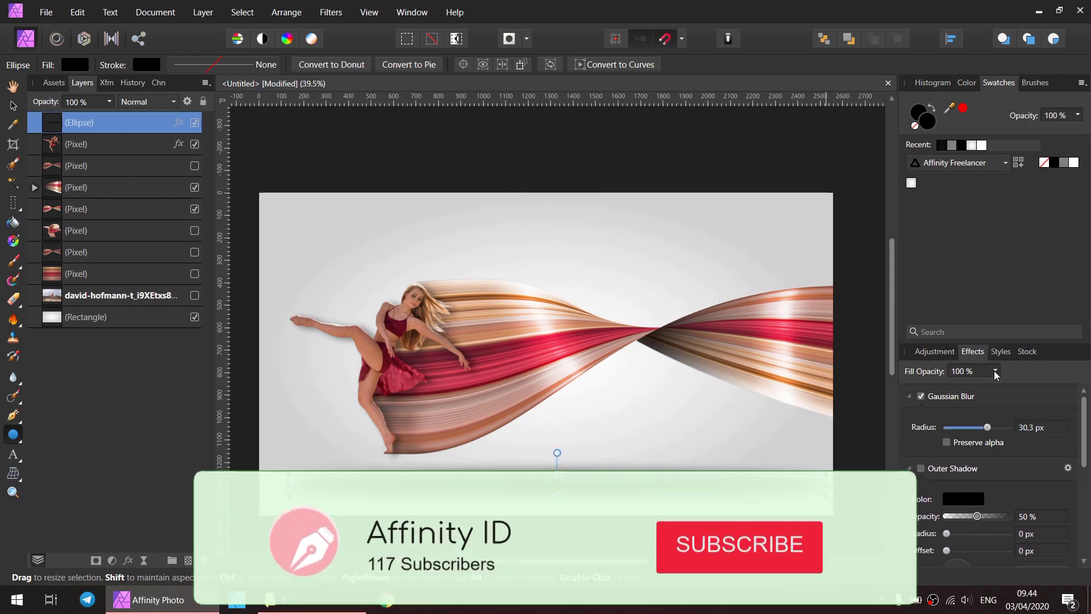
left_click(996, 371)
left_click_drag(998, 387, 961, 391)
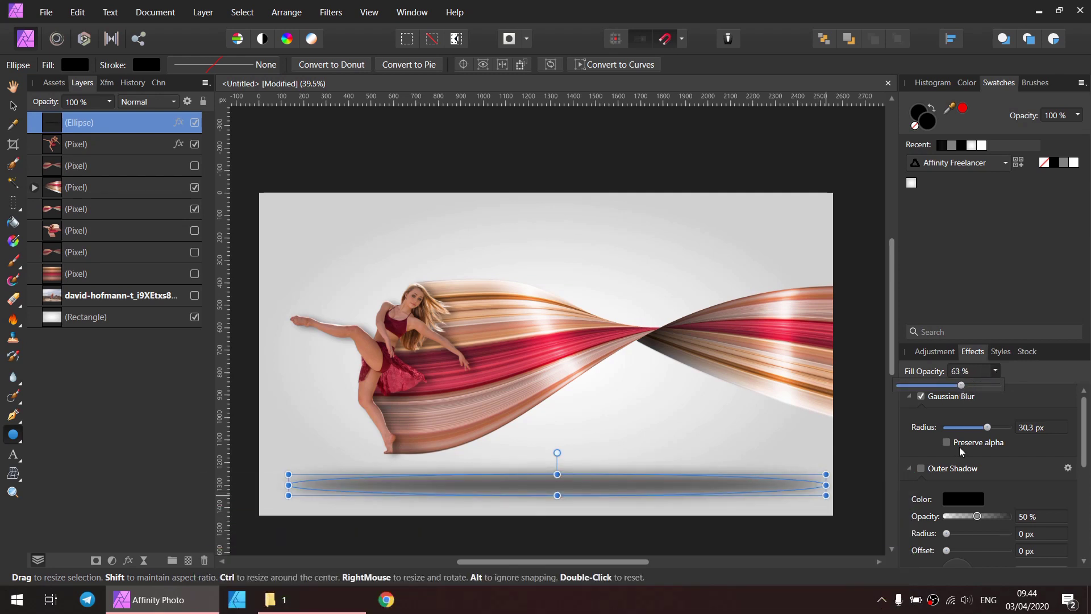
mouse_move(993, 433)
left_mouse_down()
mouse_move(1010, 433)
mouse_move(995, 433)
left_mouse_up()
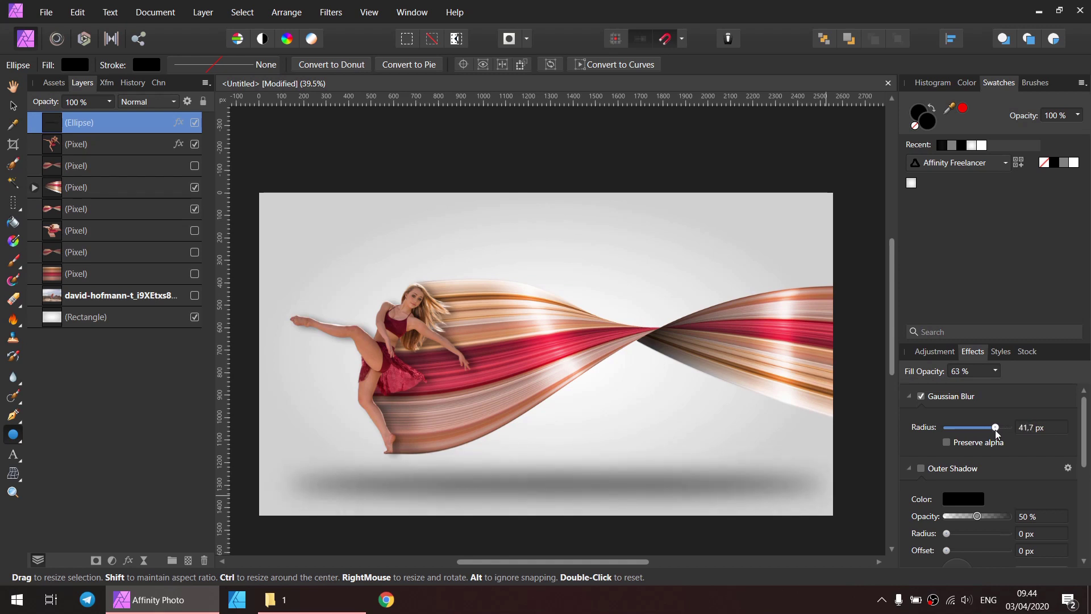
Step: Flatten the blurred ellipse to about 60 px tall and pull its left end inward to about 2250 px wide
key("v")
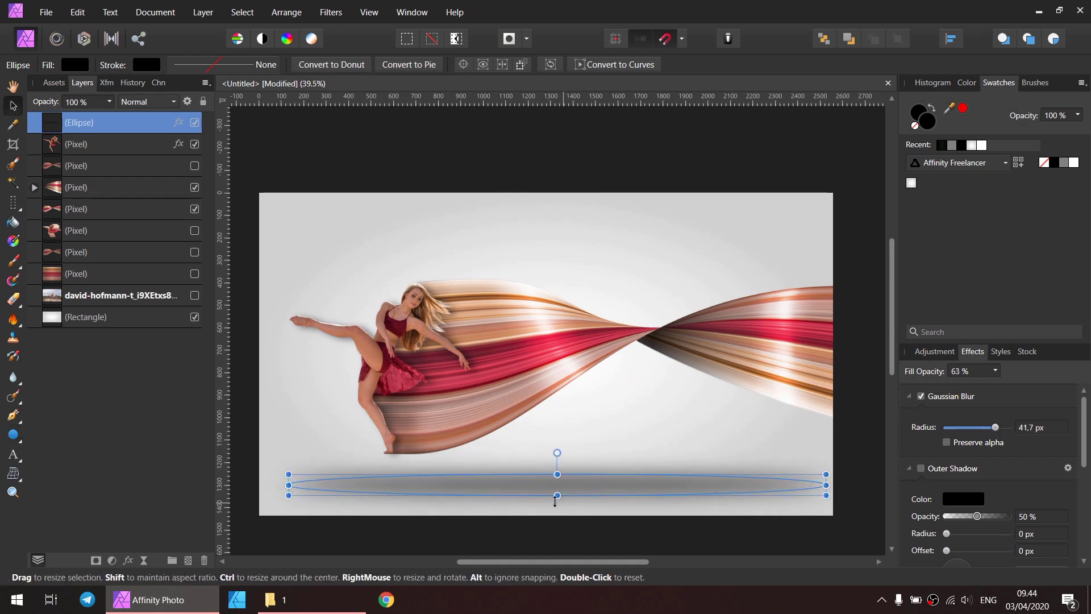
mouse_move(560, 497)
left_mouse_down()
mouse_move(558, 482)
mouse_move(554, 490)
left_mouse_up()
left_click_drag(288, 481, 322, 481)
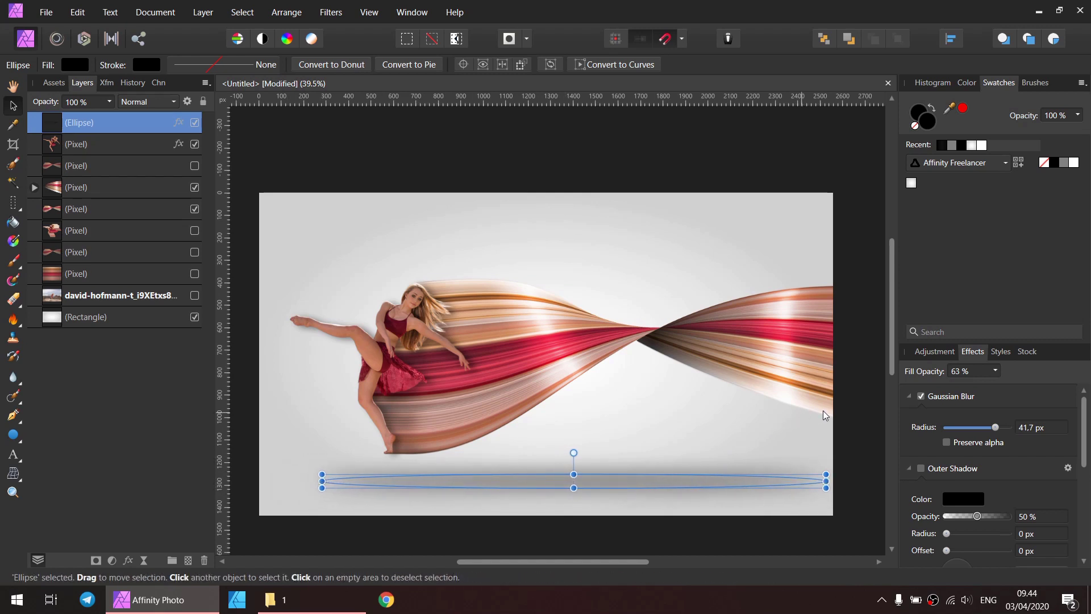